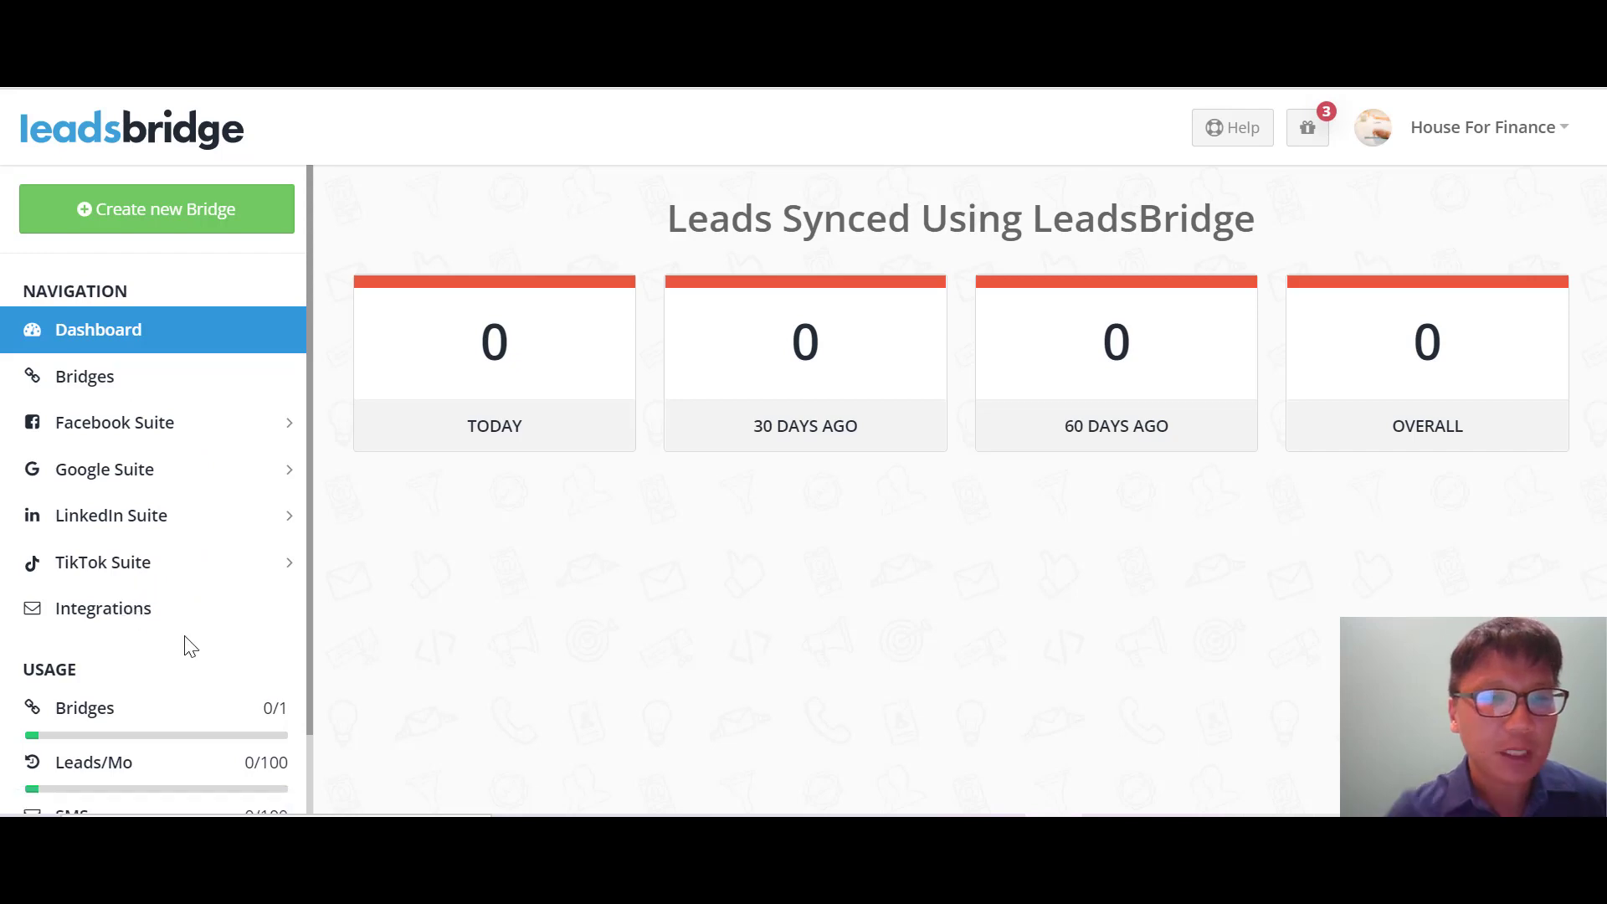
- Start a new bridge from the sidebar's Create new Bridge button
scroll(191, 647, down, 2)
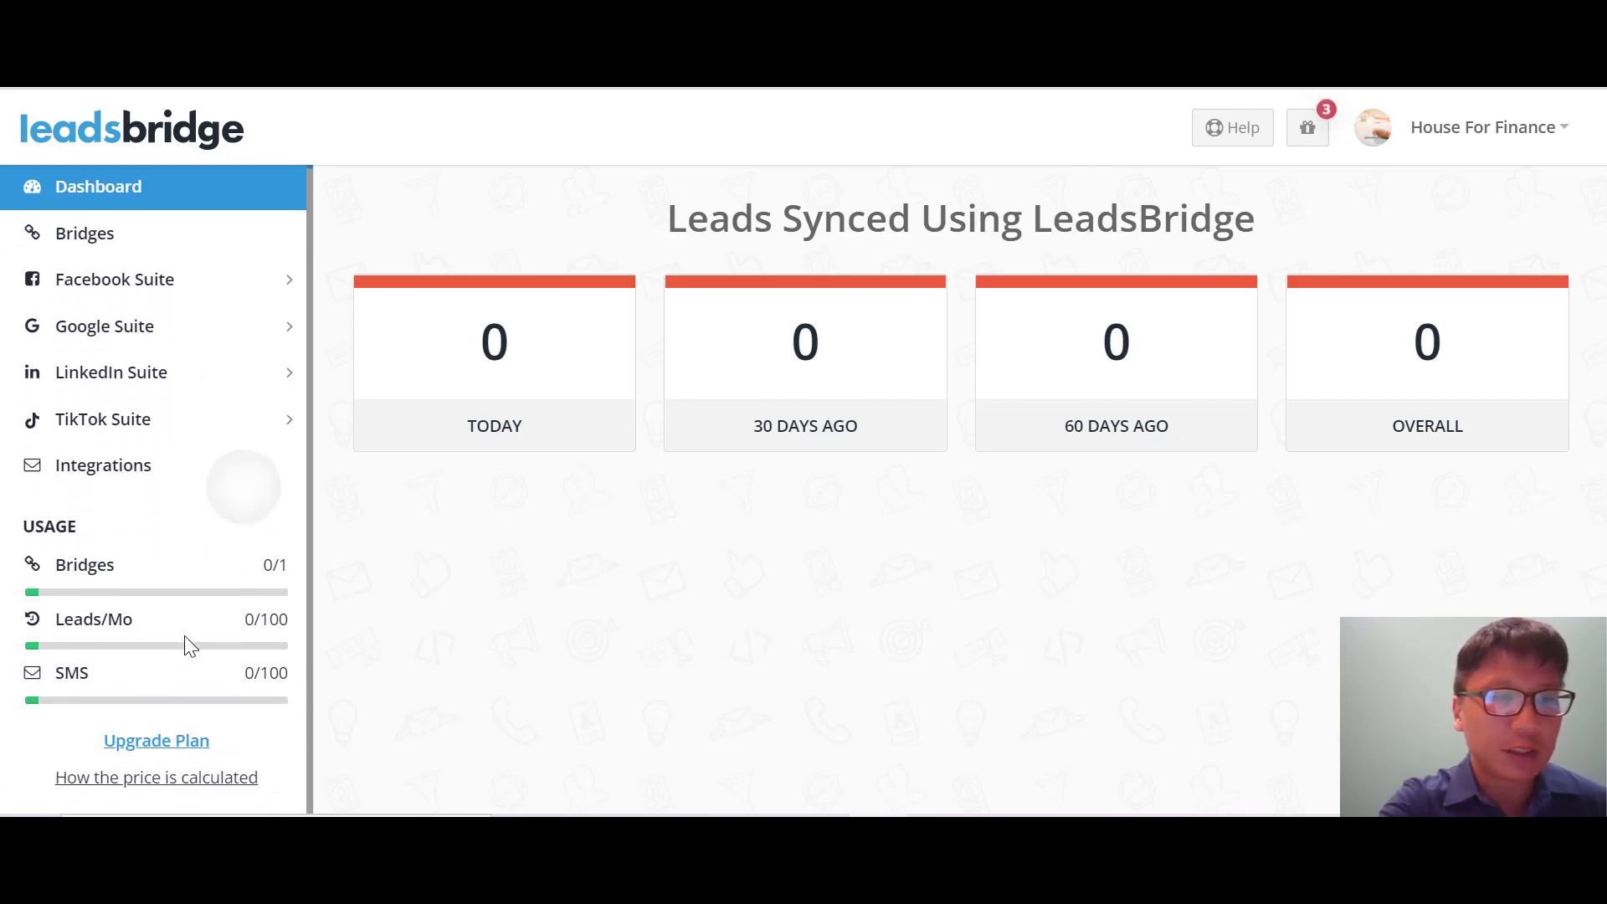
scroll(191, 646, up, 1)
scroll(185, 645, up, 1)
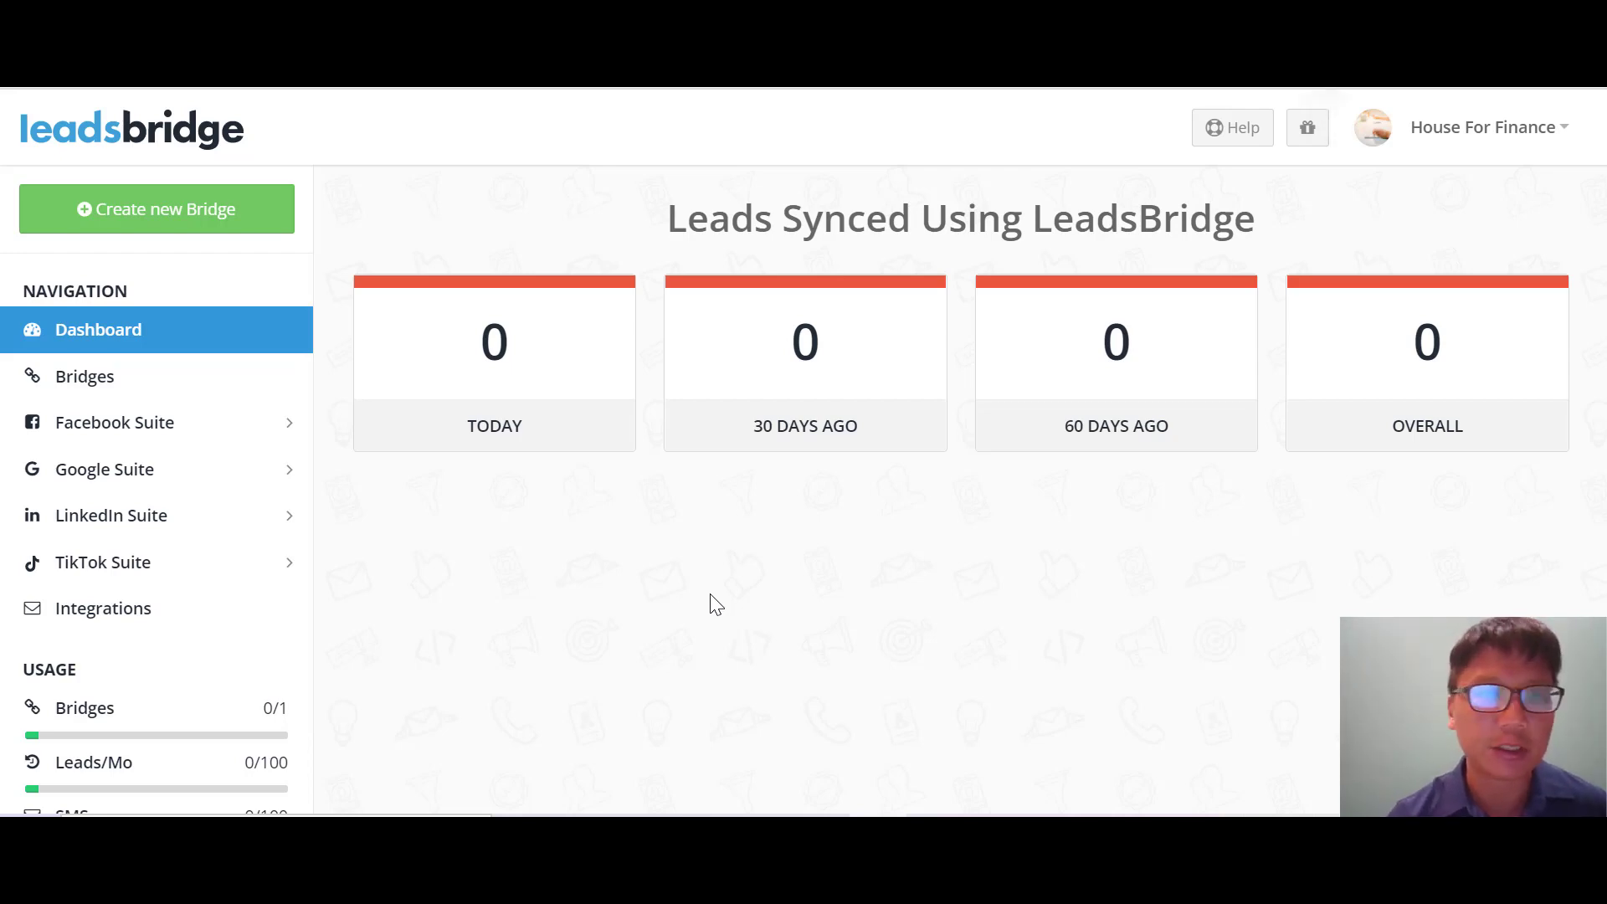
click(206, 221)
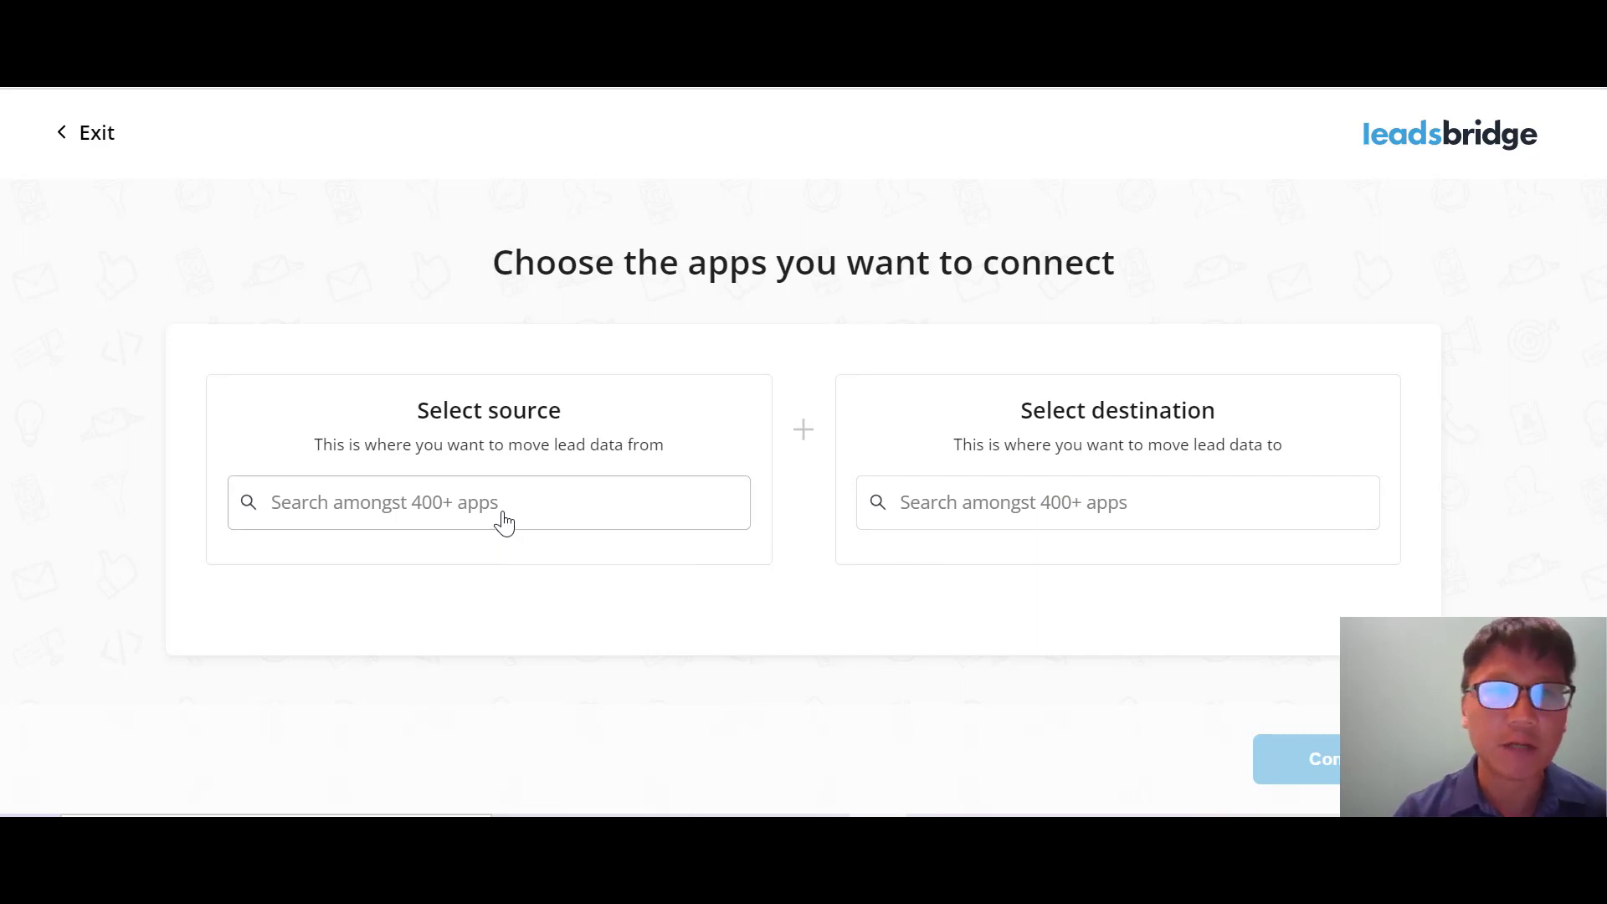
- Browse the source app list from the most popular options down to Mailchimp and back
click(504, 522)
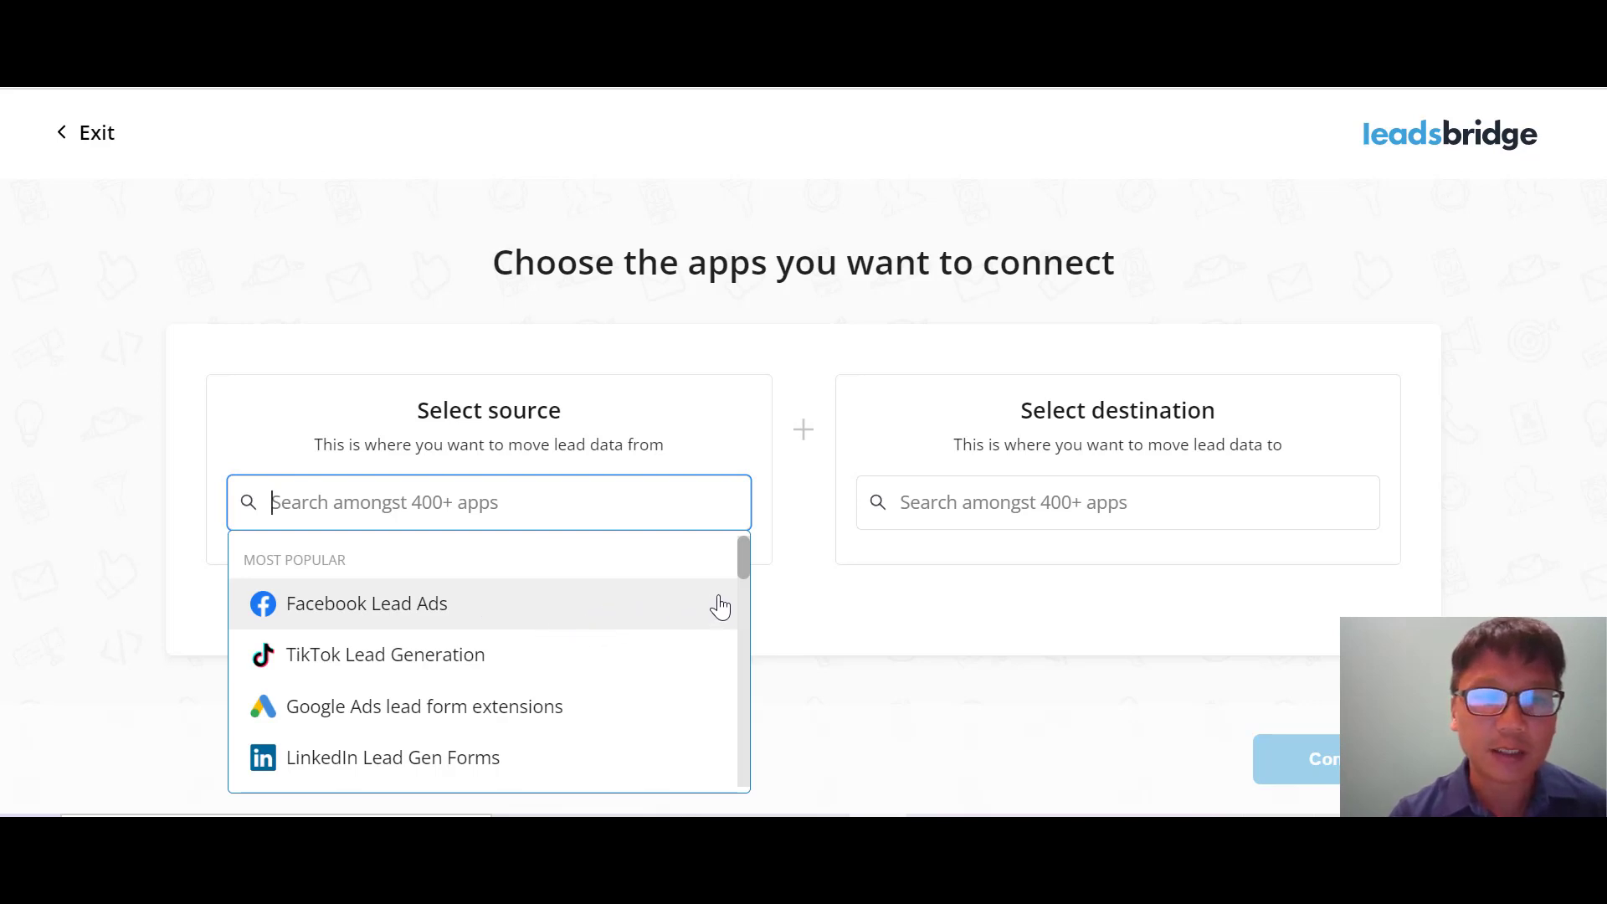
drag(747, 576, 751, 796)
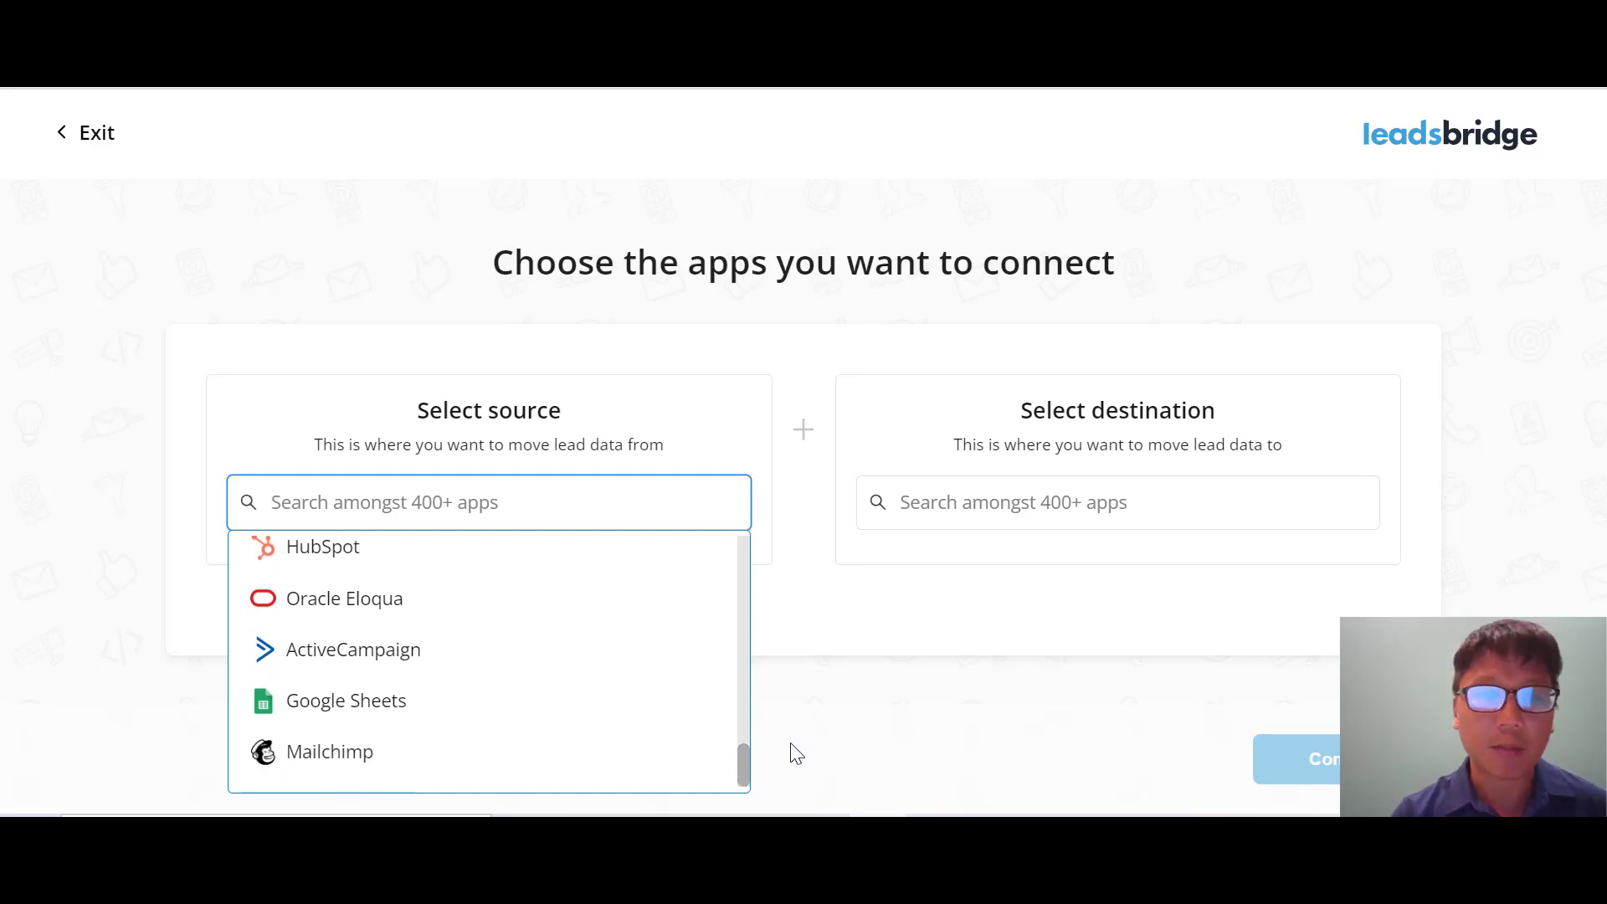
drag(746, 766, 742, 545)
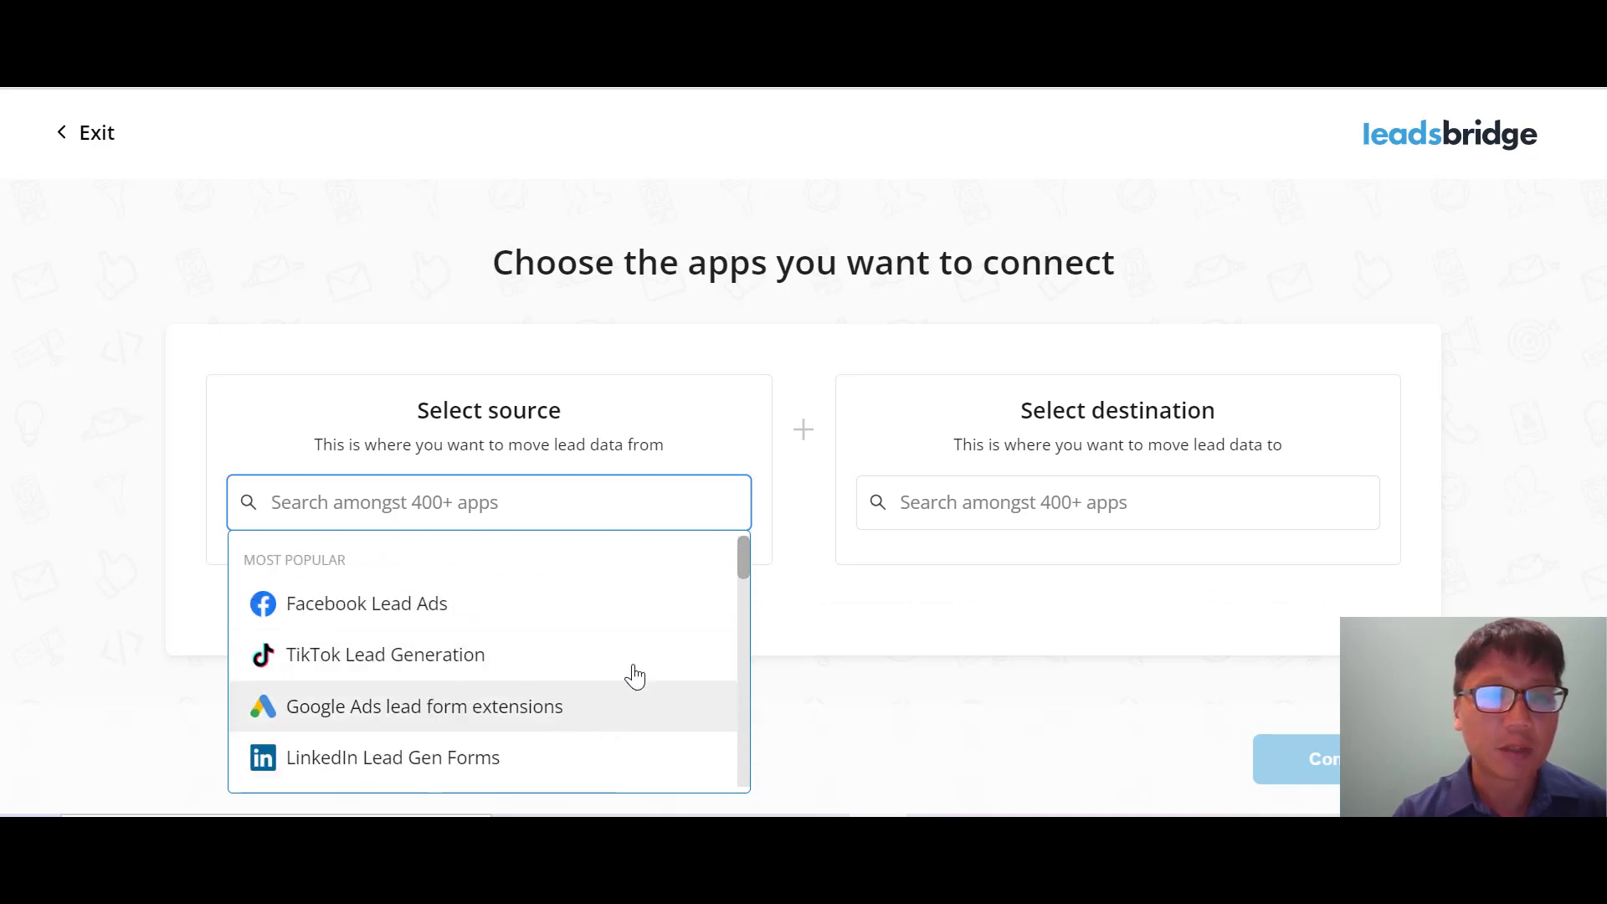
click(536, 526)
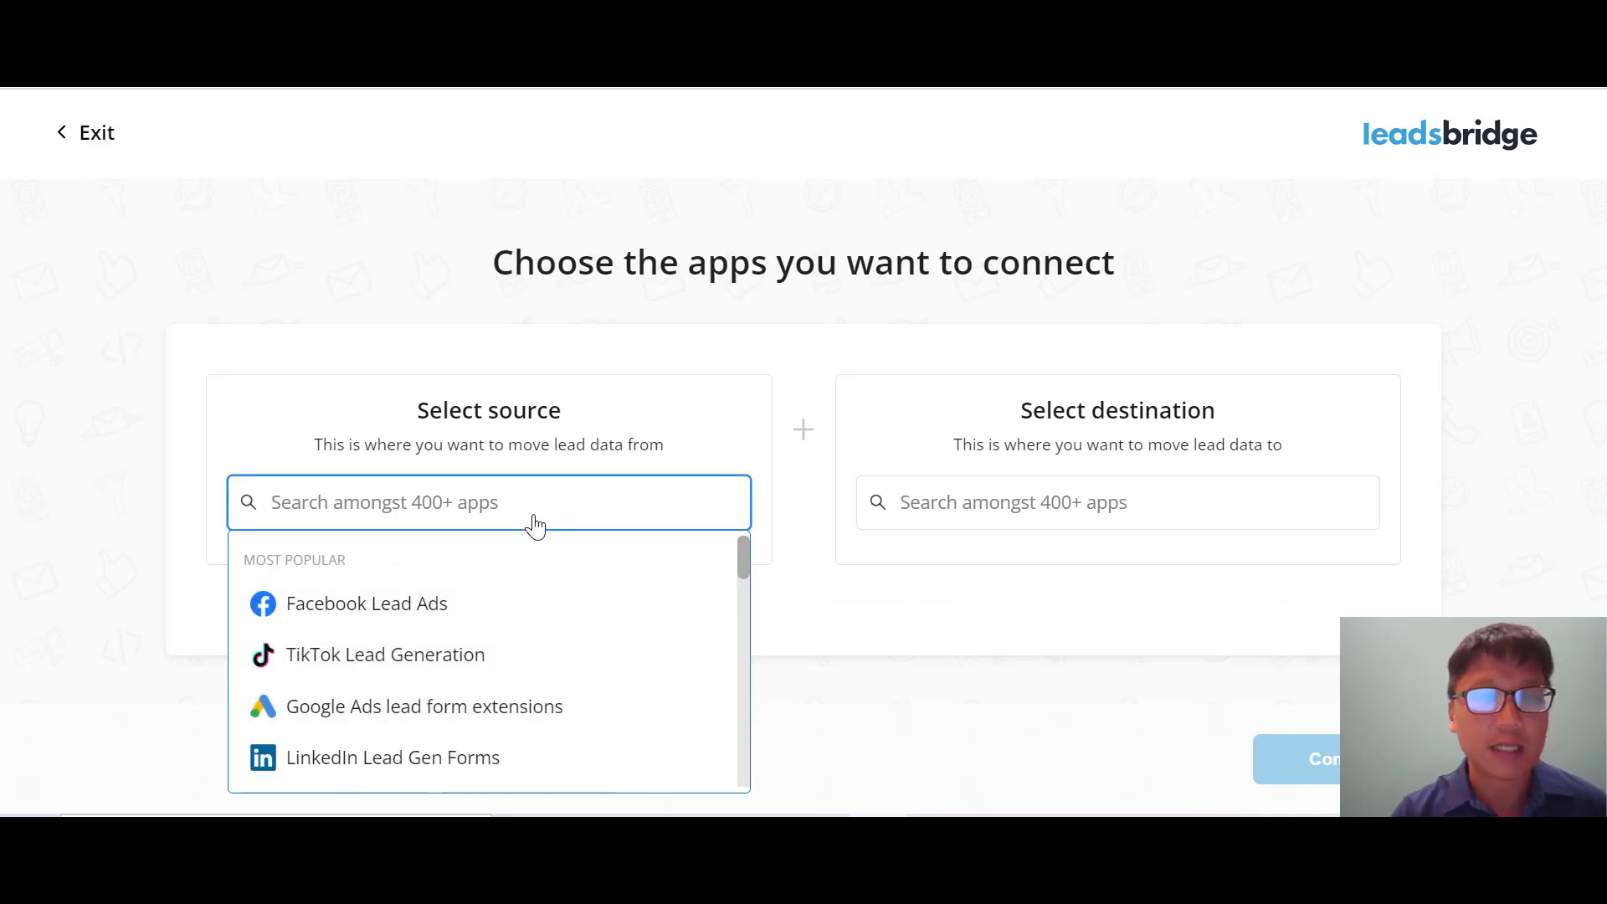
click(481, 514)
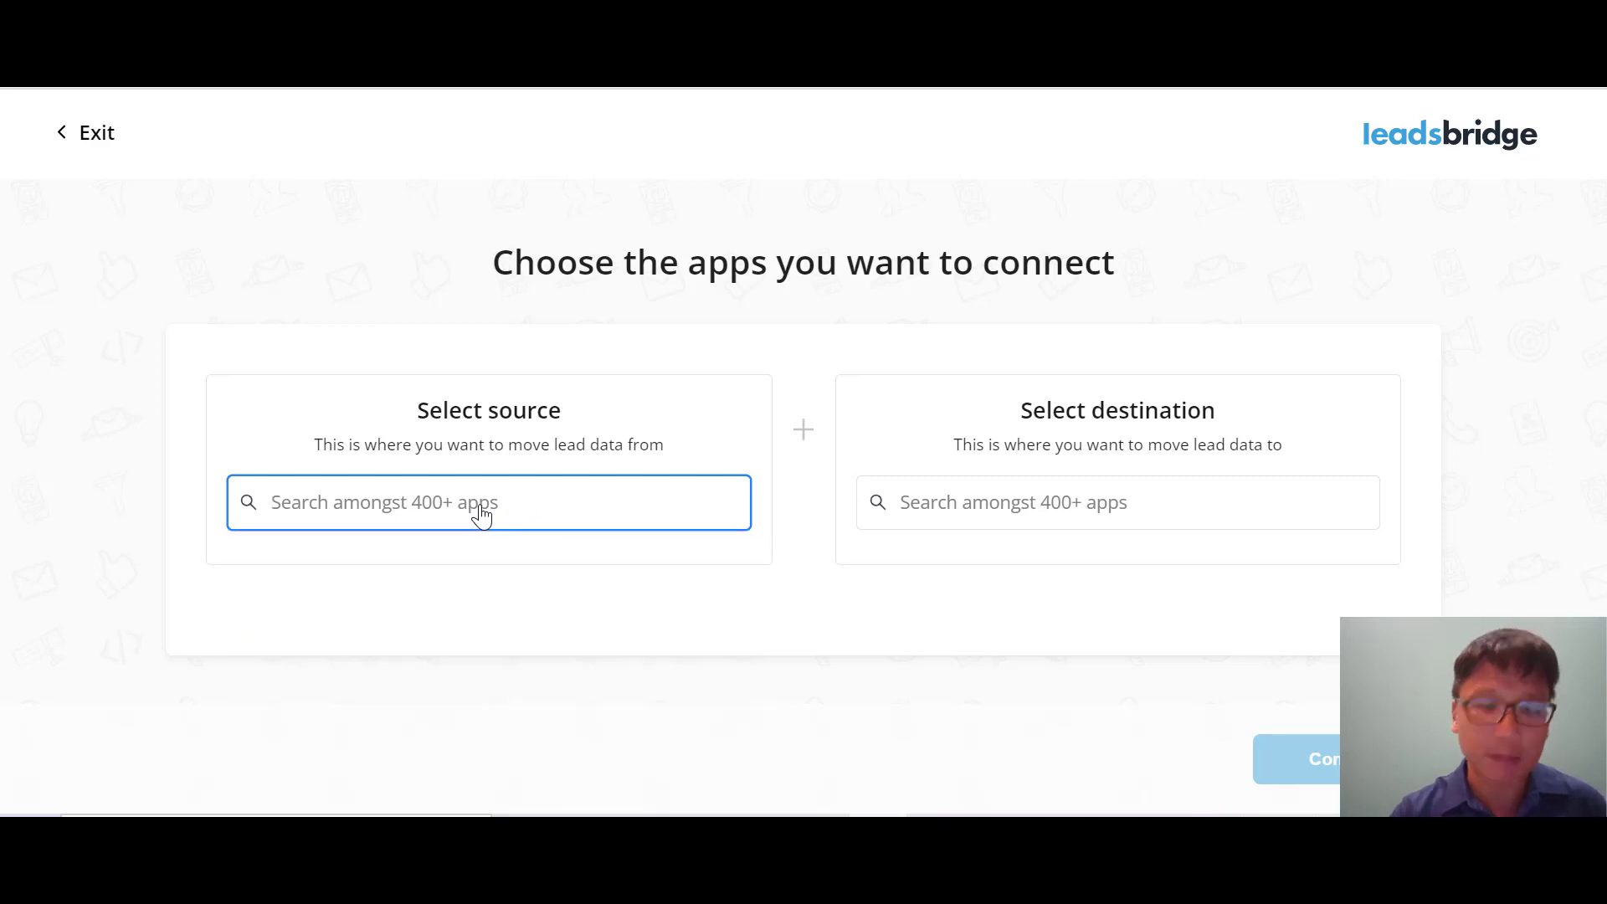
text(goo)
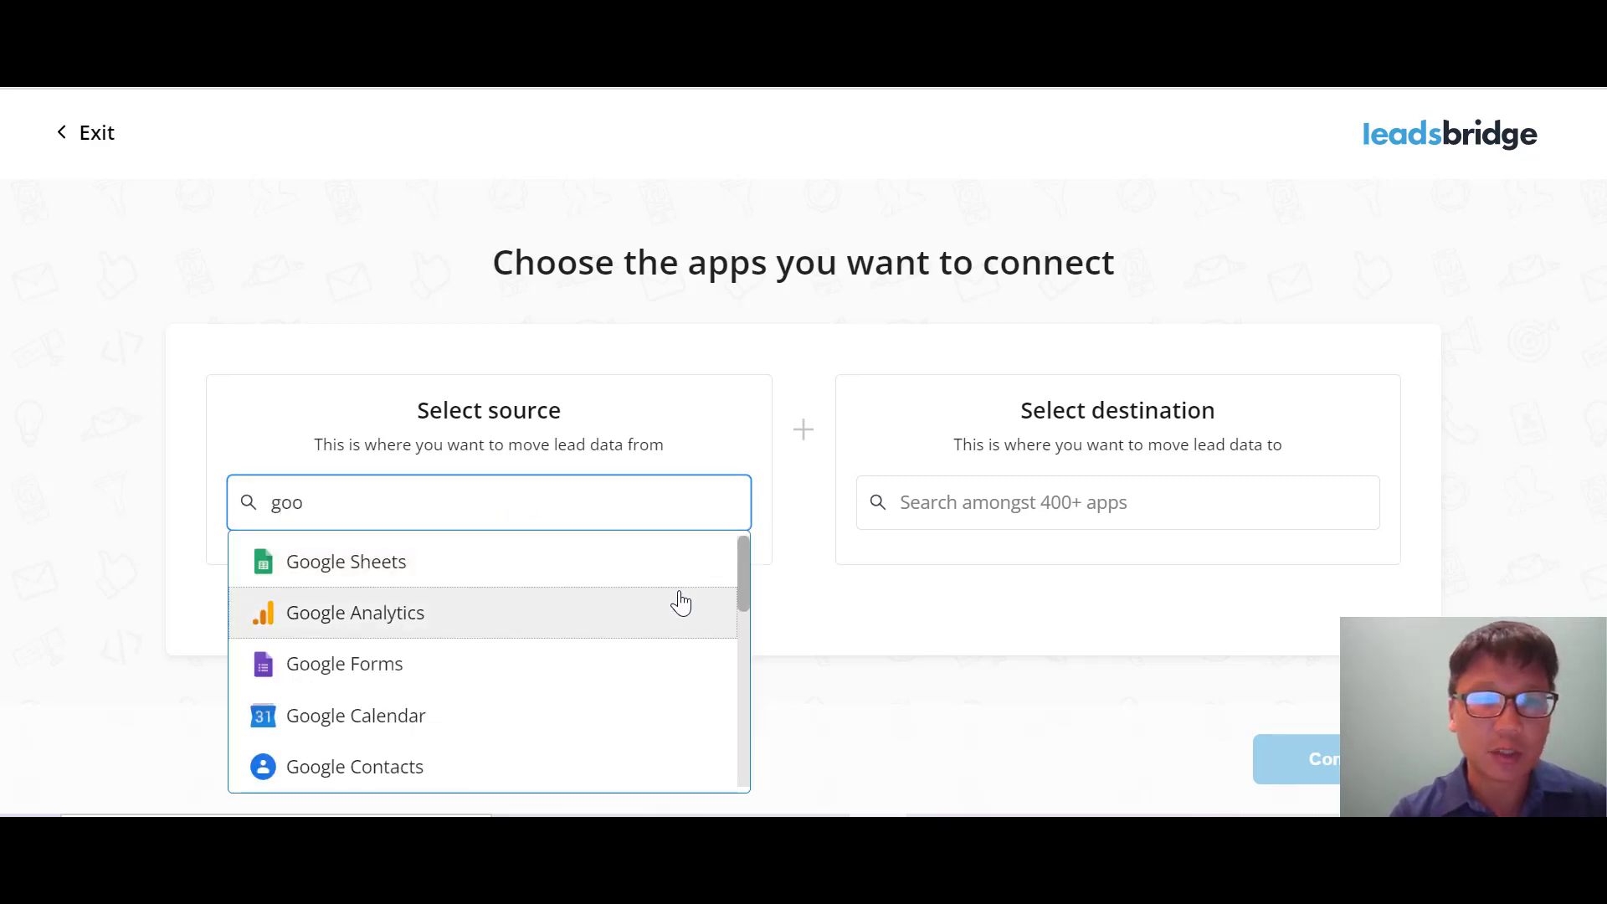
drag(745, 597, 750, 768)
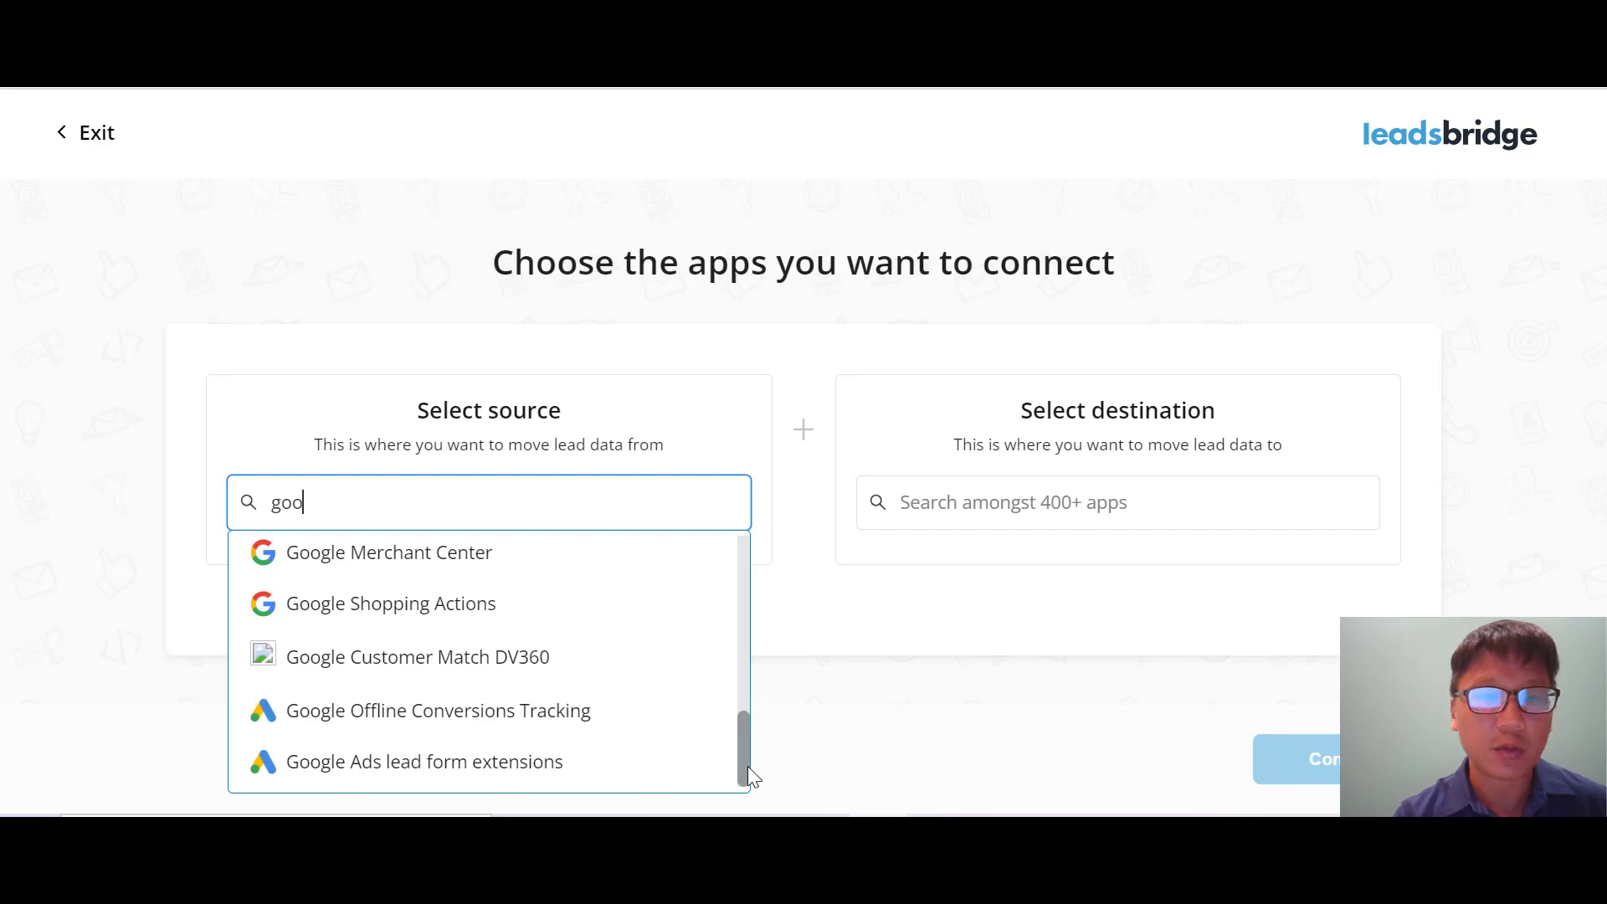
drag(747, 766, 730, 551)
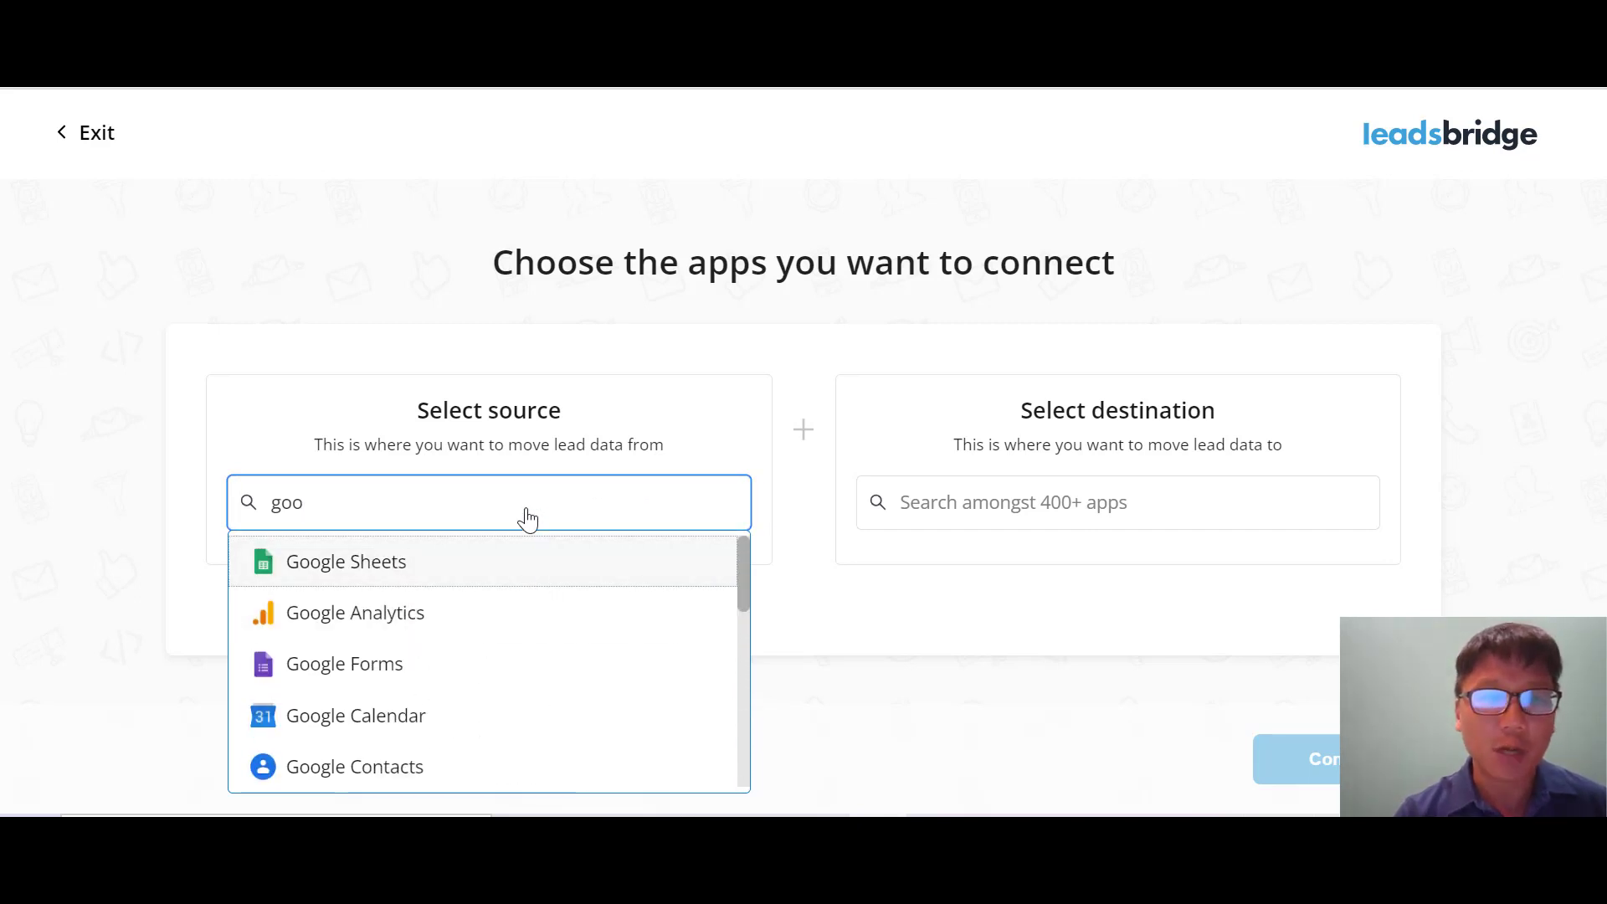
key(BackSpace)
key(BackSpace)
key(BackSpace)
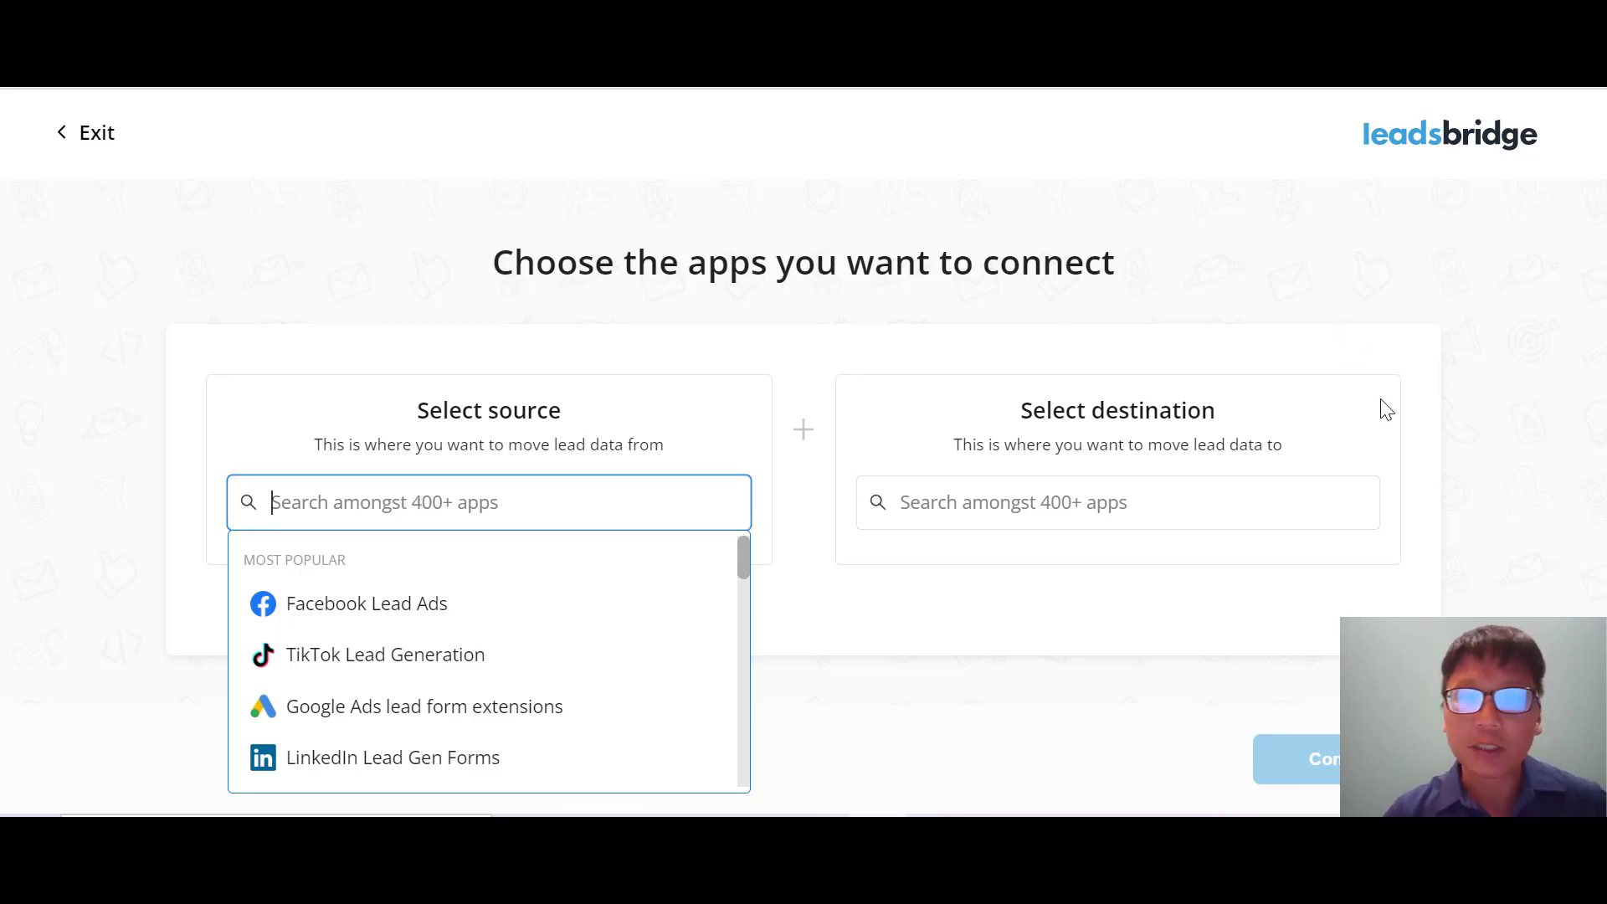
- Browse the destination app list, then close it without choosing an app
click(1222, 504)
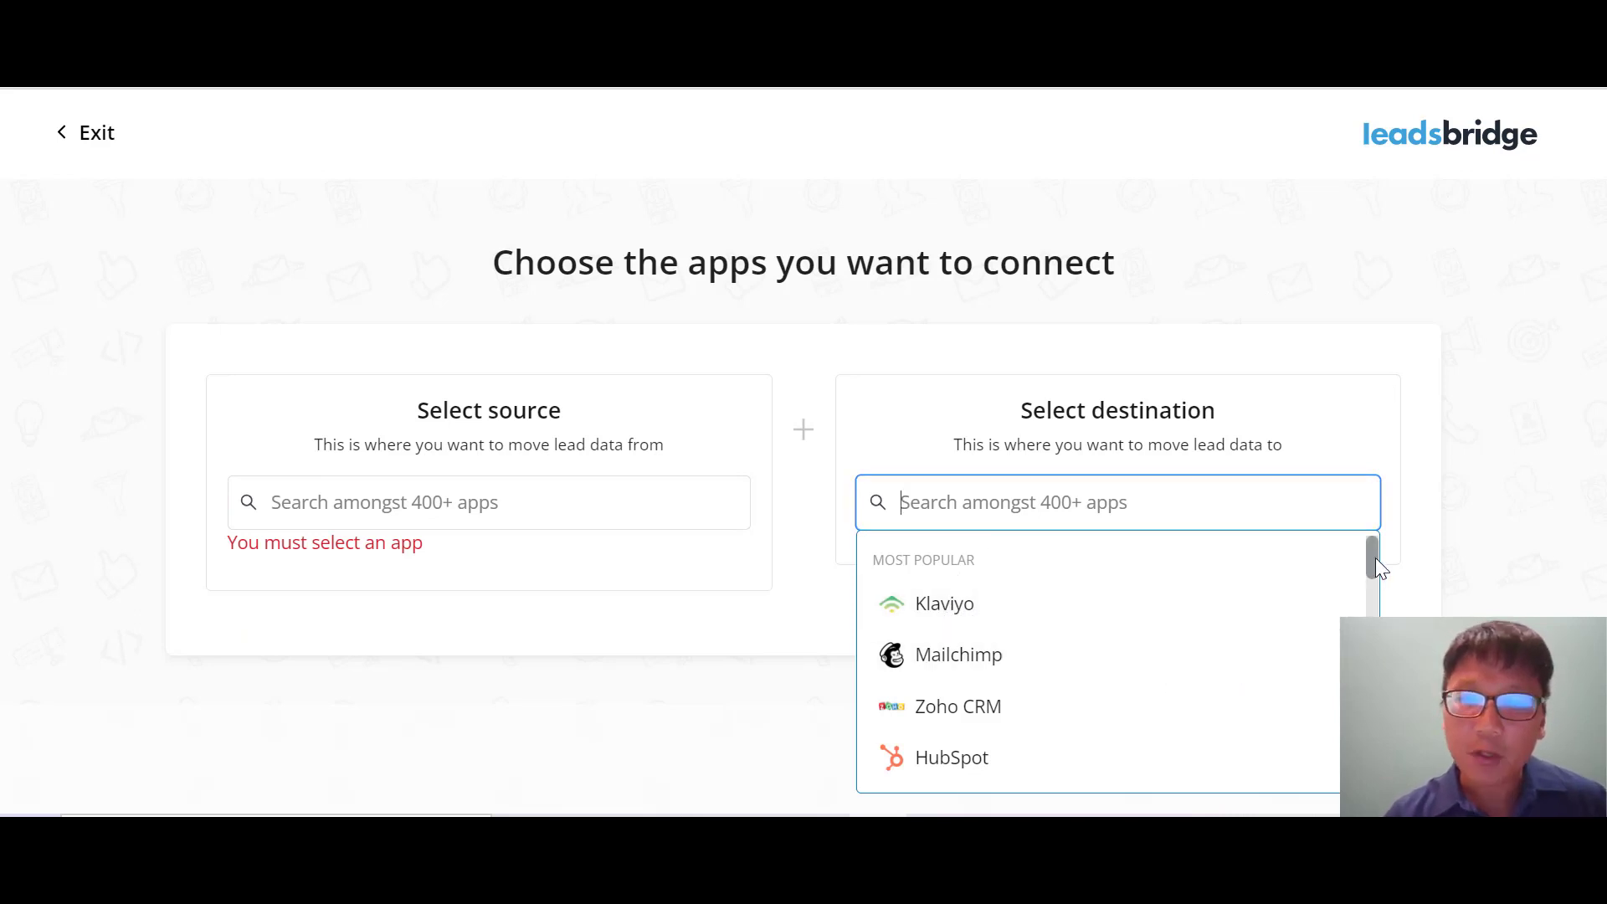
drag(1376, 559, 1382, 704)
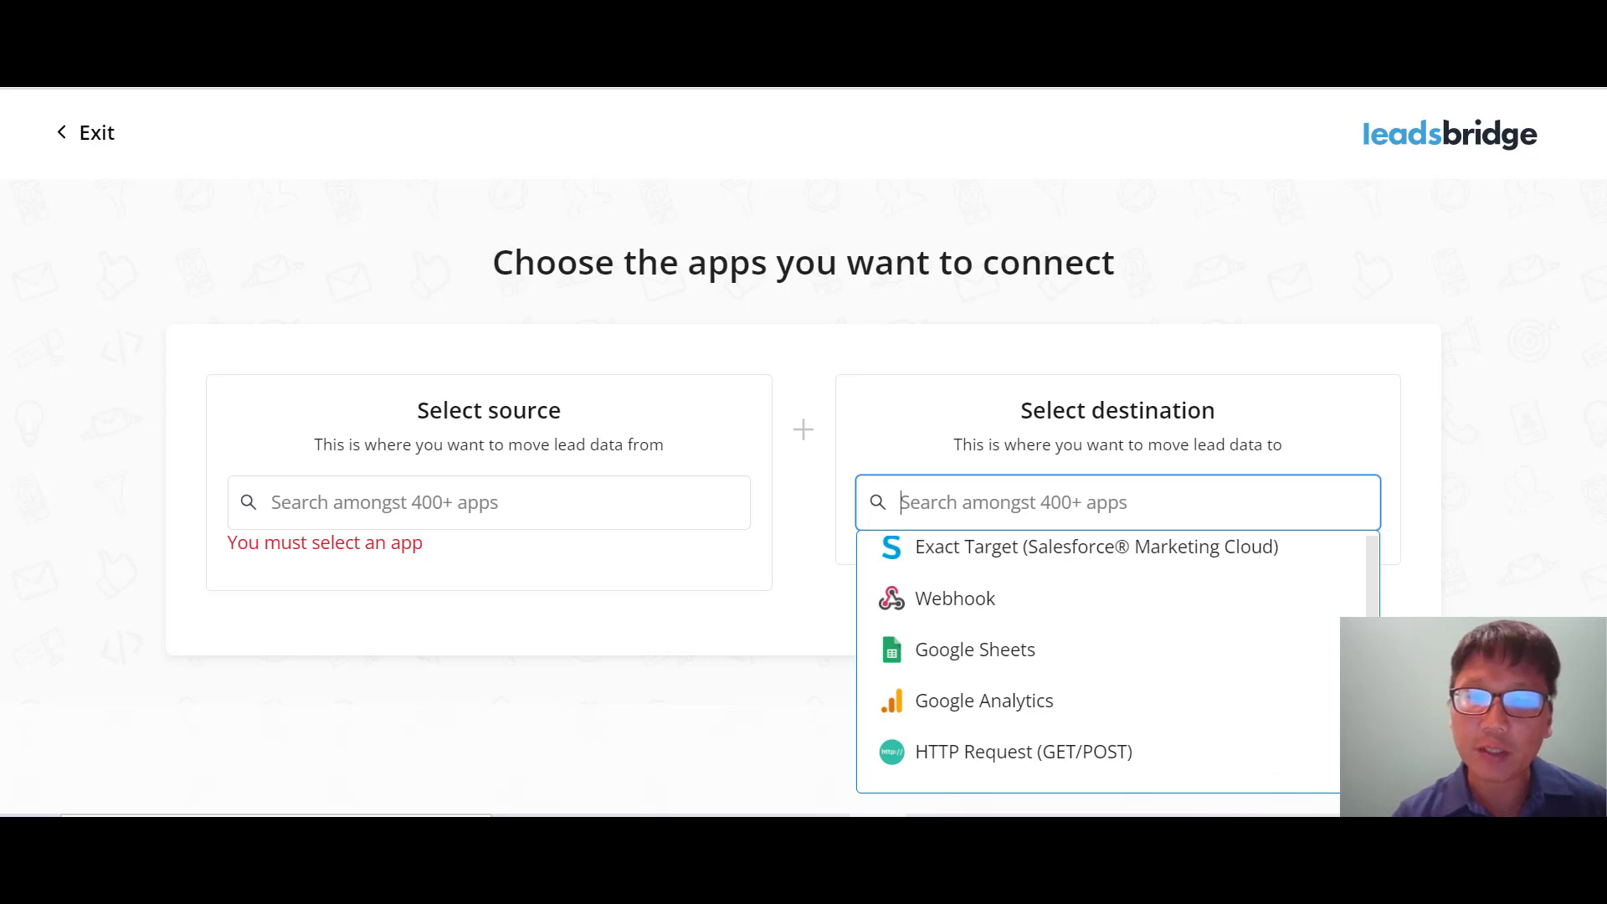
drag(1381, 704, 1374, 516)
click(1234, 287)
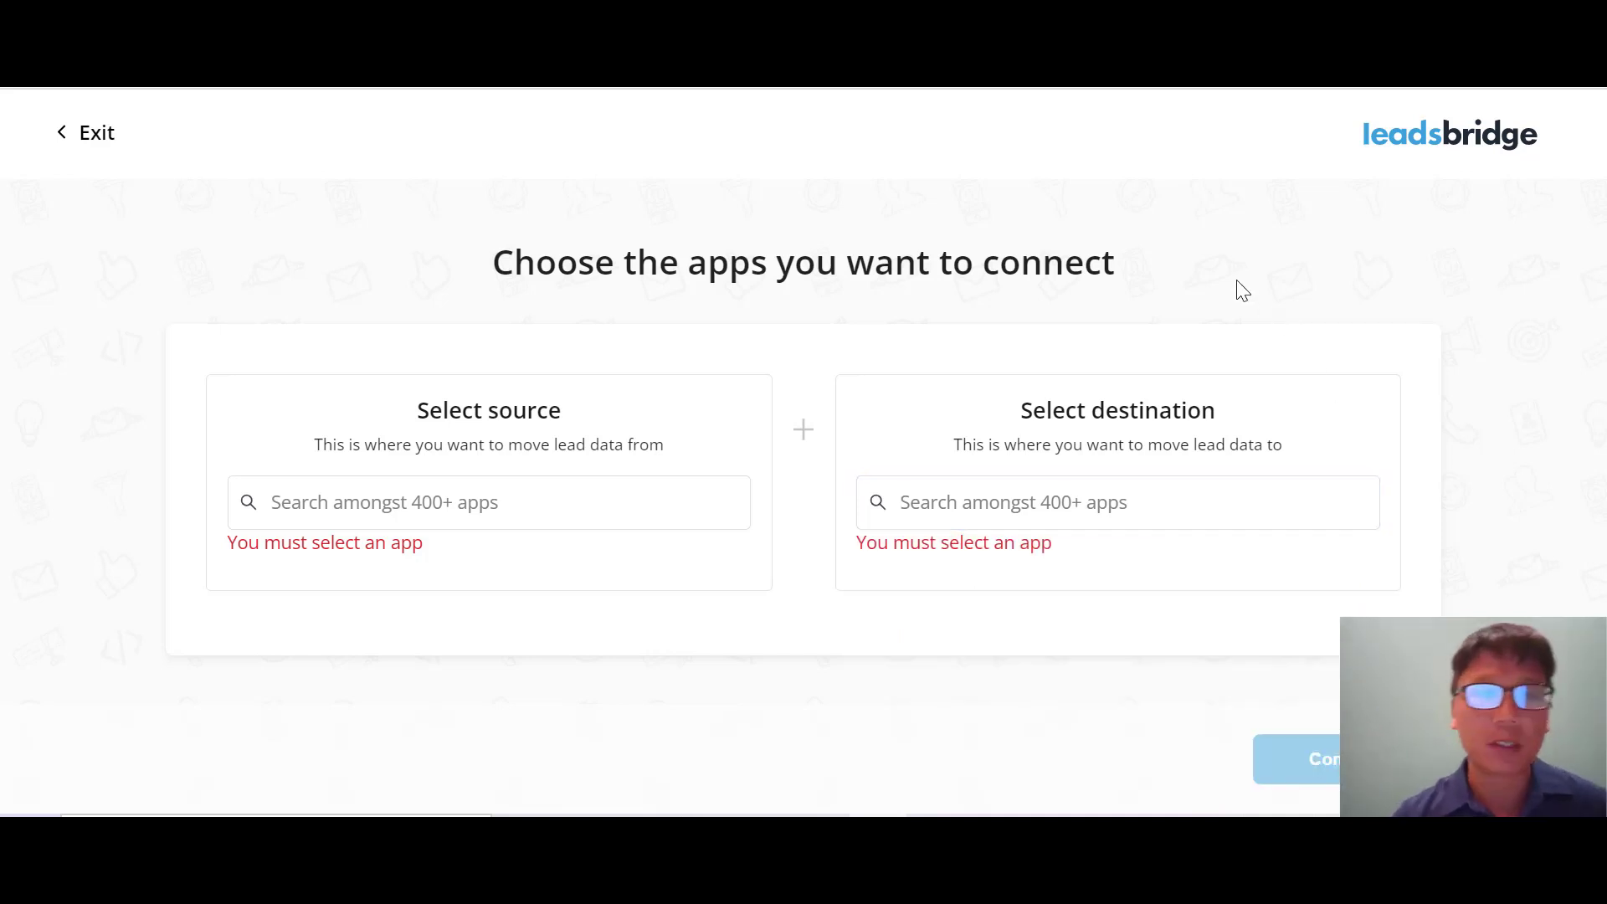
- Choose Facebook Lead Ads as source and Mailchimp as destination, then continue
click(550, 516)
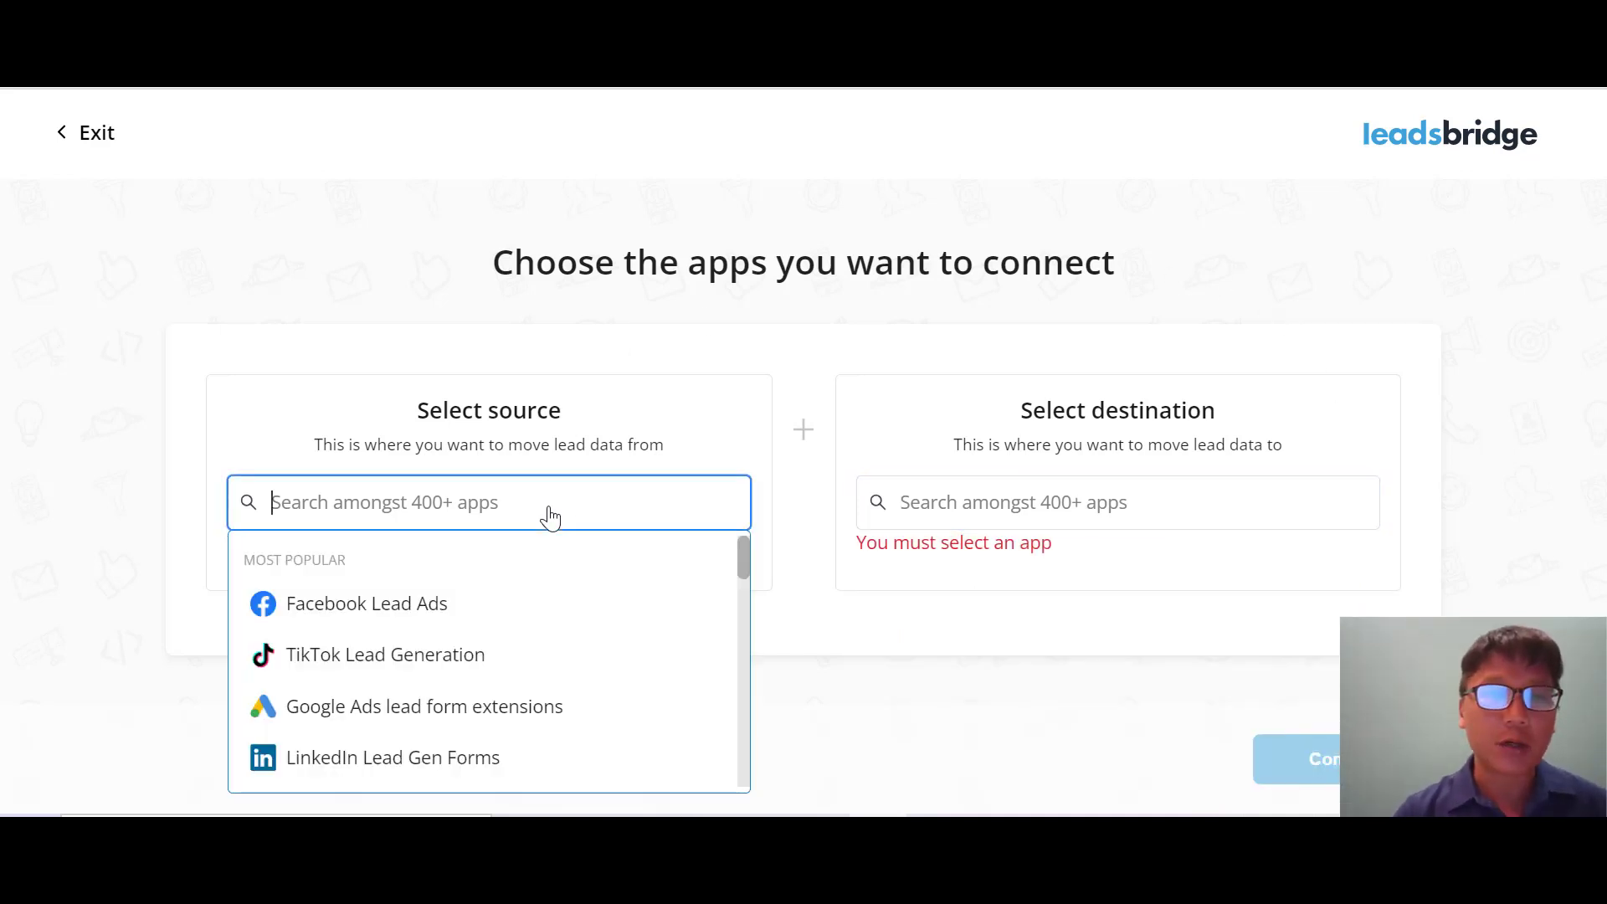
click(453, 621)
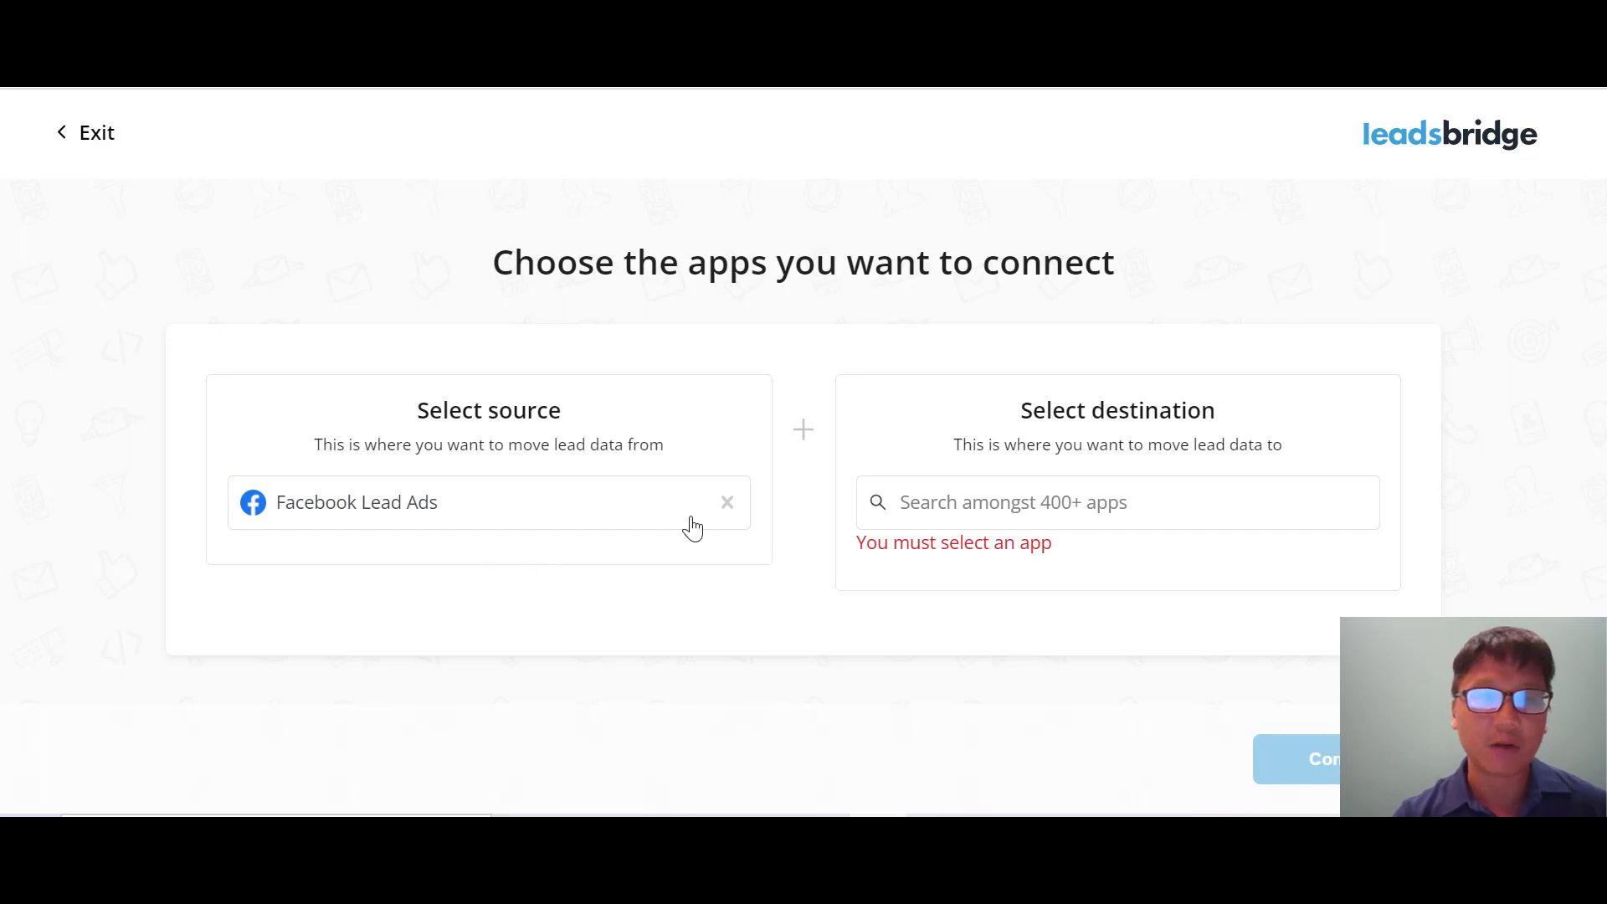
click(1028, 511)
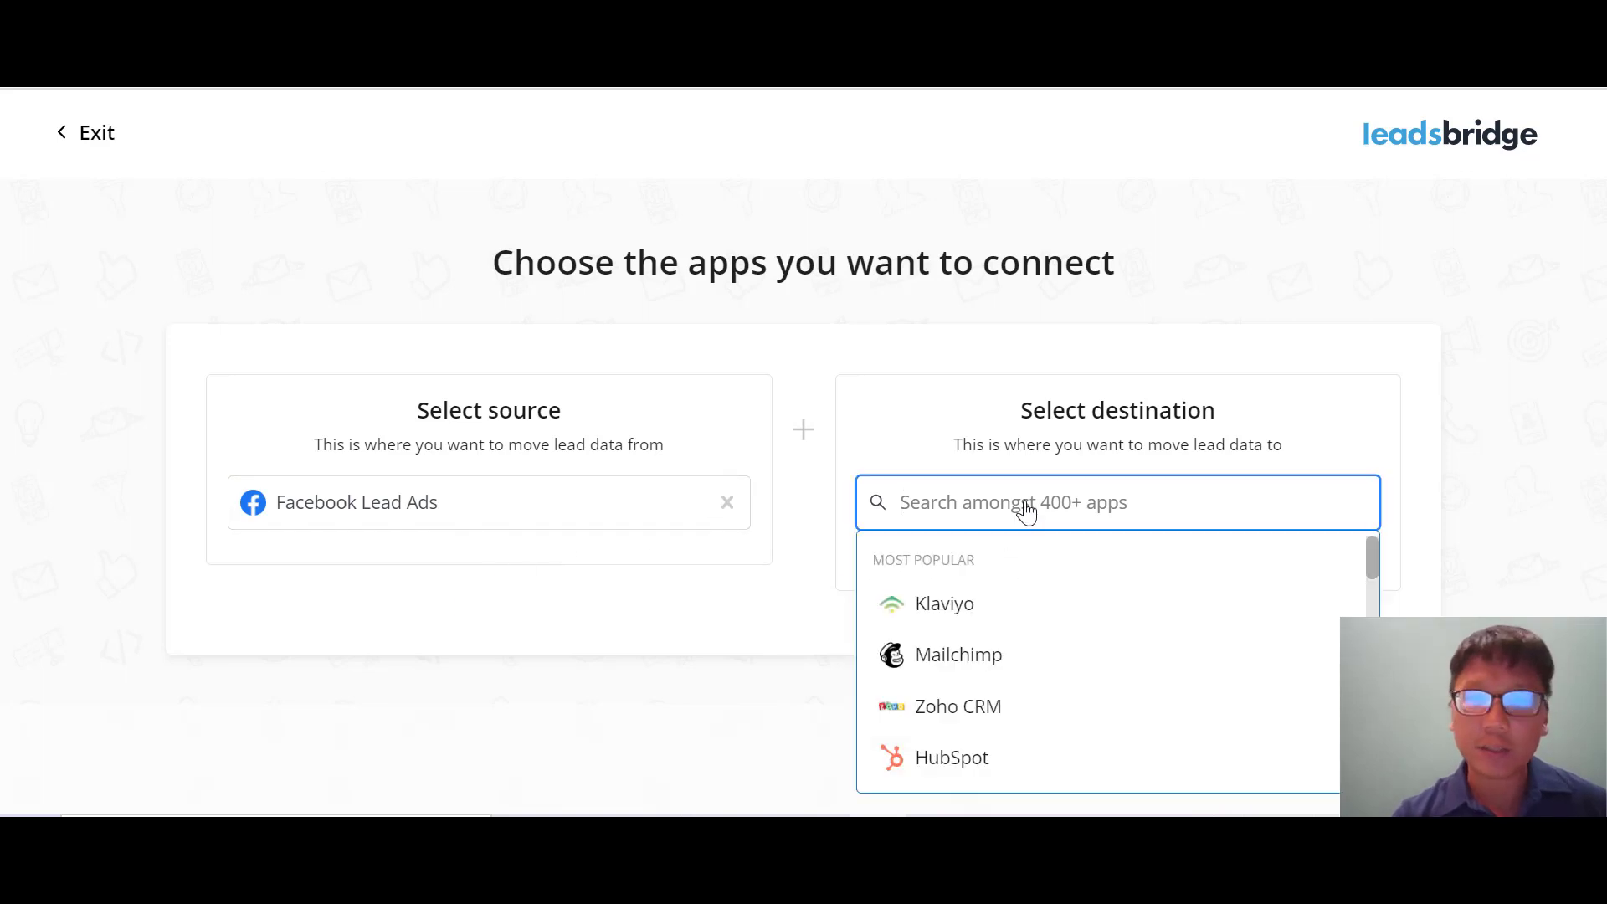
click(1015, 670)
click(1337, 778)
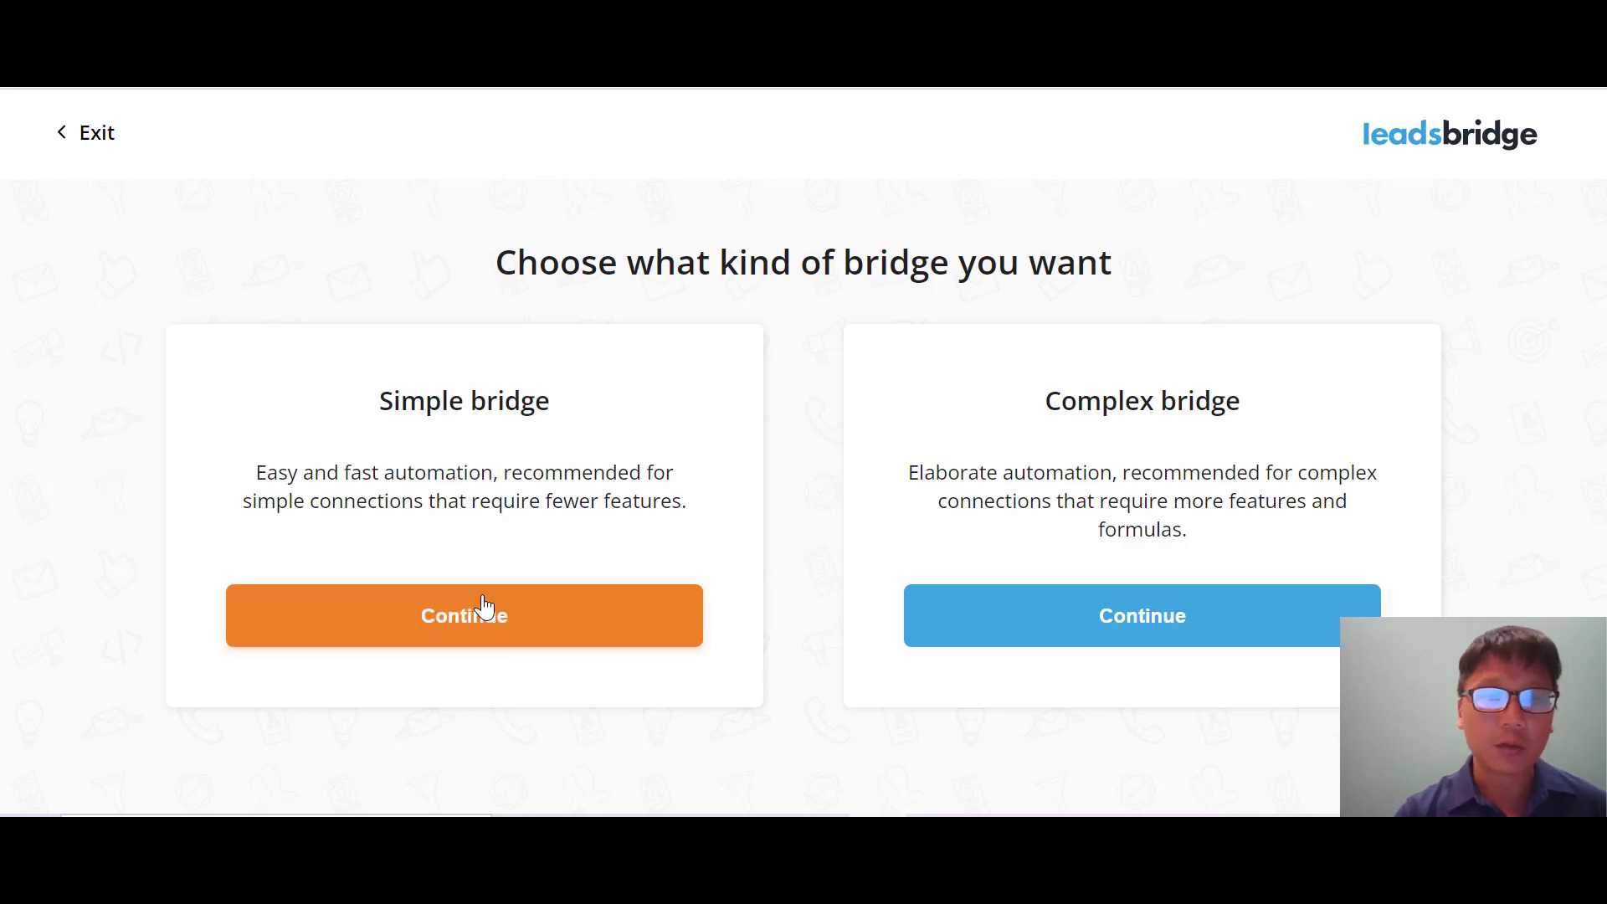
- Choose Simple bridge to proceed to connecting the apps
click(467, 619)
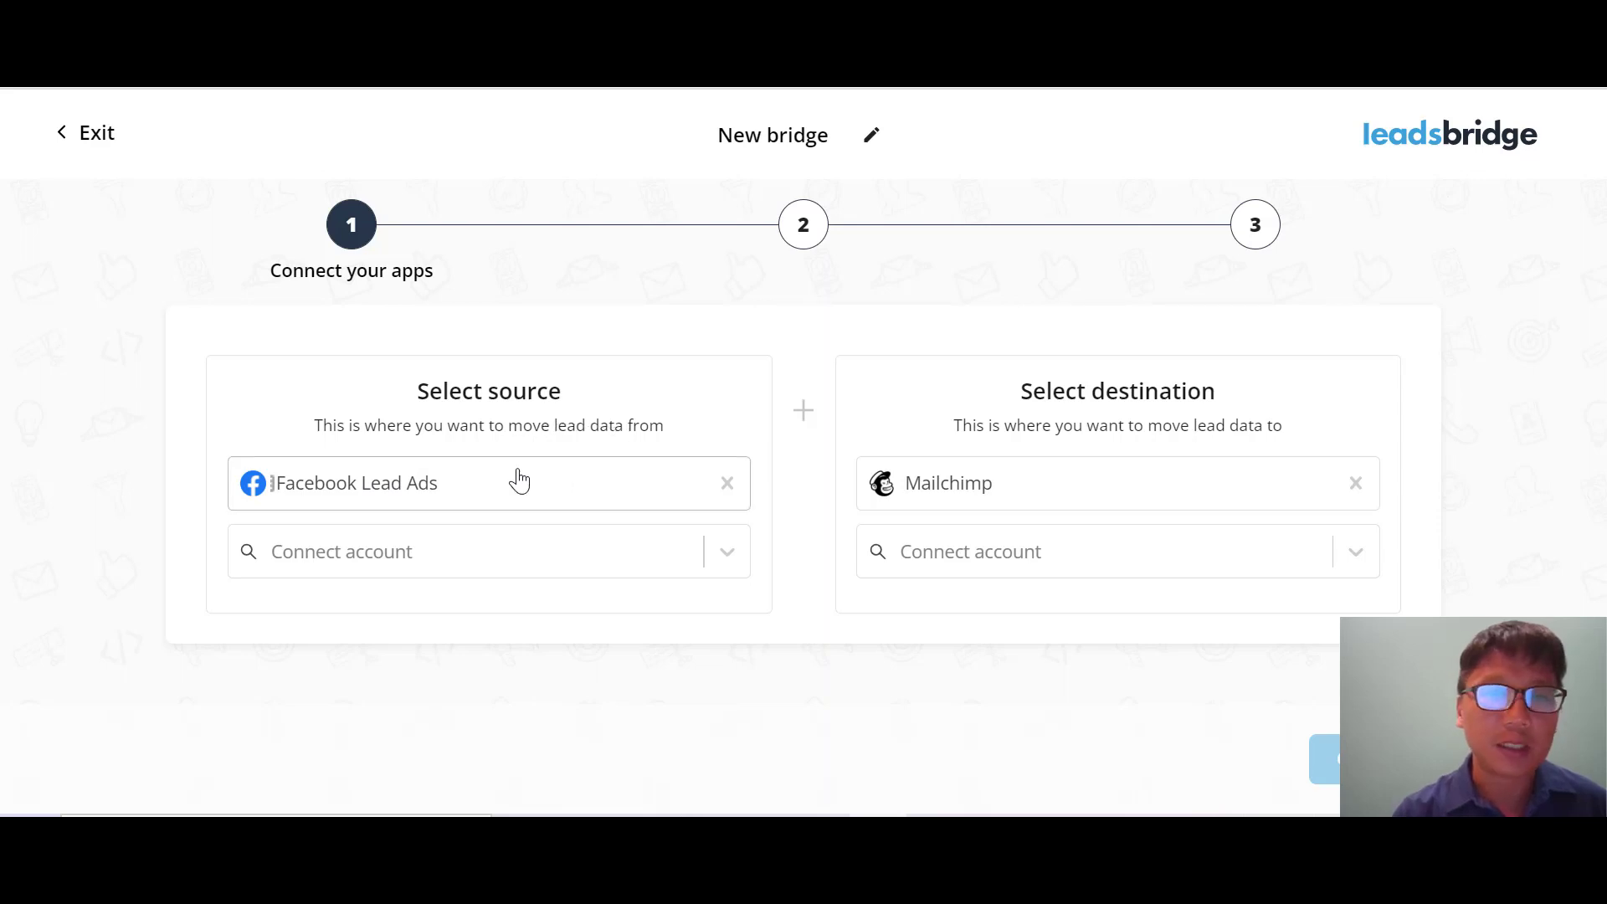
- Check the Facebook Lead Ads and Mailchimp account options without connecting either account
click(437, 559)
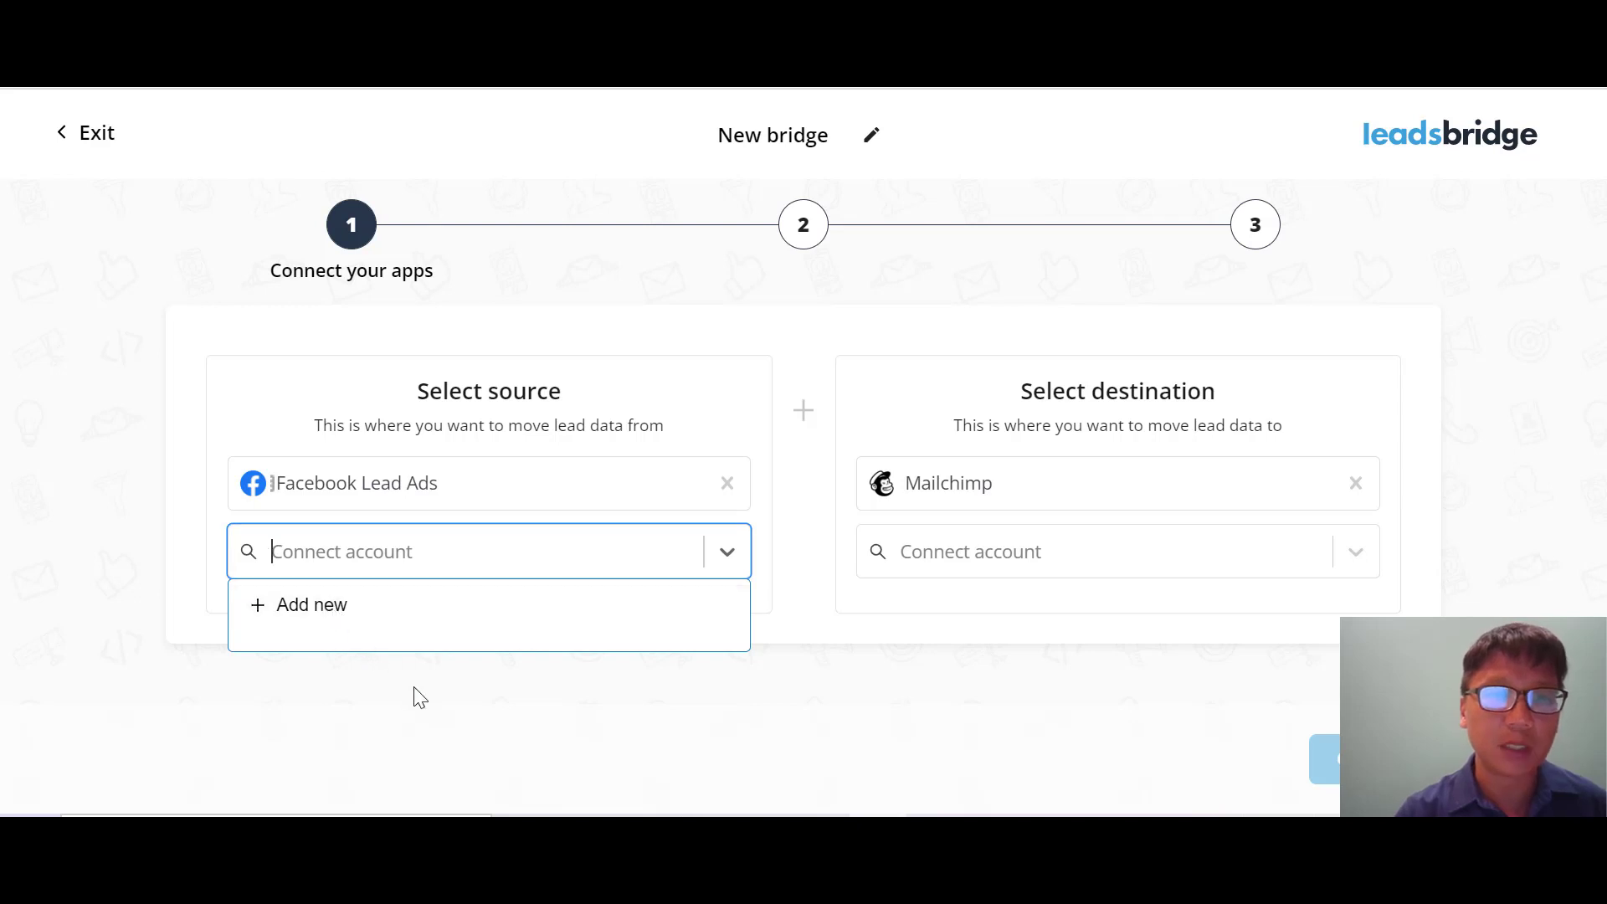
click(431, 705)
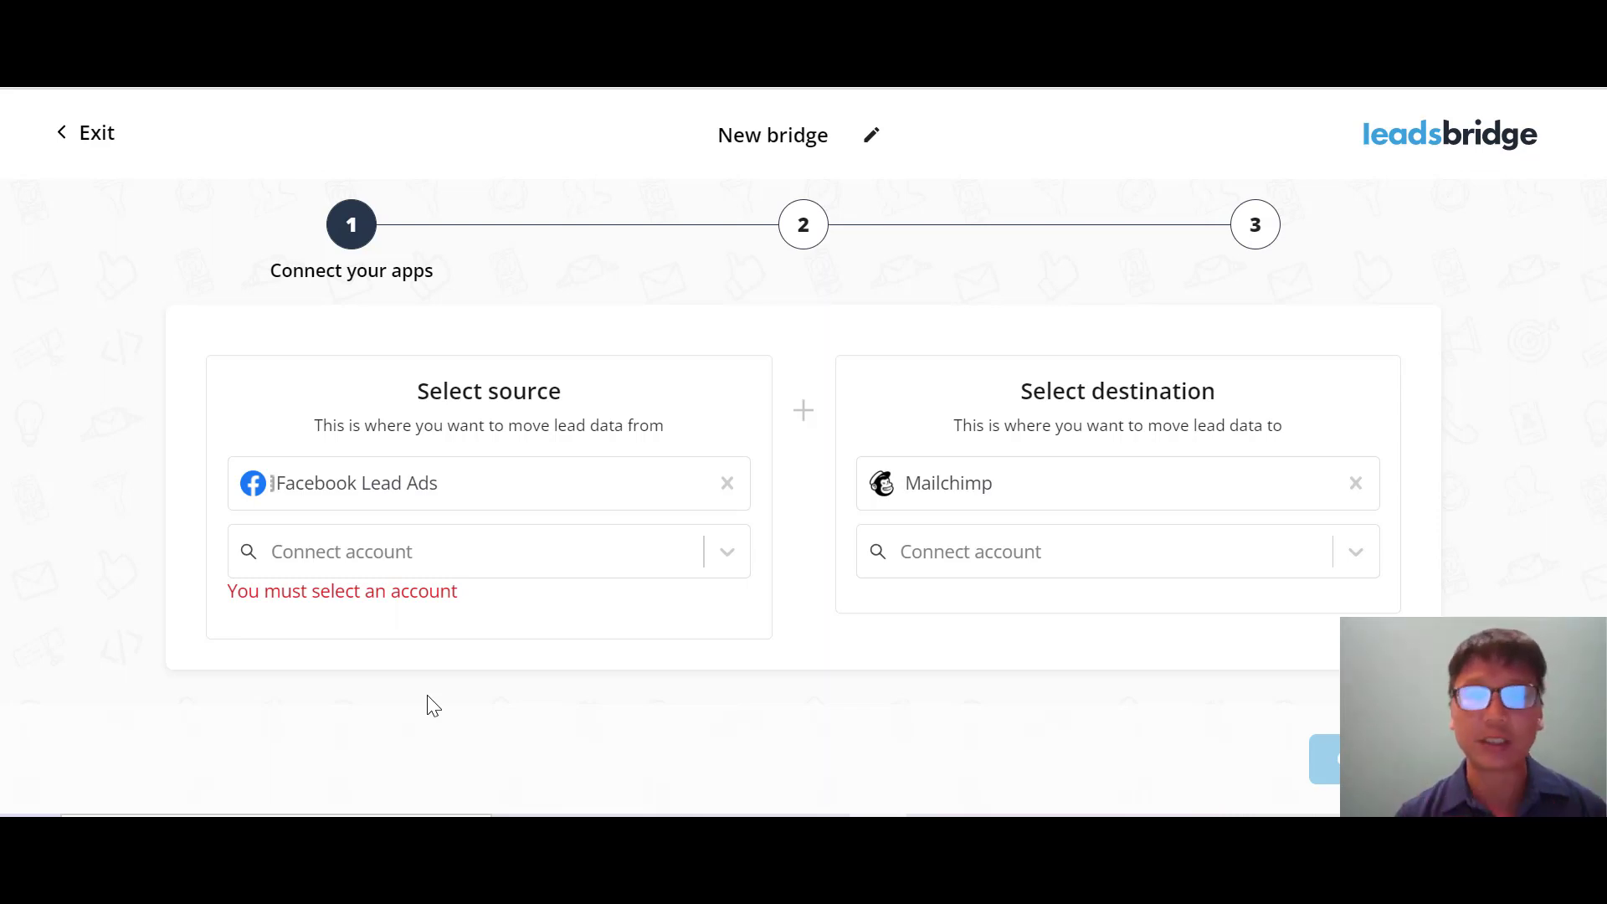
click(1021, 556)
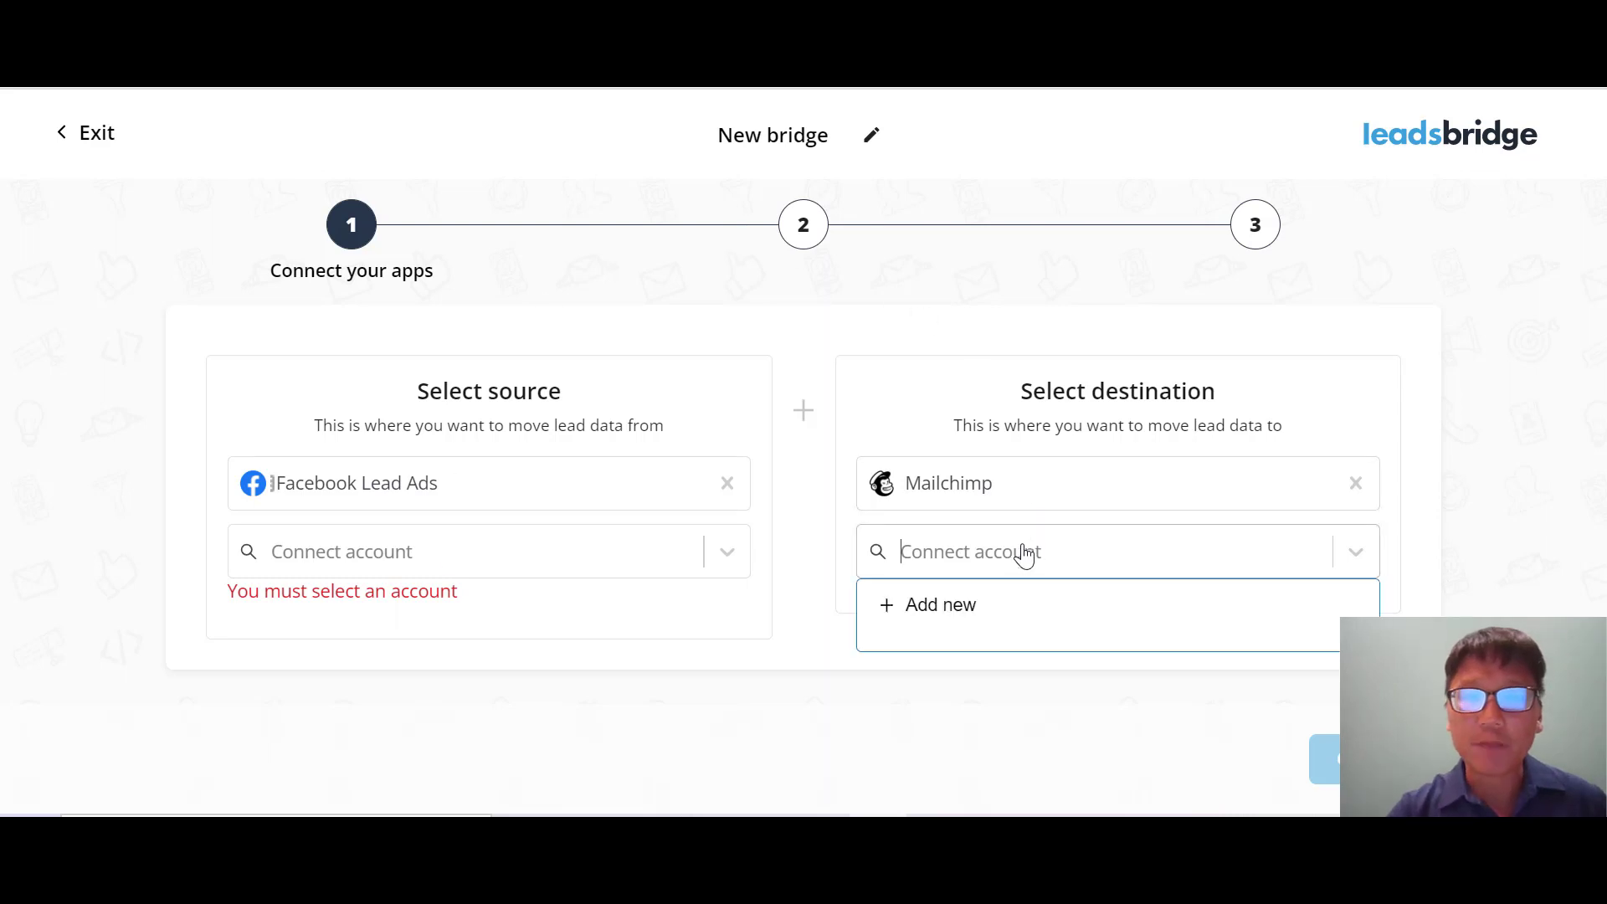
click(978, 721)
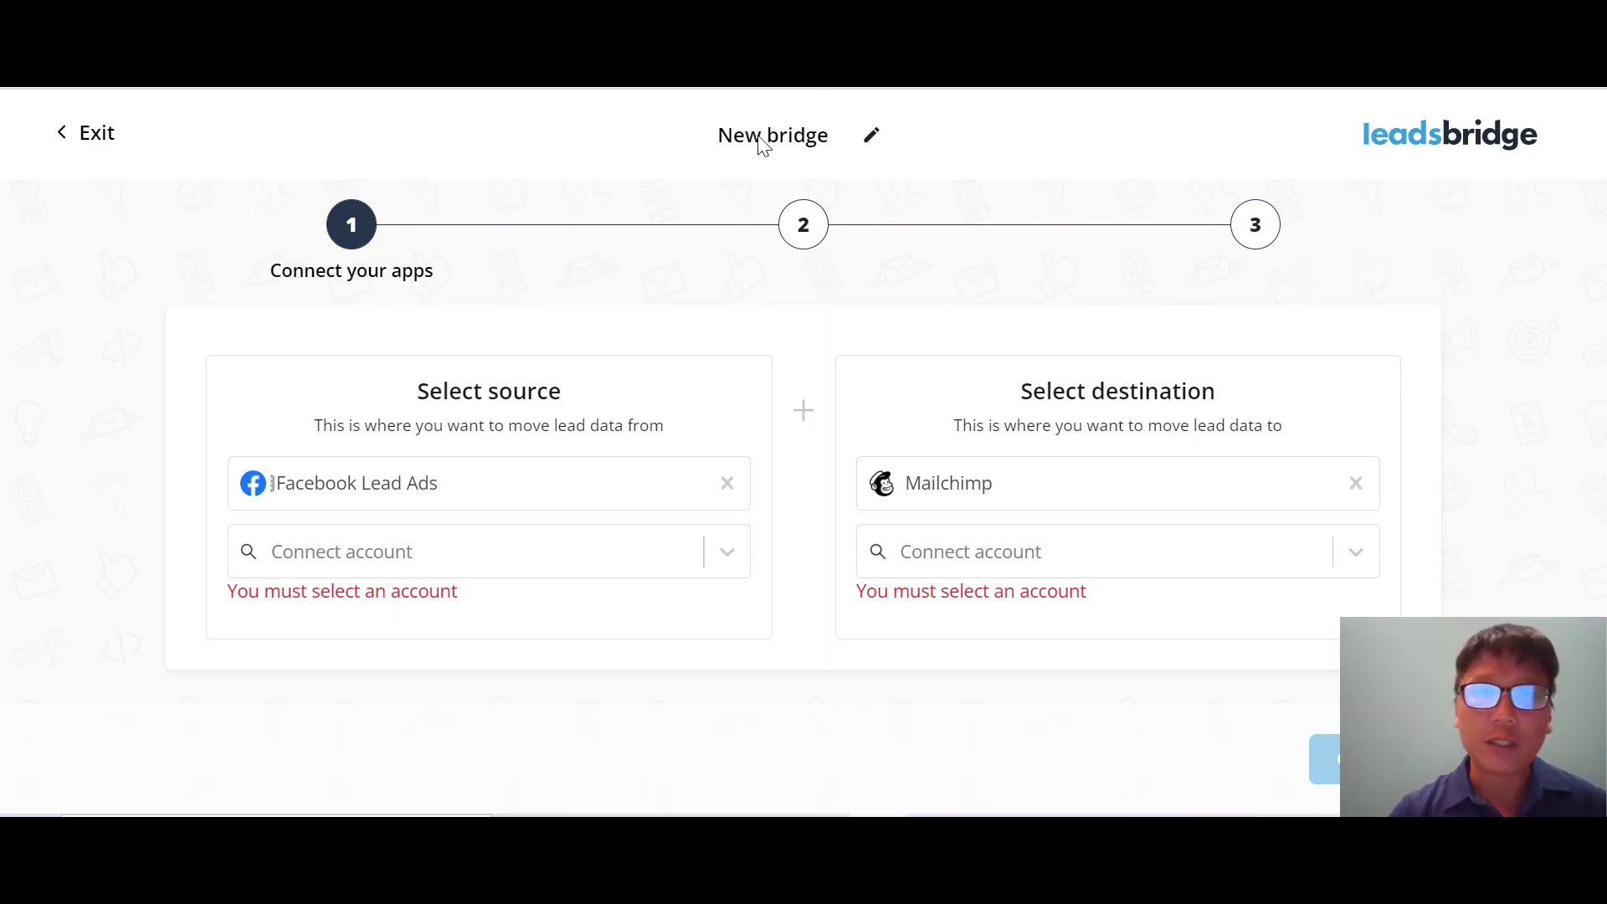
- Rename the bridge to 'Matthew', save the title, and exit to the Bridges page
click(872, 140)
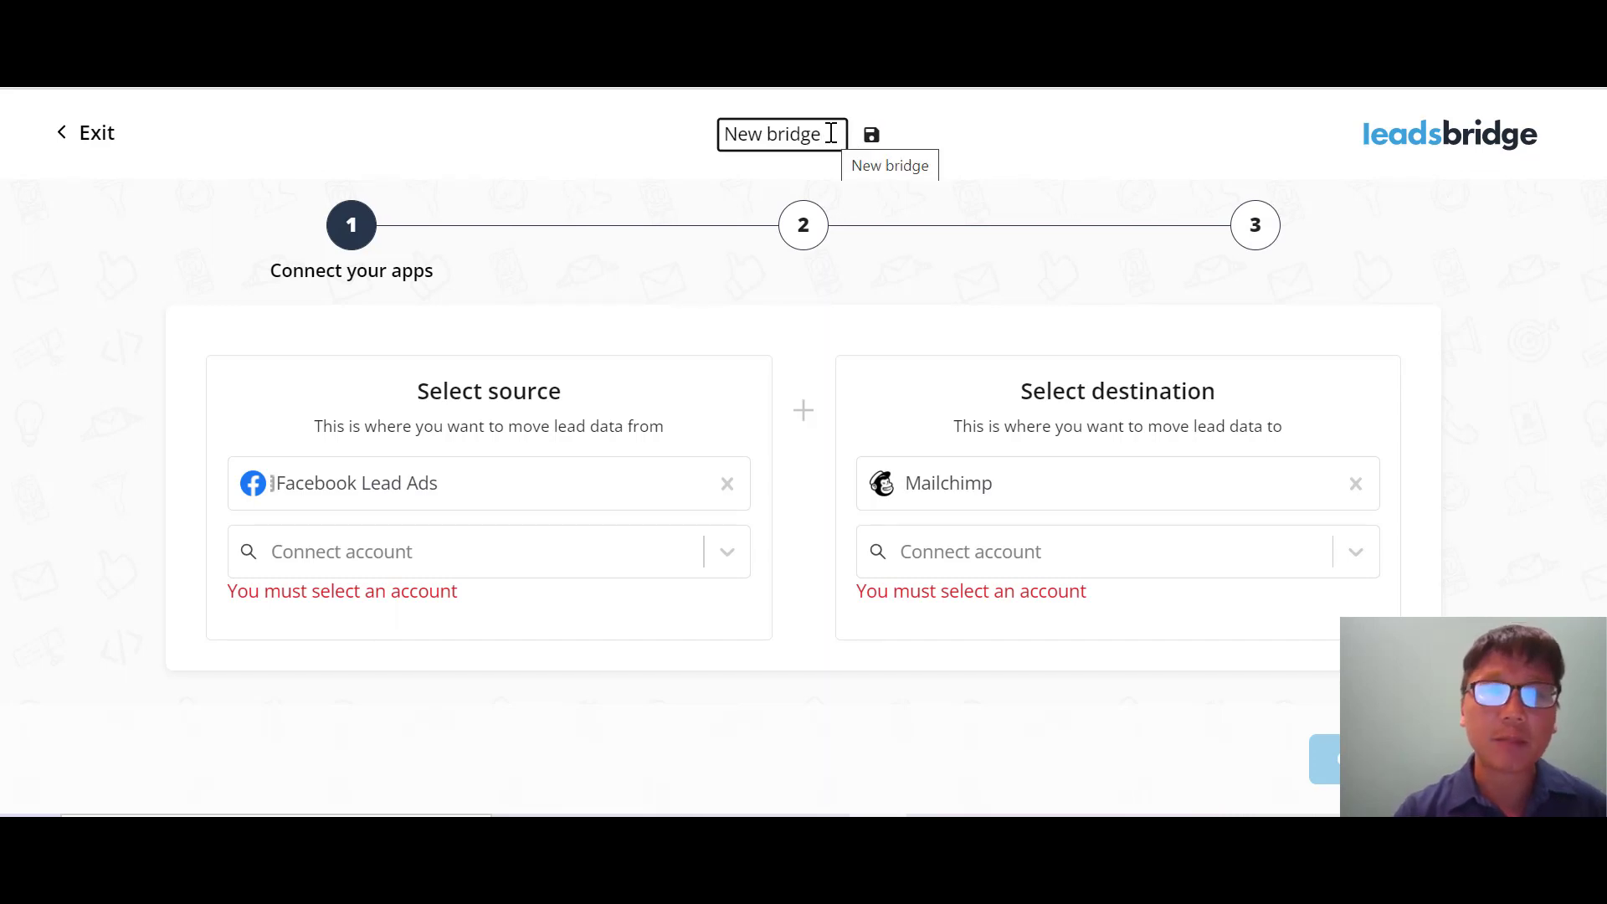
drag(828, 133, 634, 137)
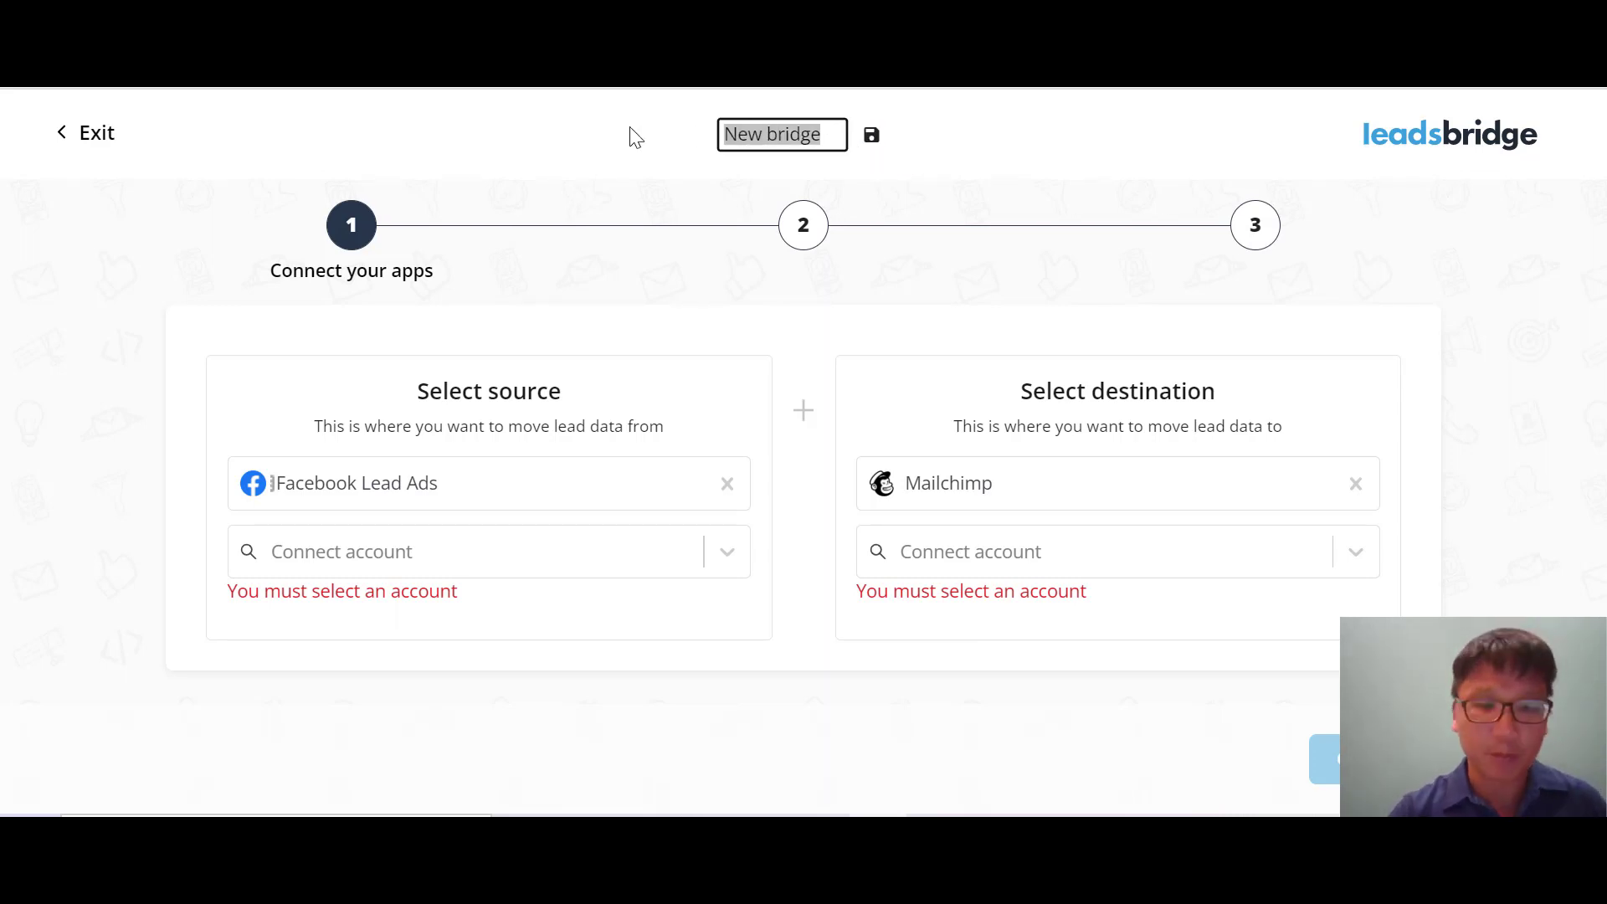
text(Matthew)
click(593, 165)
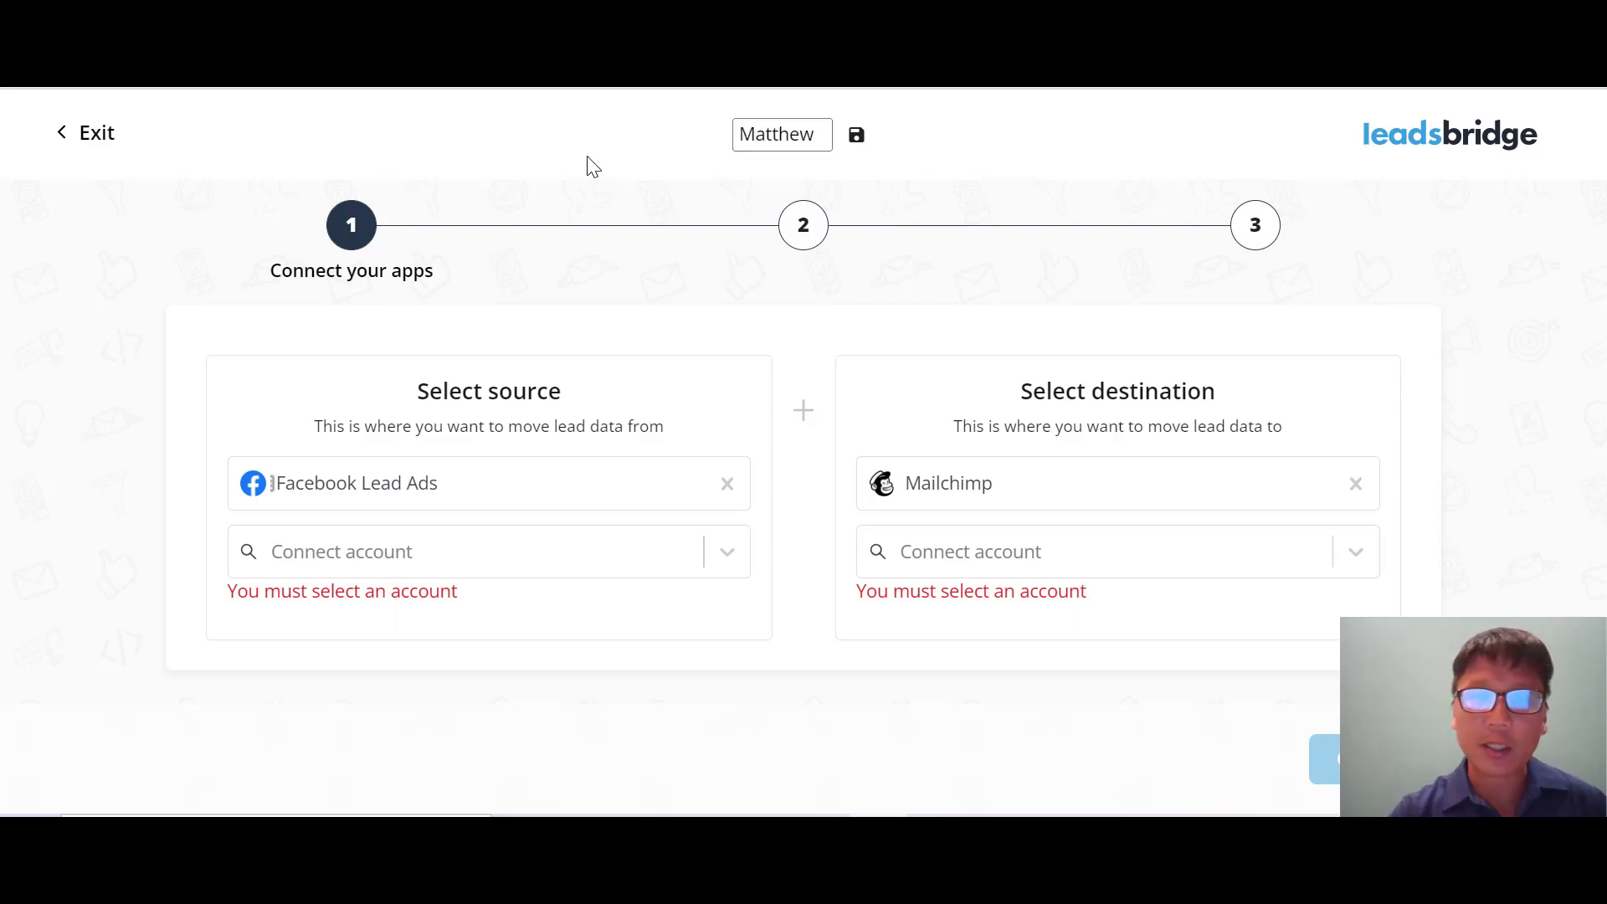
click(857, 137)
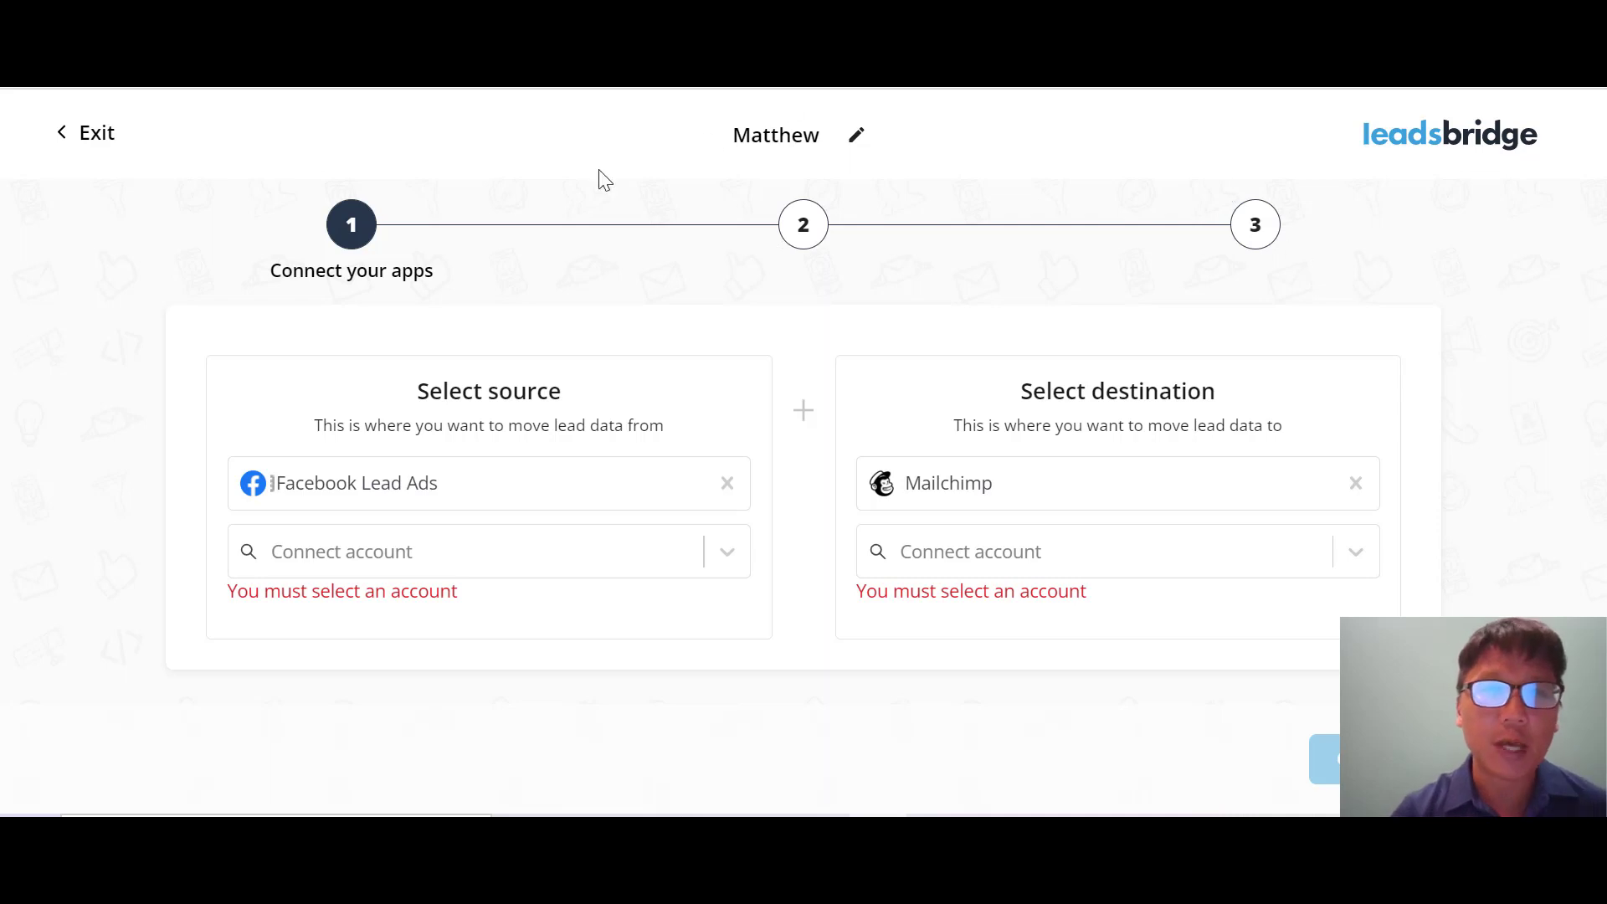
click(104, 136)
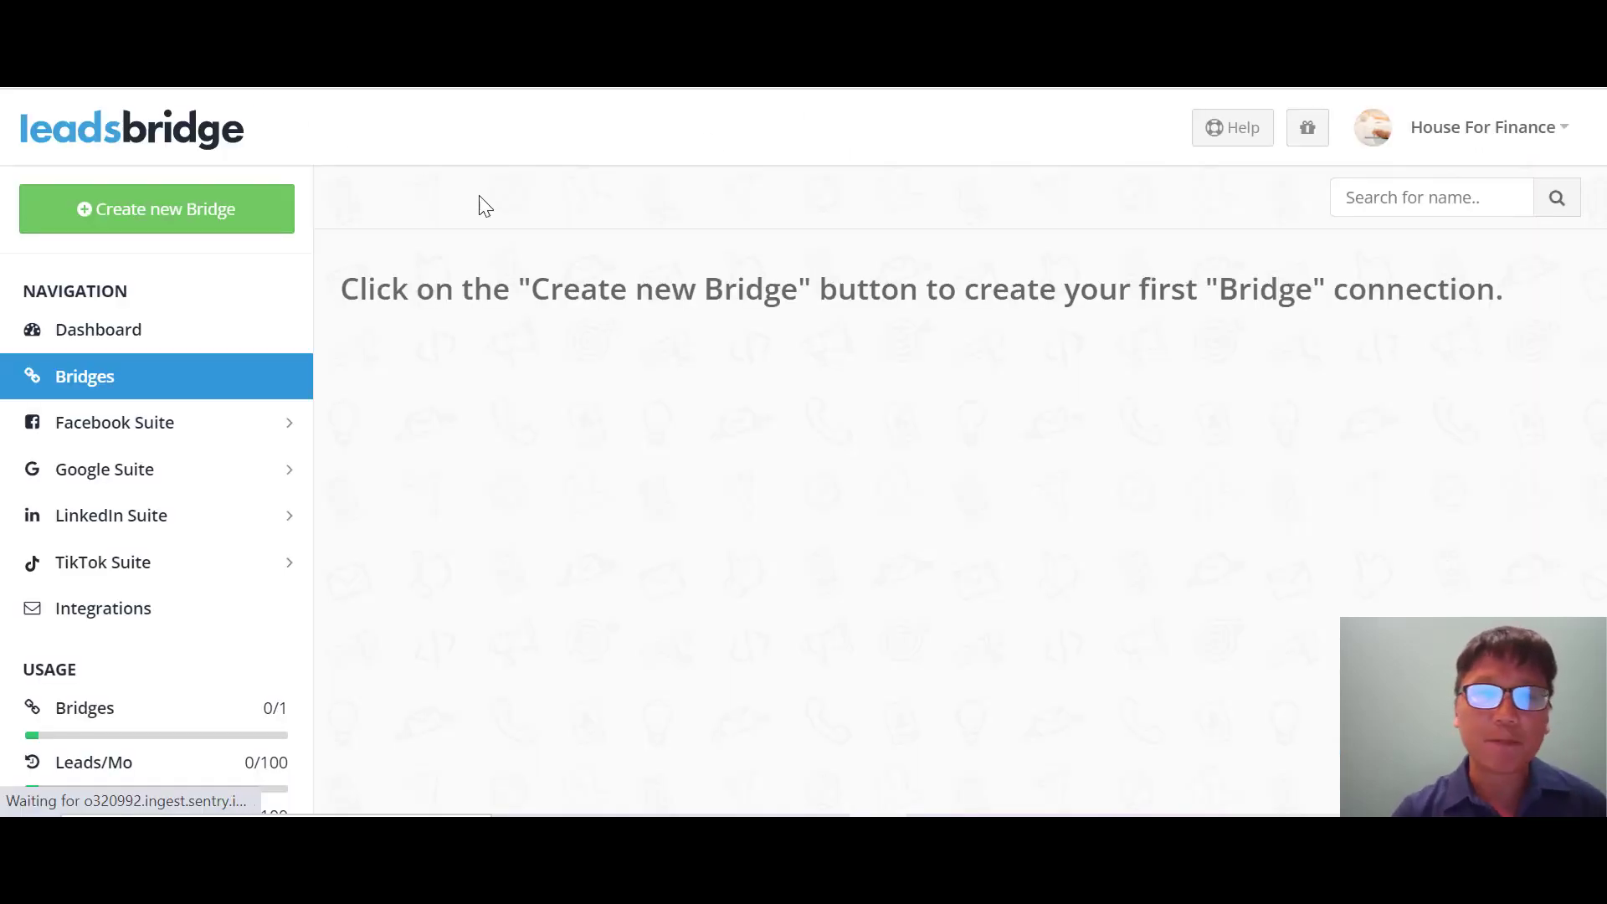
- Start another bridge with TikTok Lead Generation as source and Zoho CRM as destination
click(111, 230)
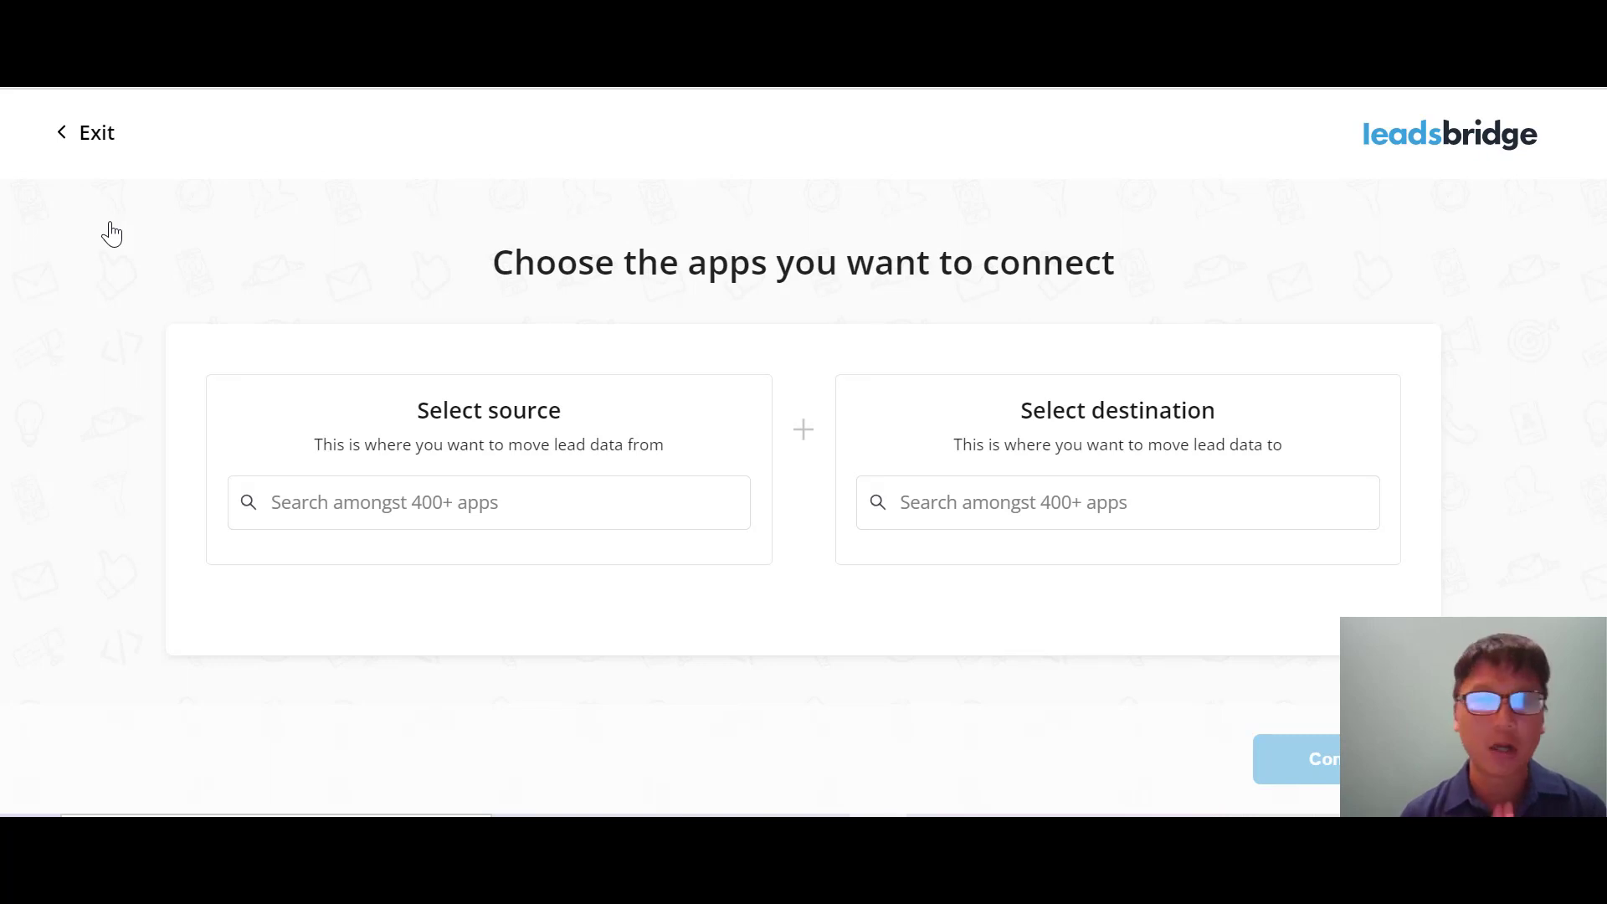
click(545, 498)
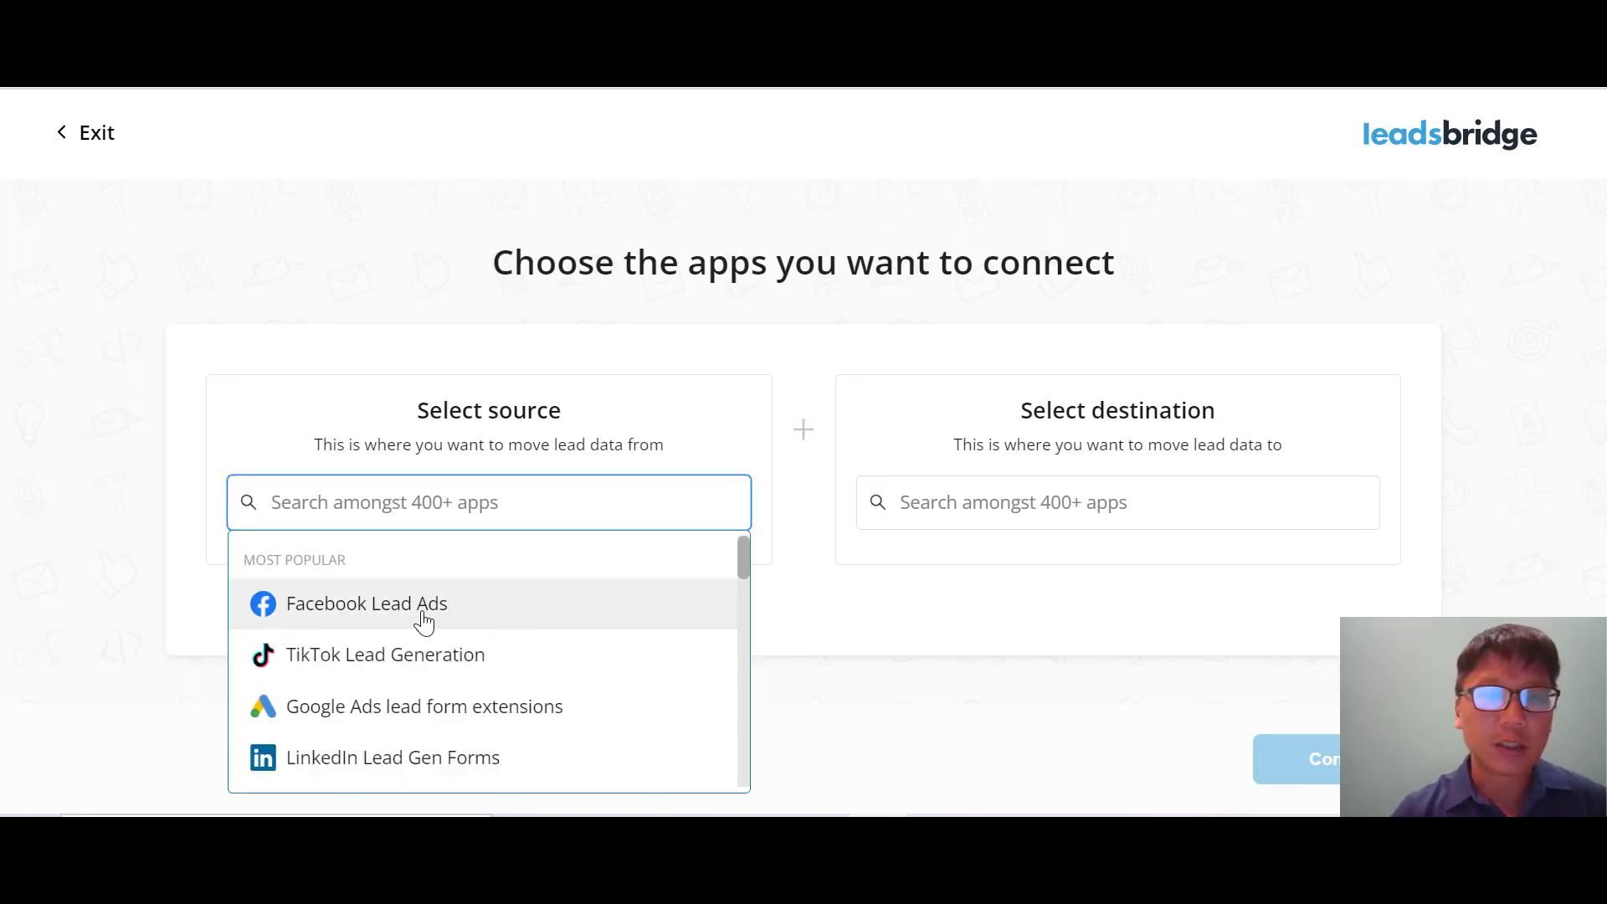
click(435, 655)
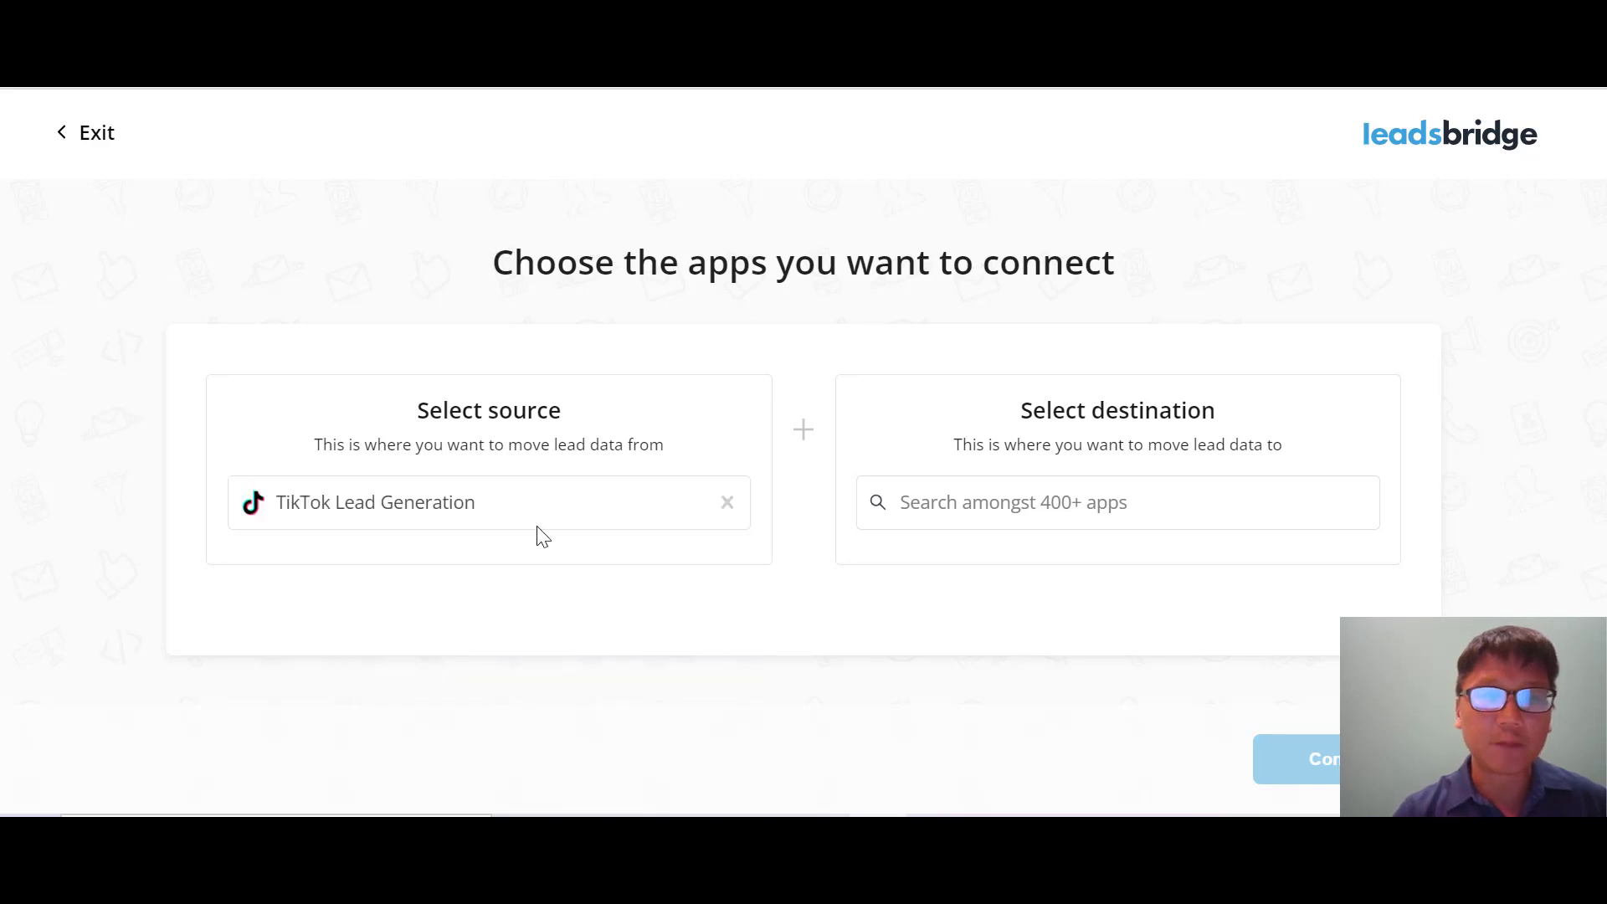
click(1009, 525)
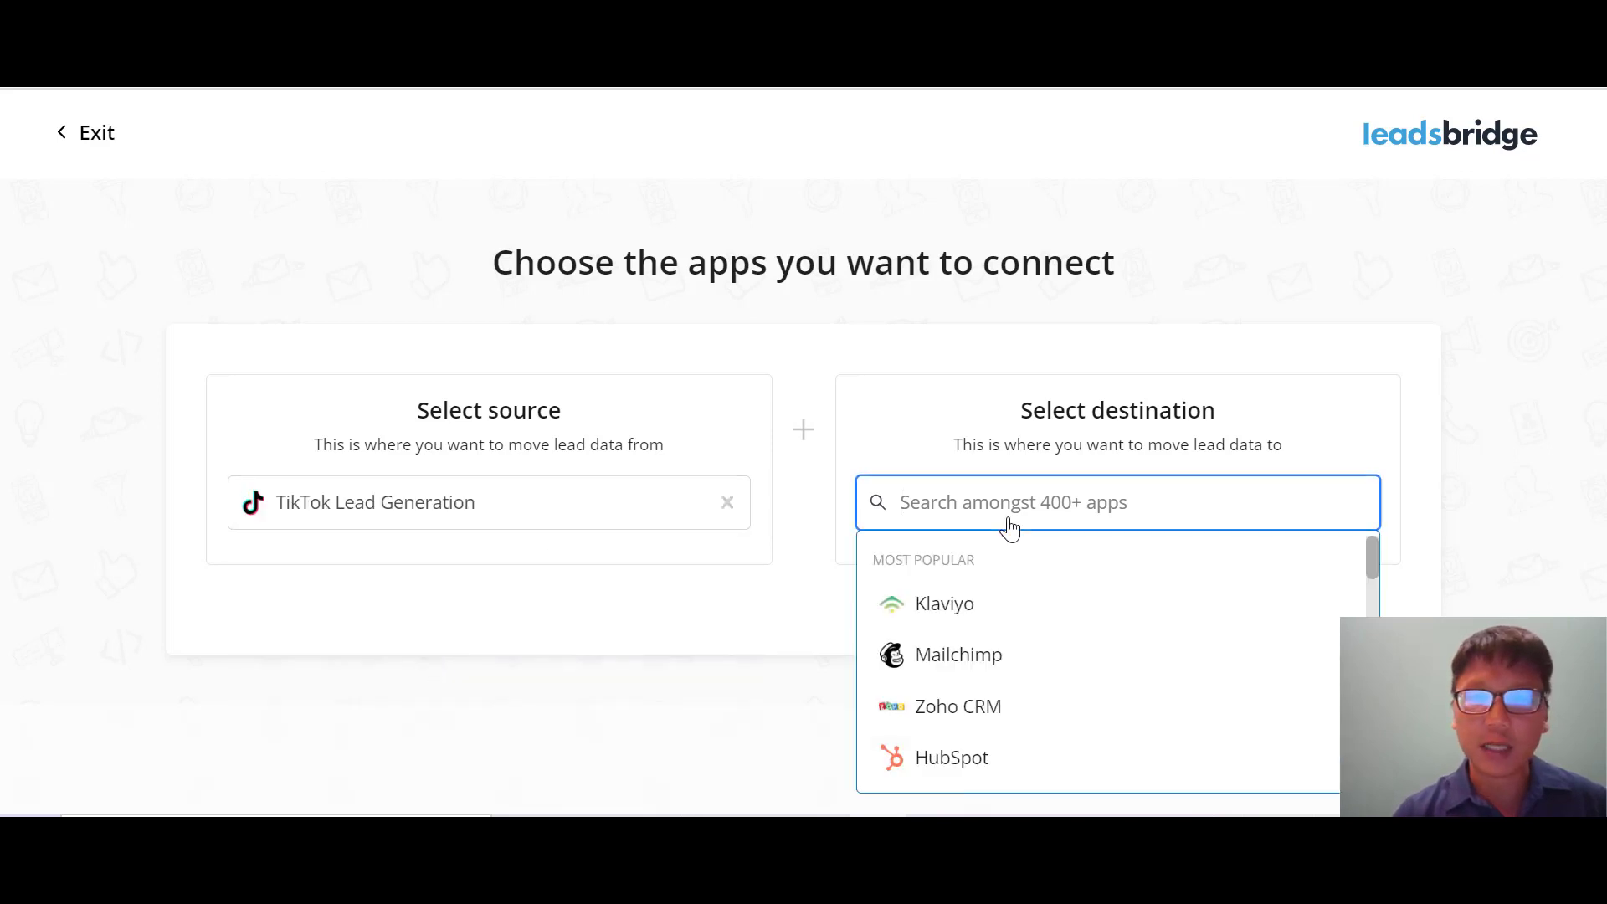
click(973, 725)
click(1298, 758)
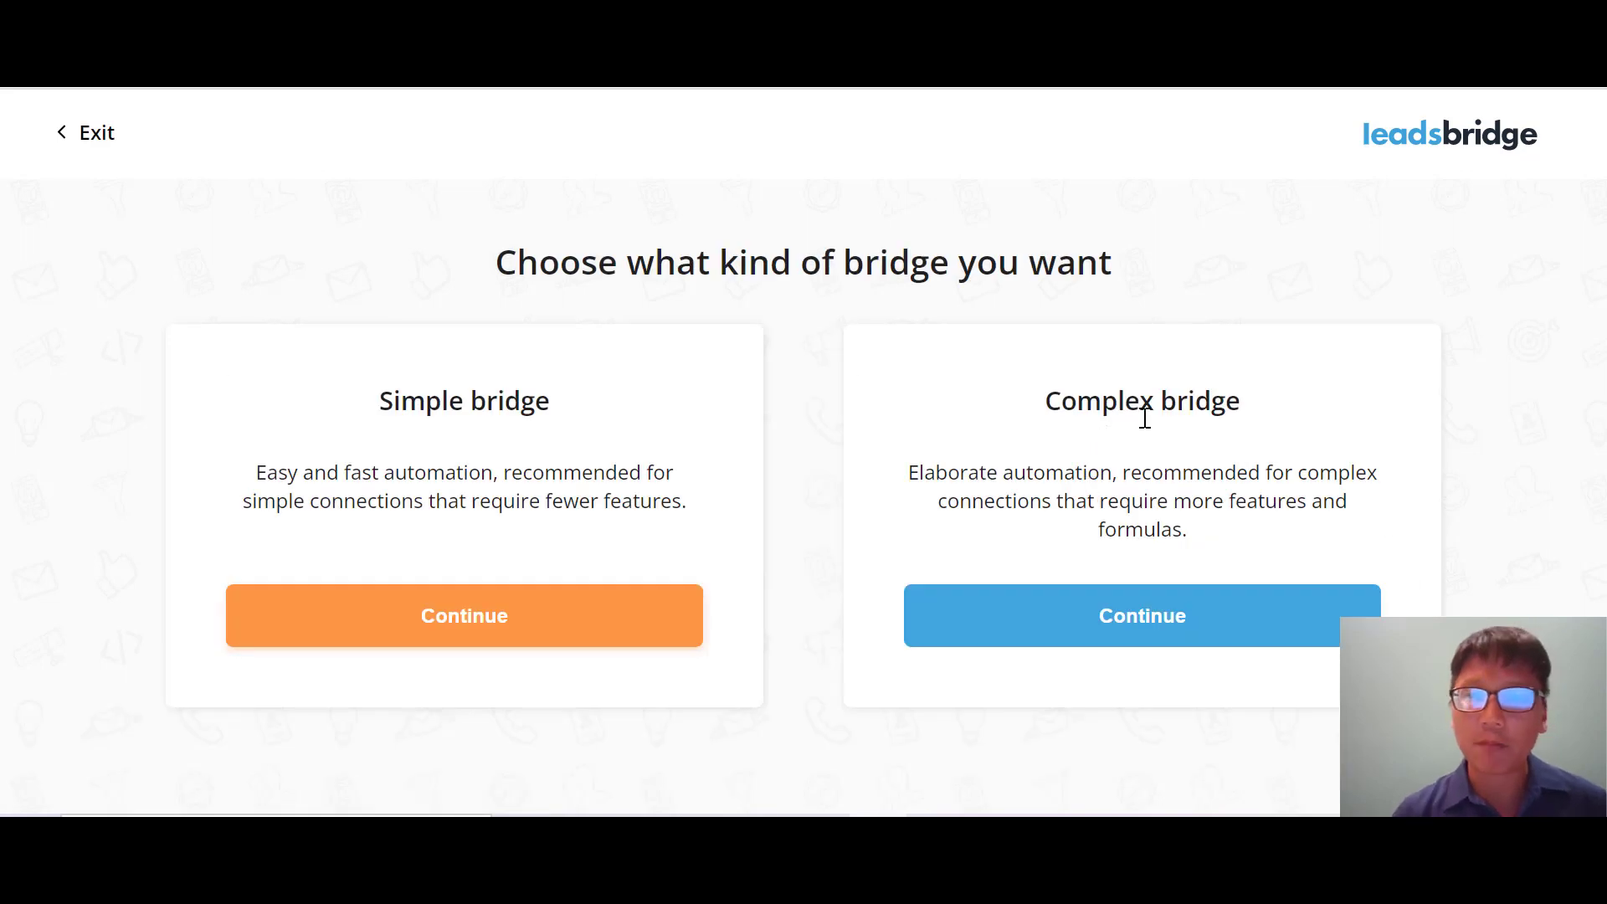
- Choose Complex bridge and fill in the bridge's name from the suggestions
click(1178, 623)
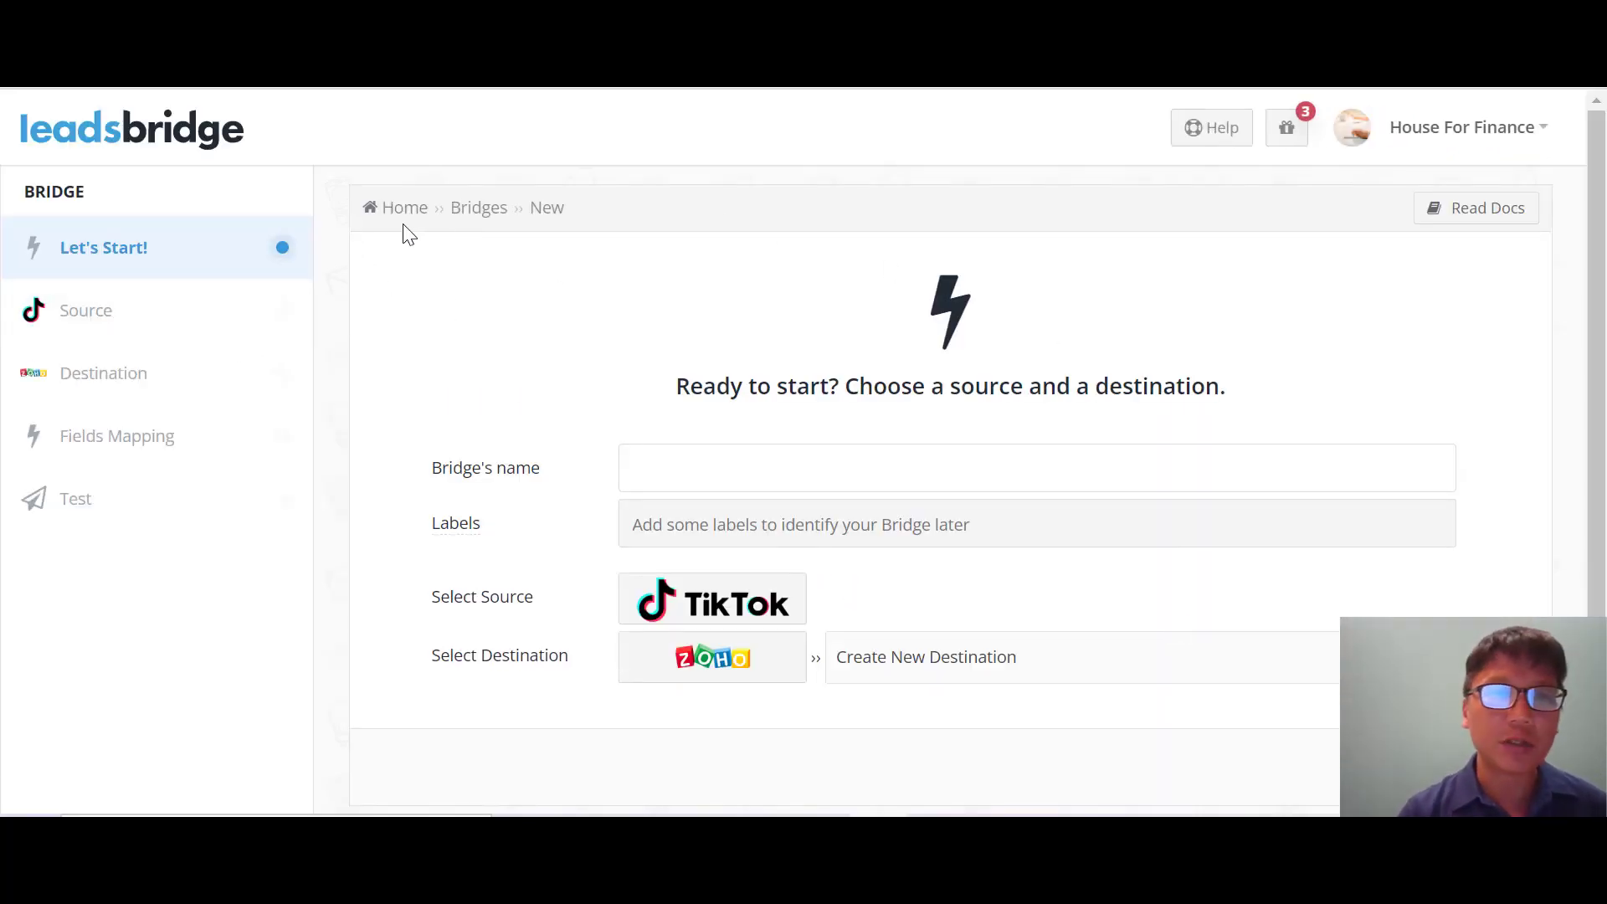
click(718, 479)
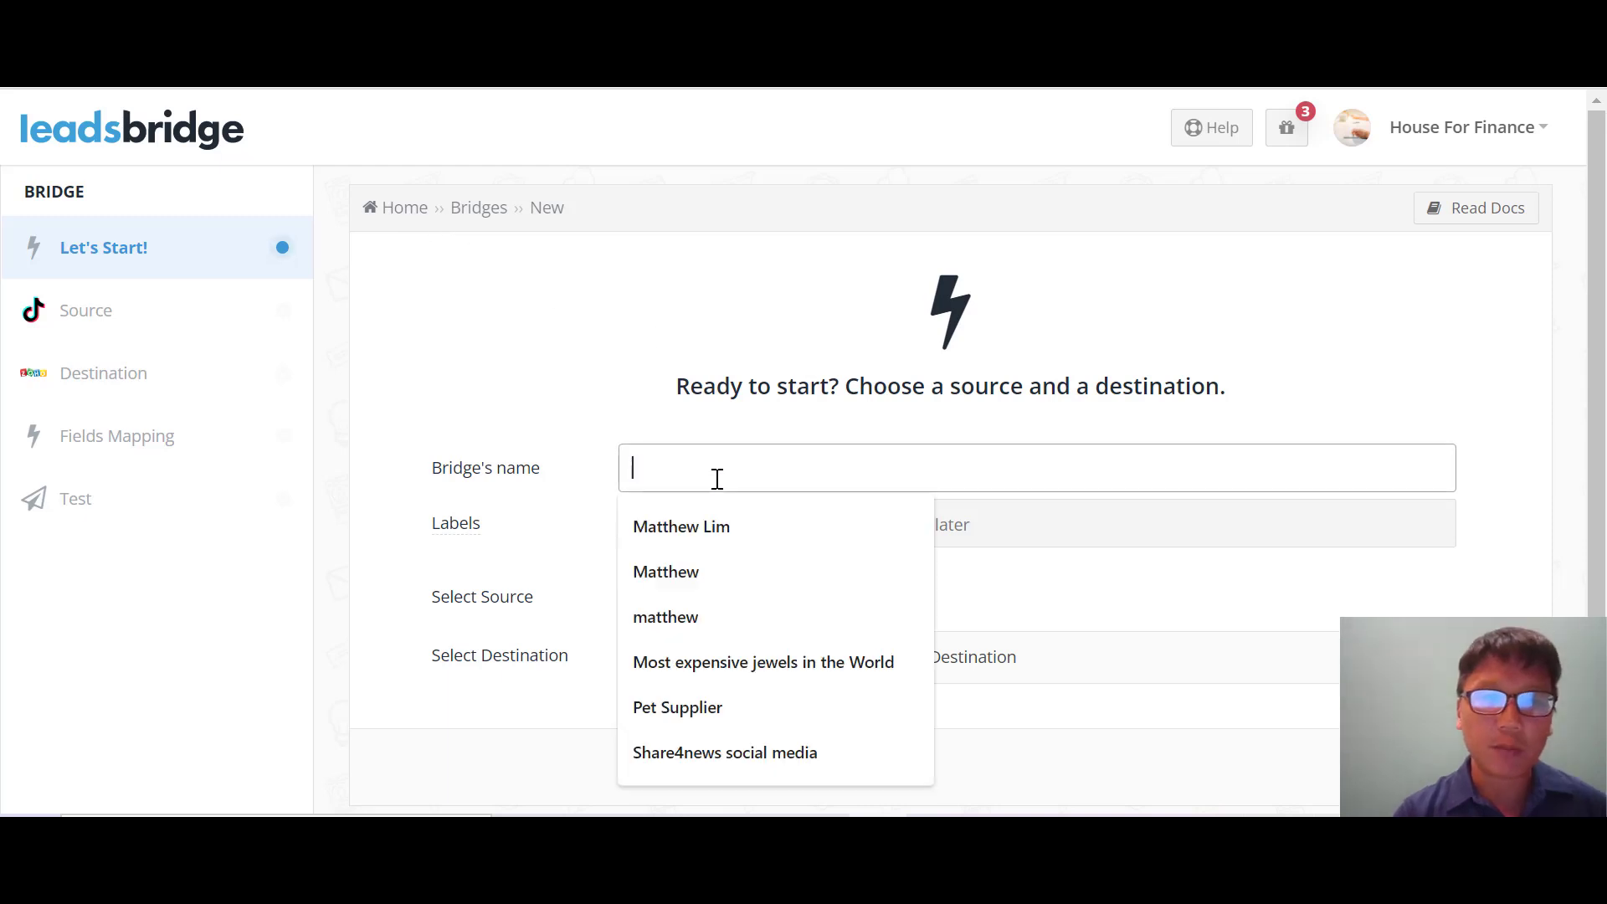
click(670, 573)
click(708, 520)
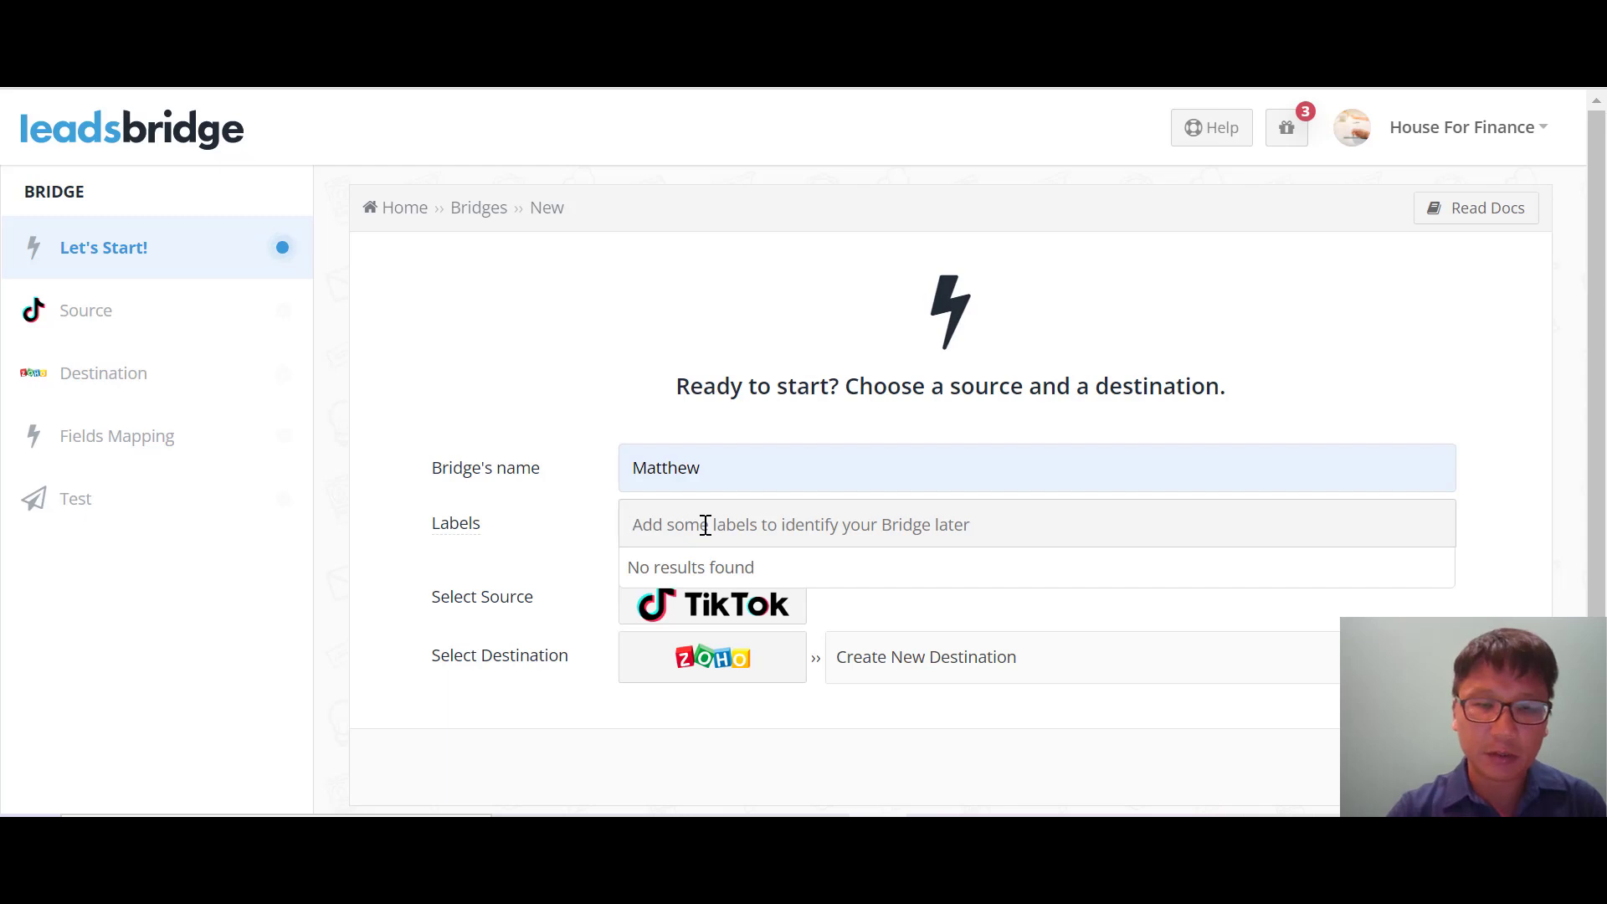
text(TikTok)
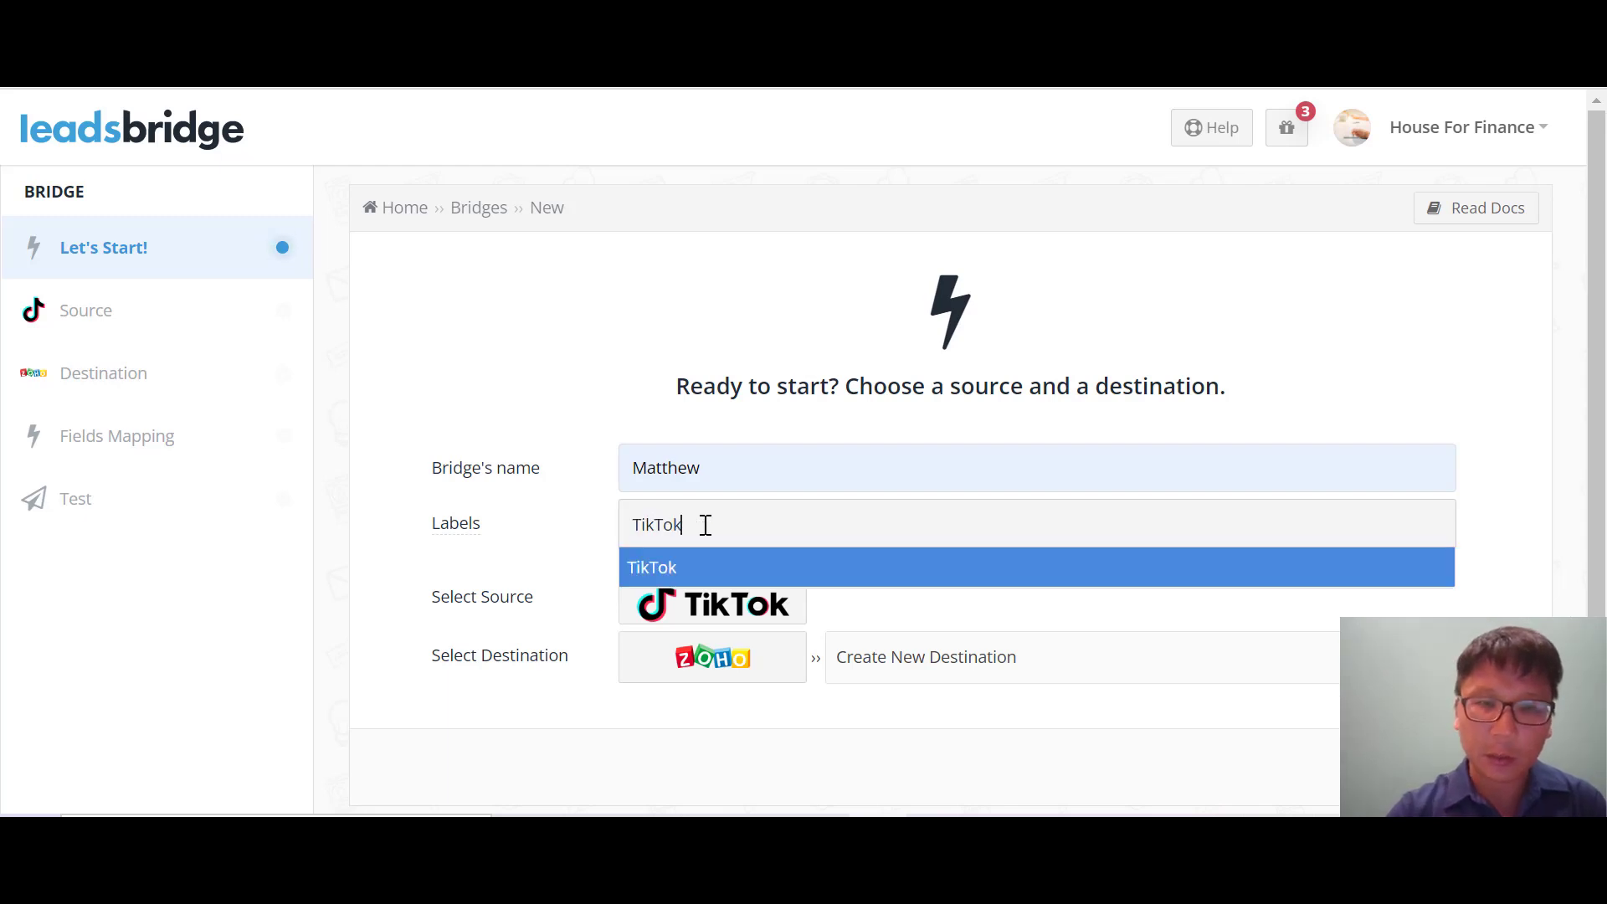
text( Leads)
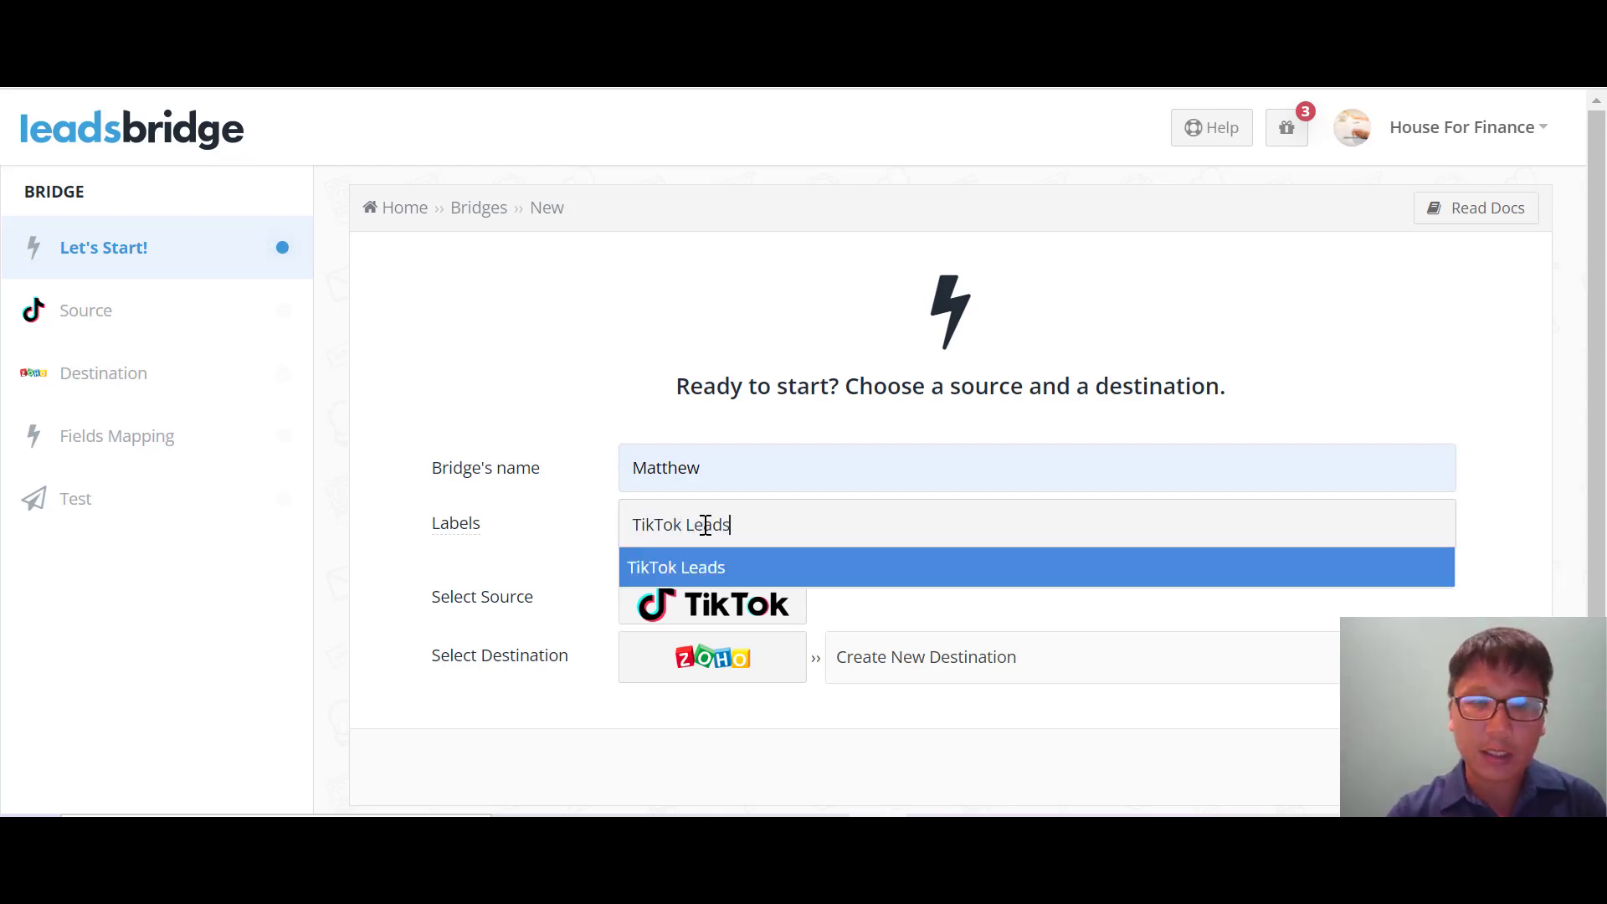
click(578, 350)
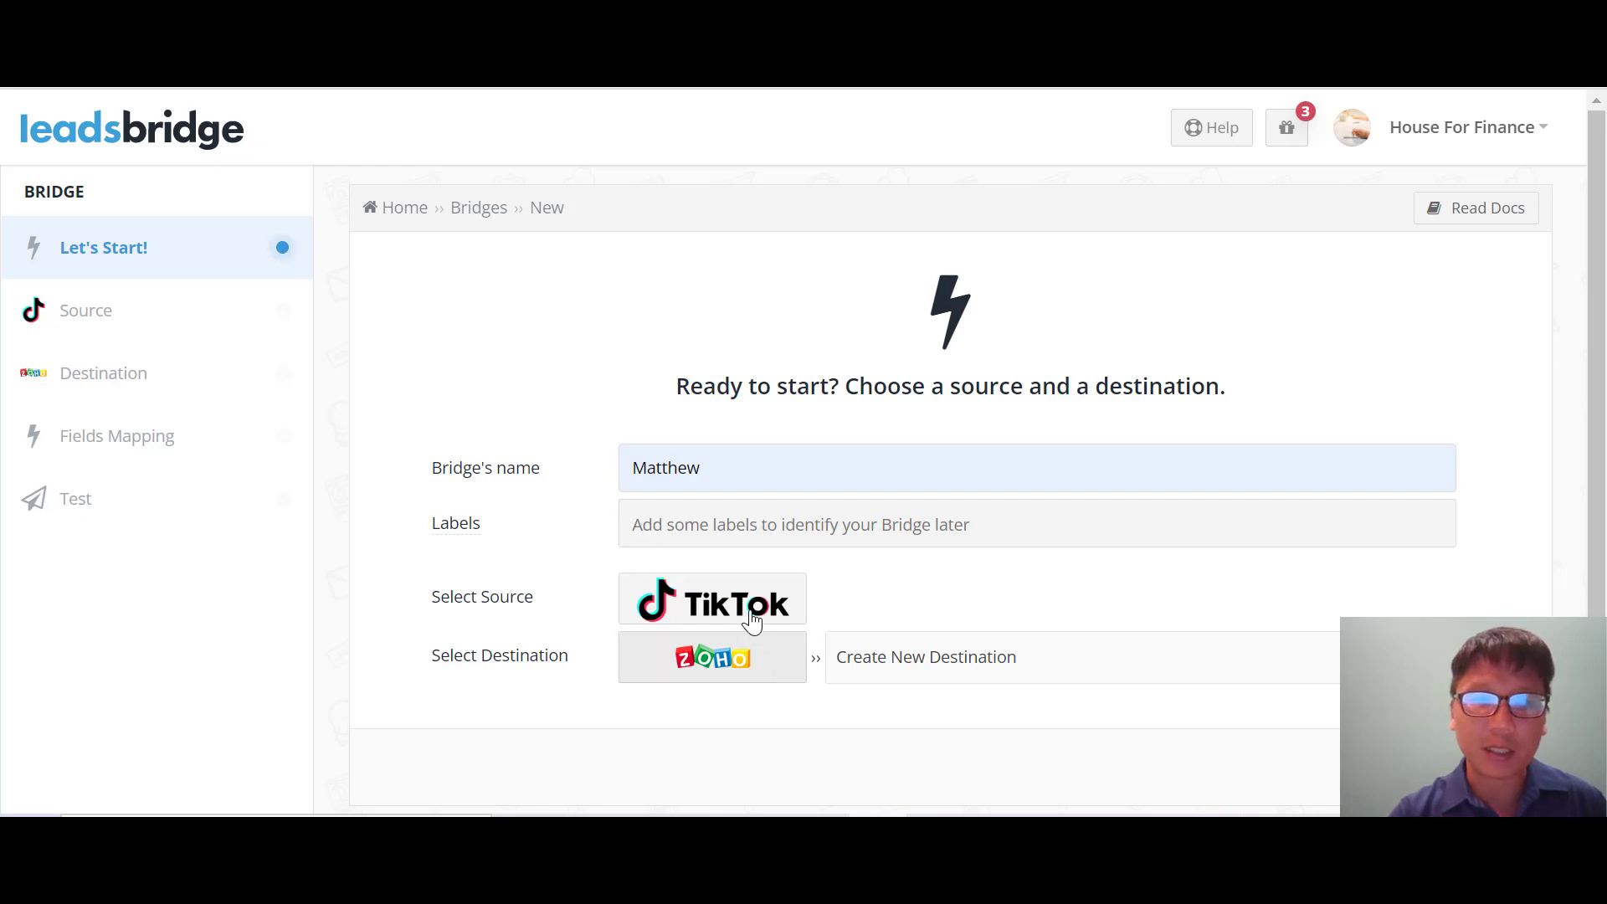
- Set the destination to Create New Destination and submit the setup
click(917, 661)
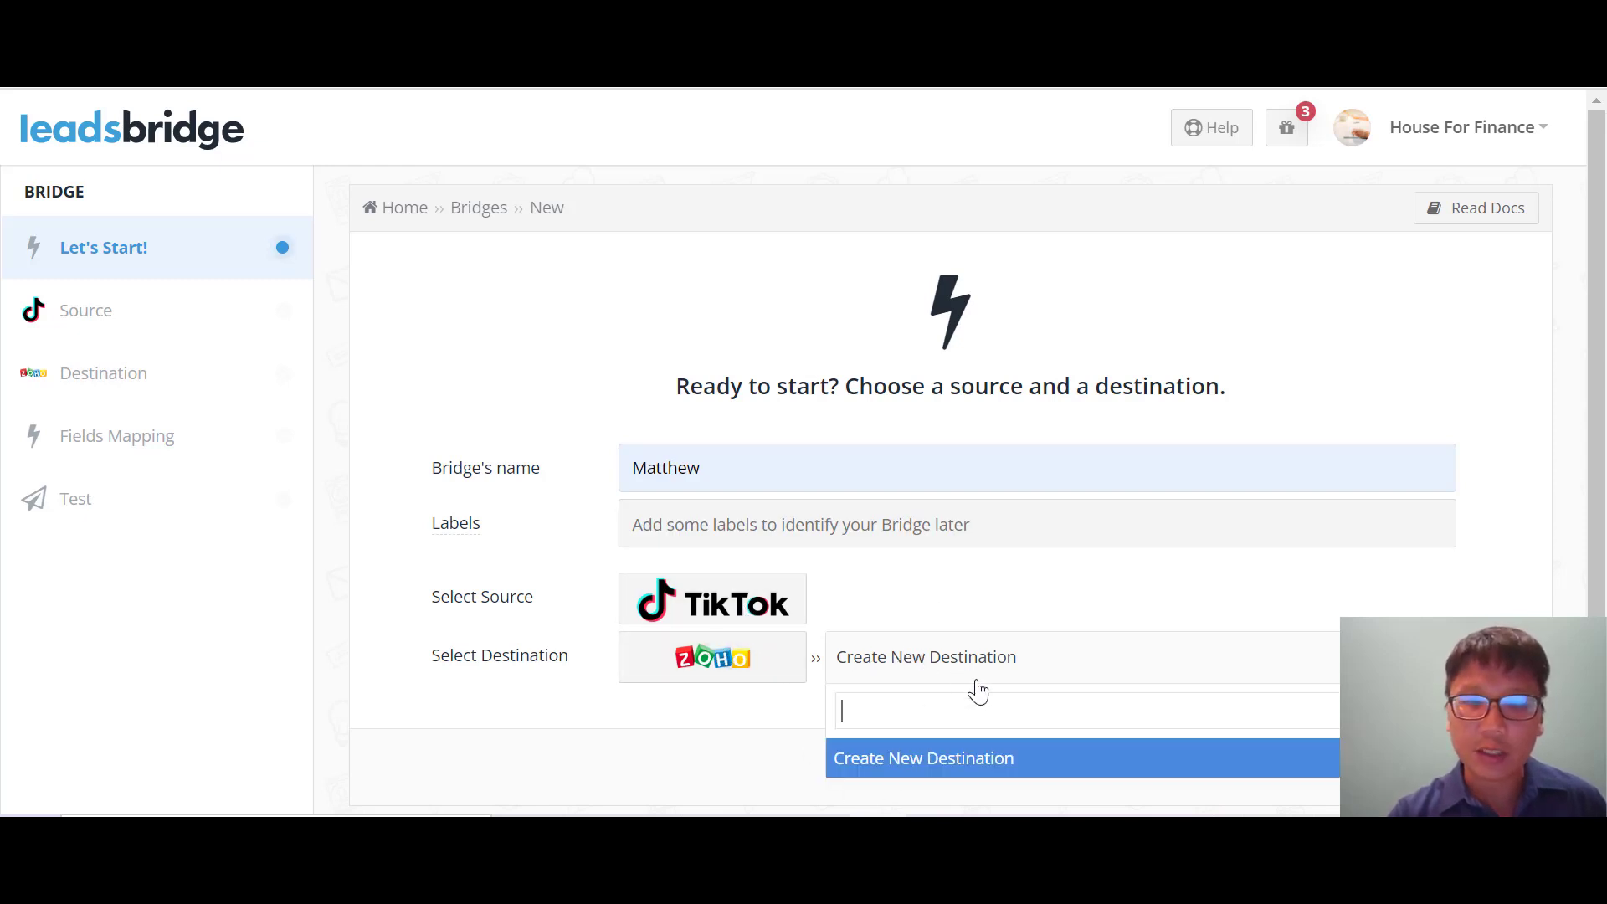
click(936, 761)
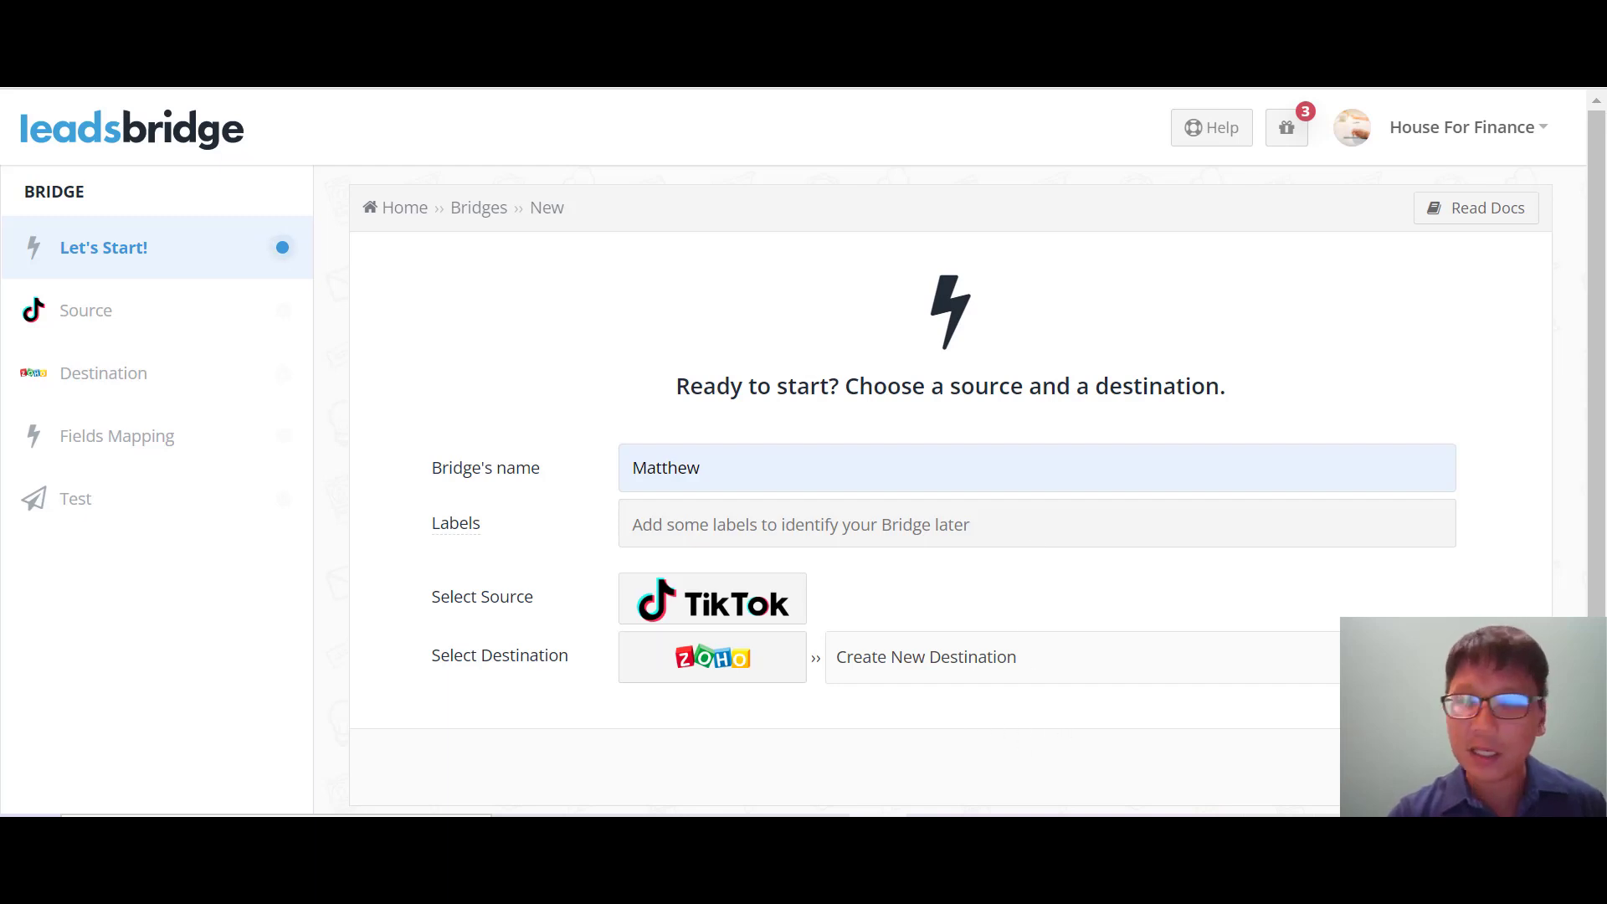
key(Return)
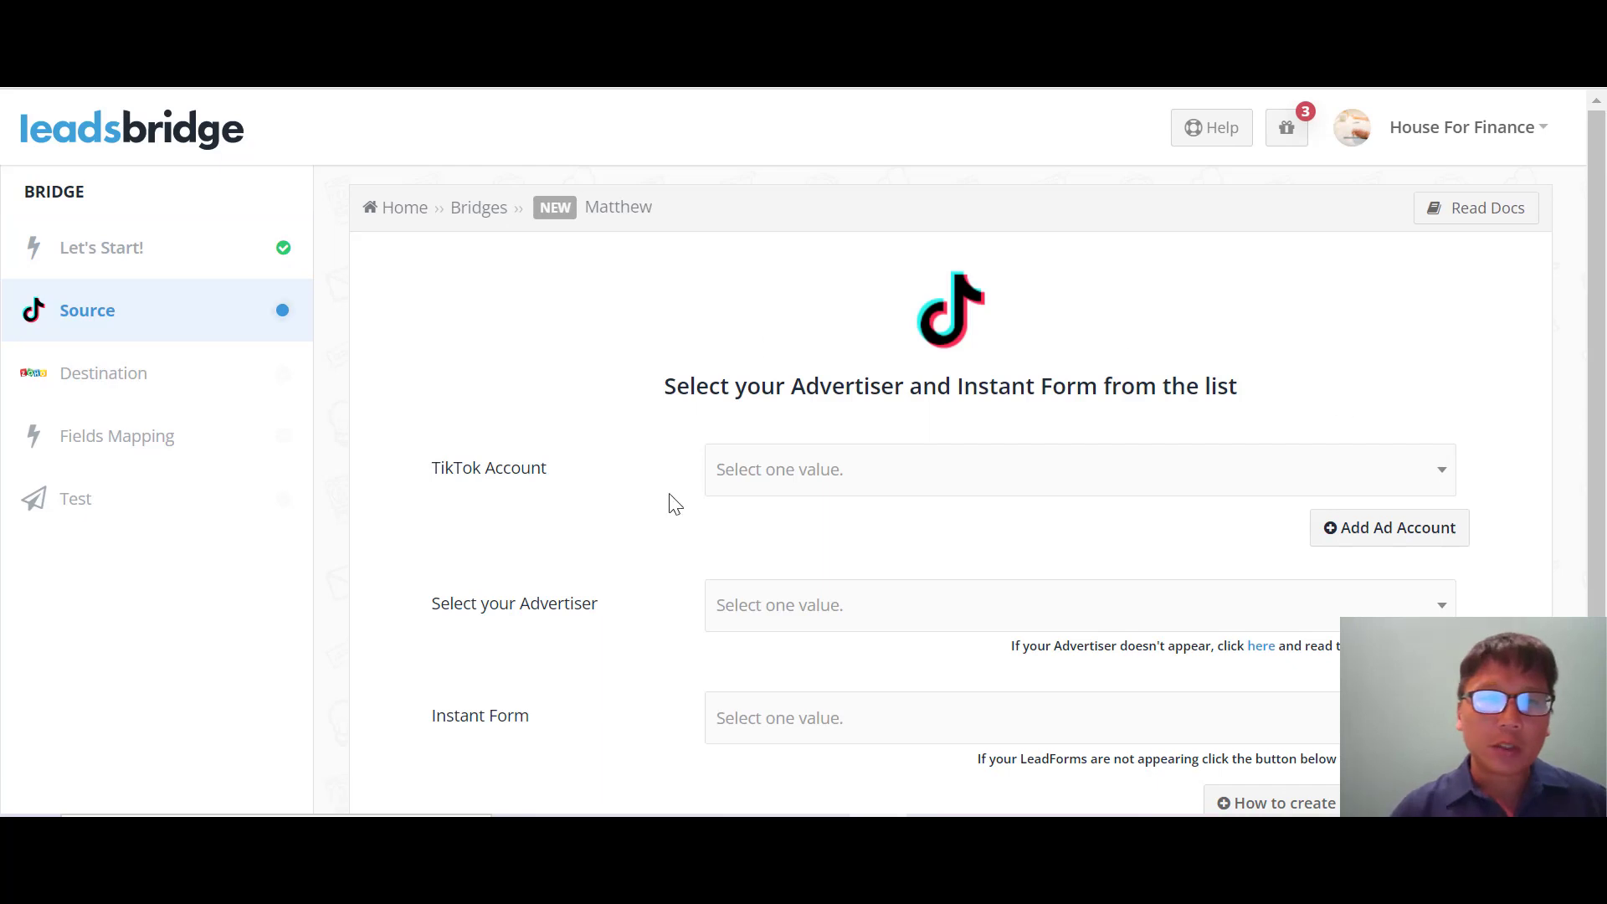
- Check the empty TikTok account list and try Add Ad Account, which errors on unfilled fields
click(847, 467)
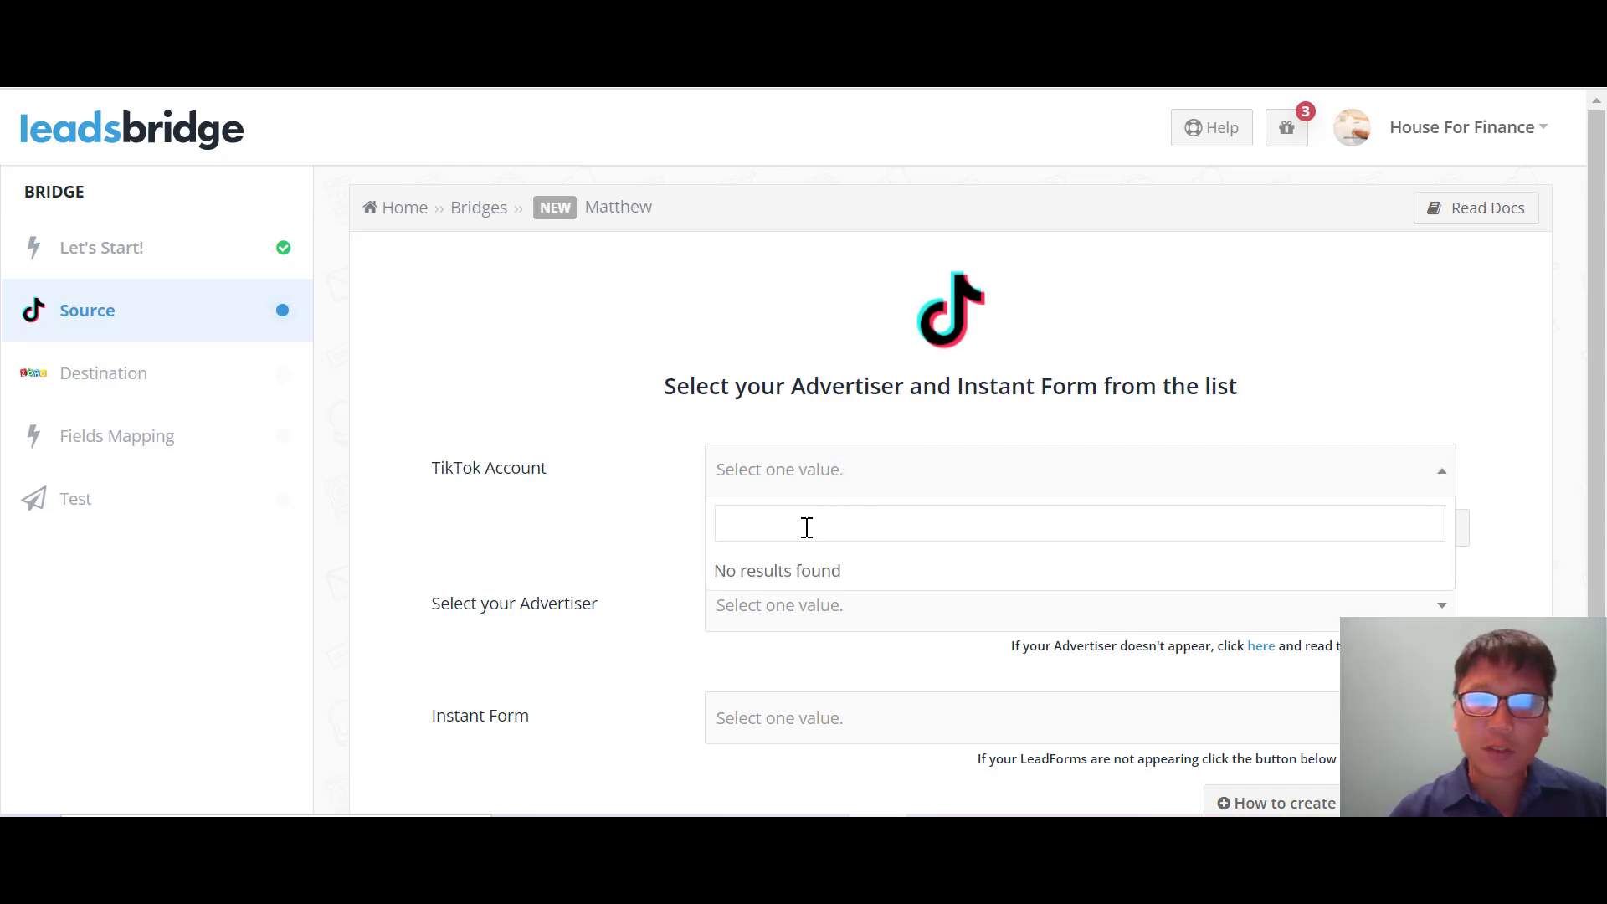
click(584, 532)
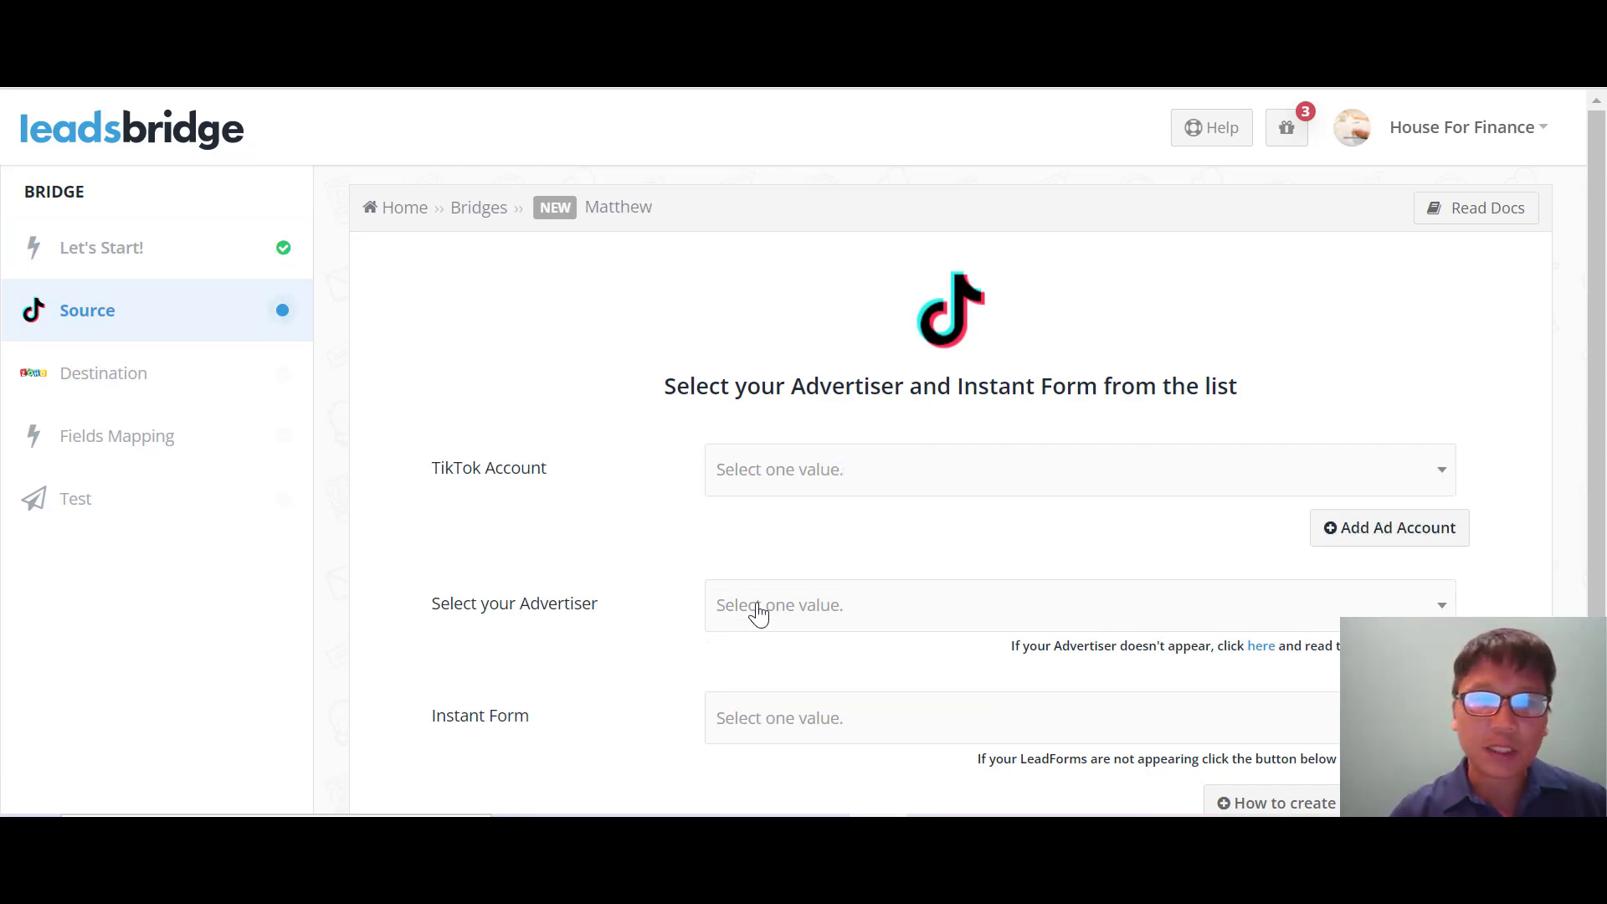
scroll(657, 606, down, 3)
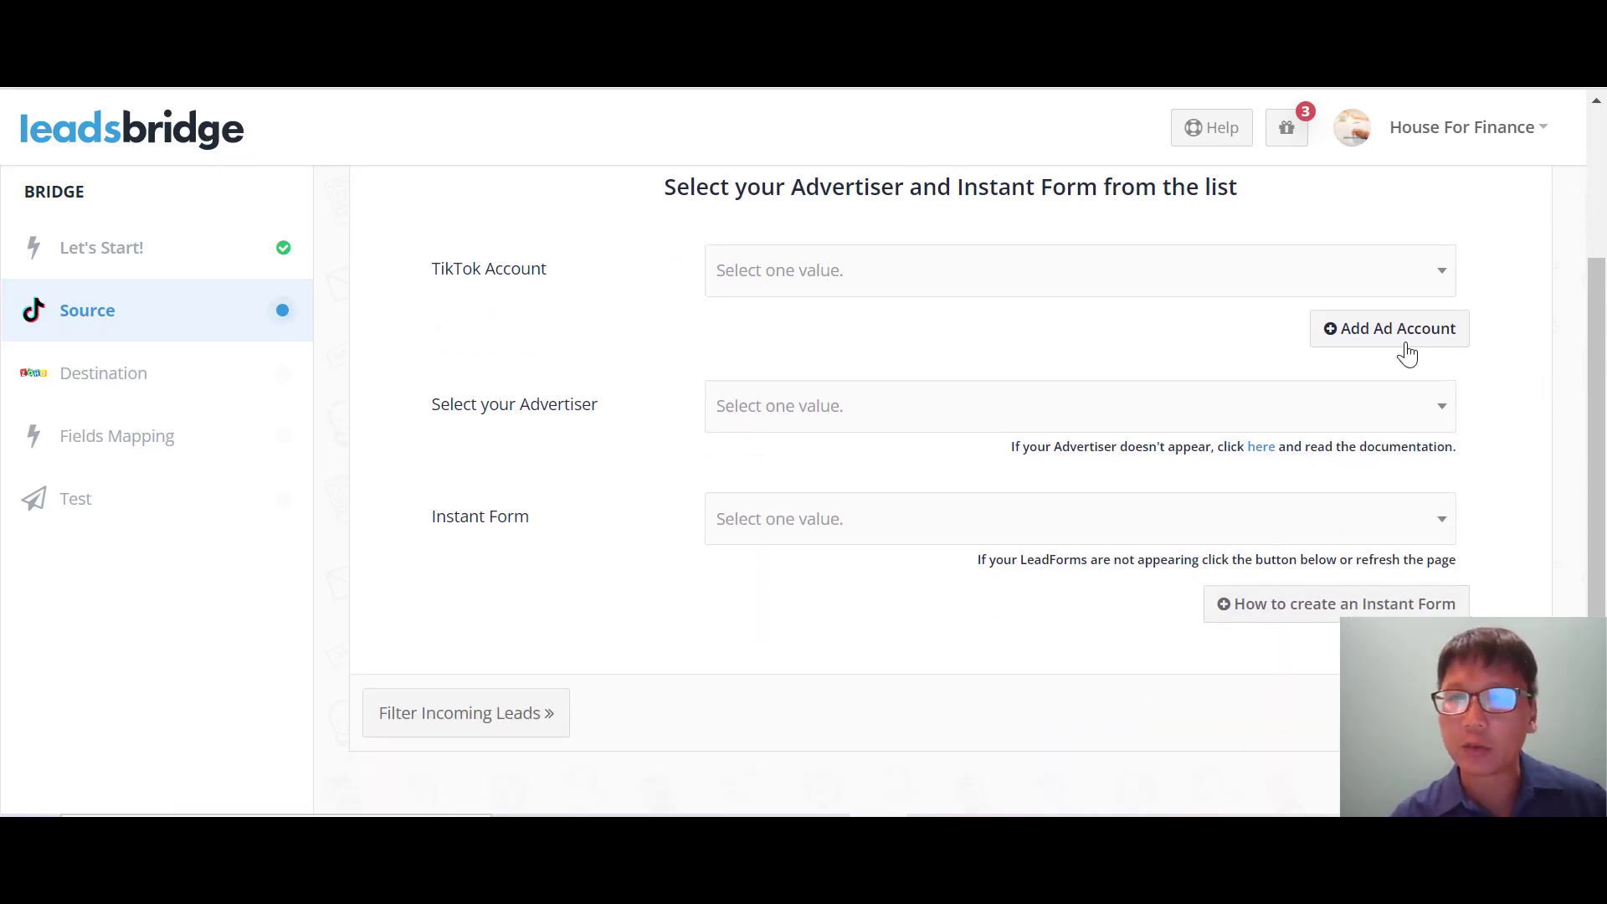
click(1389, 339)
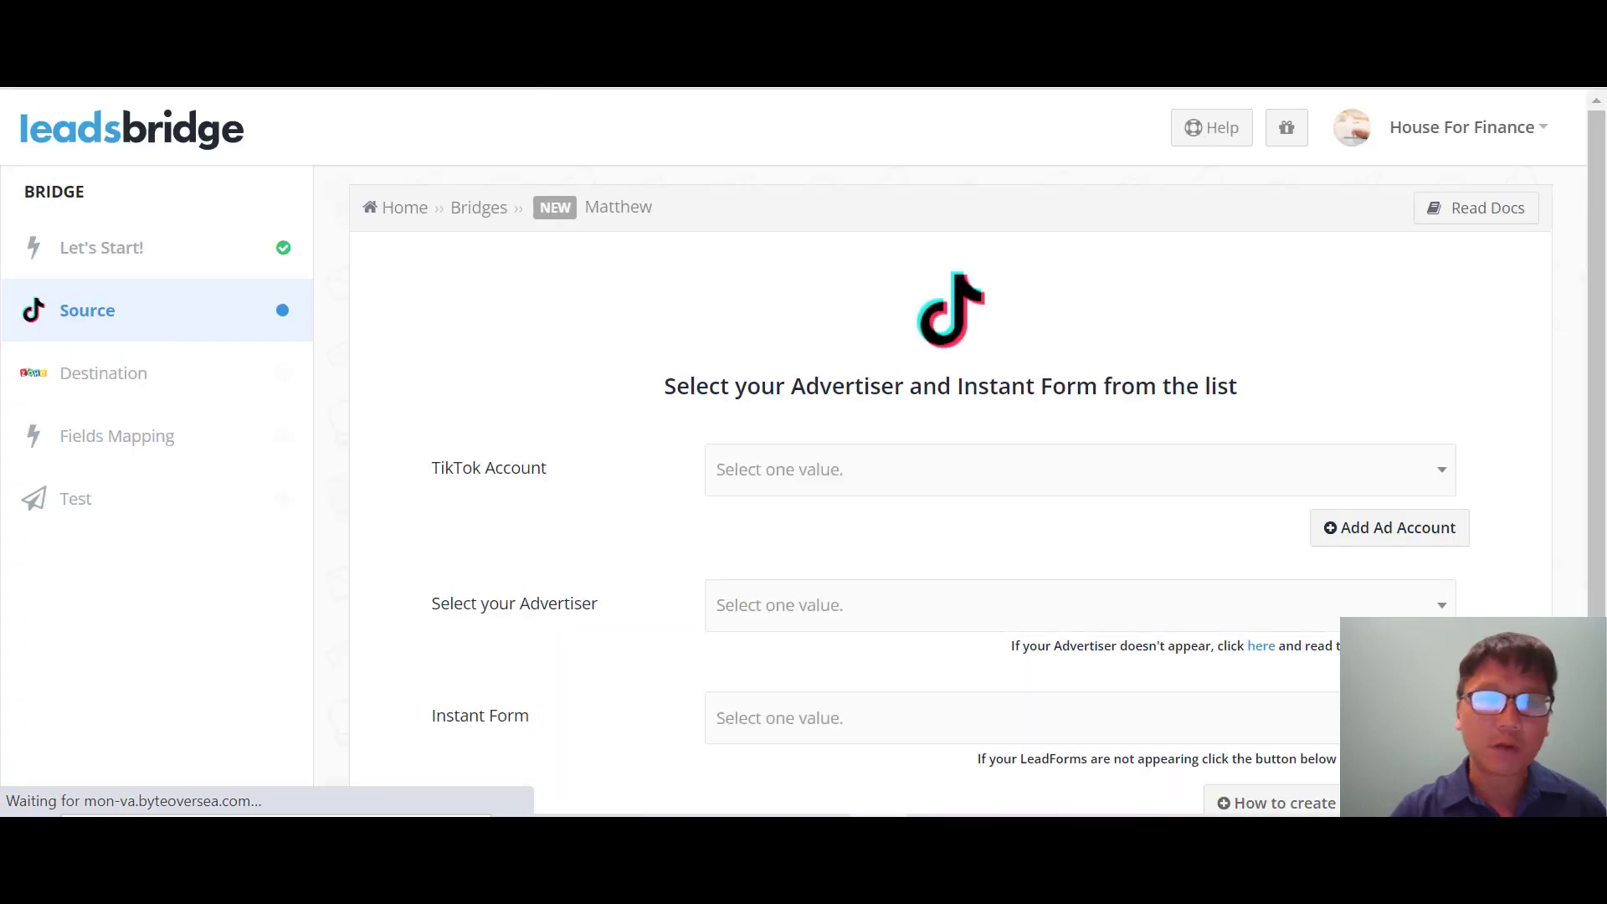
scroll(951, 490, down, 3)
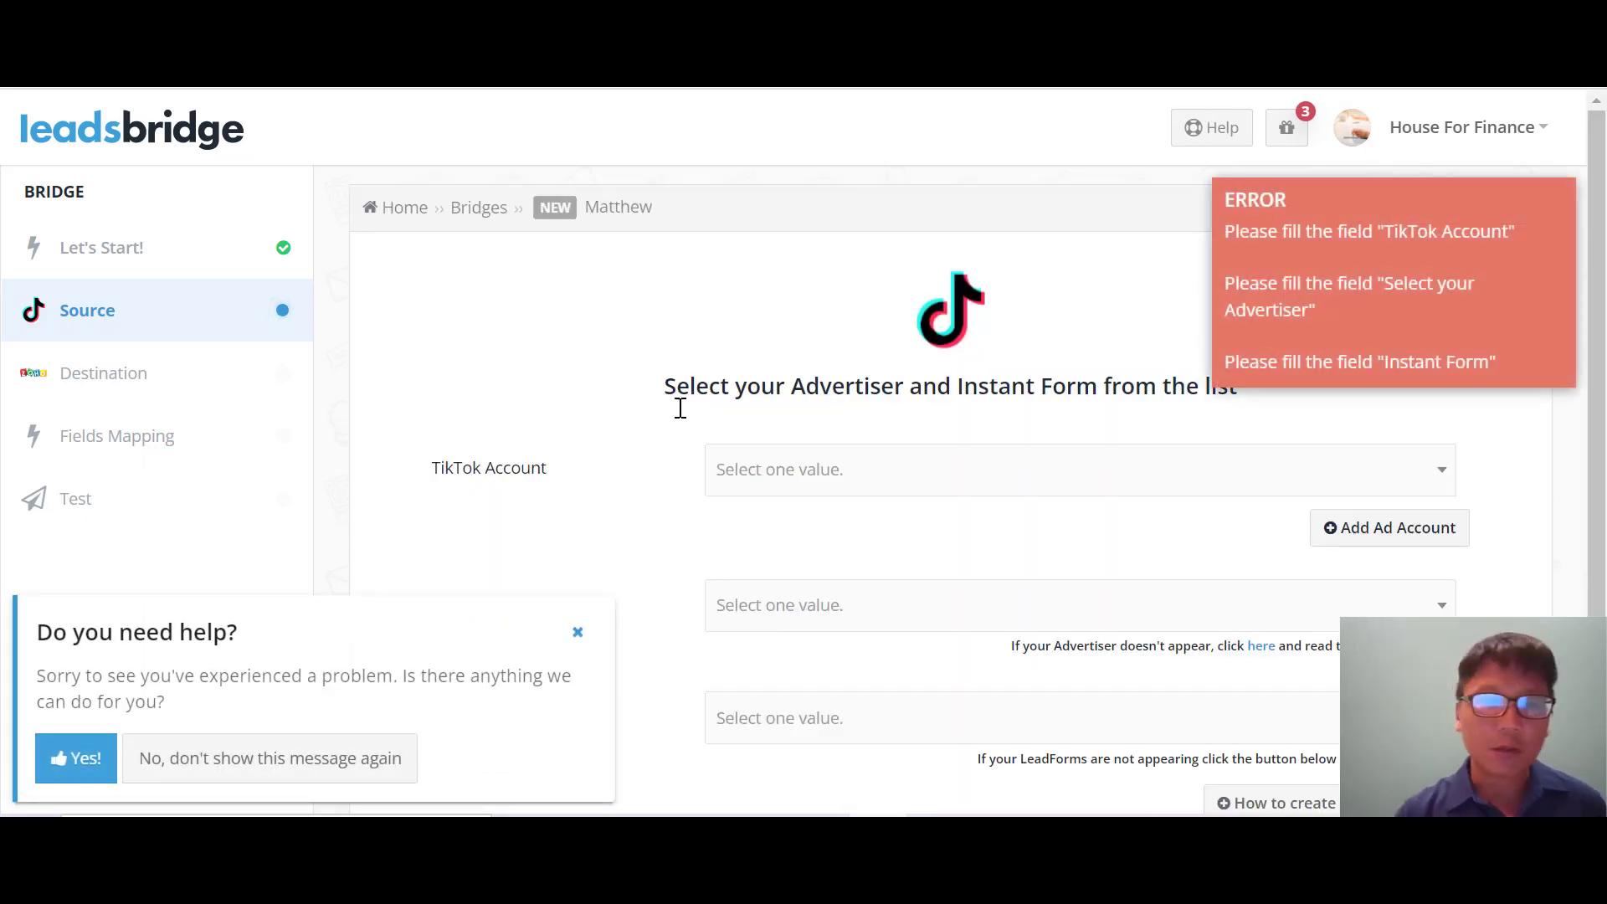
- Try to move on to Filter Incoming Leads, dismissing the help popup twice; TikTok fields stay unfilled
click(576, 634)
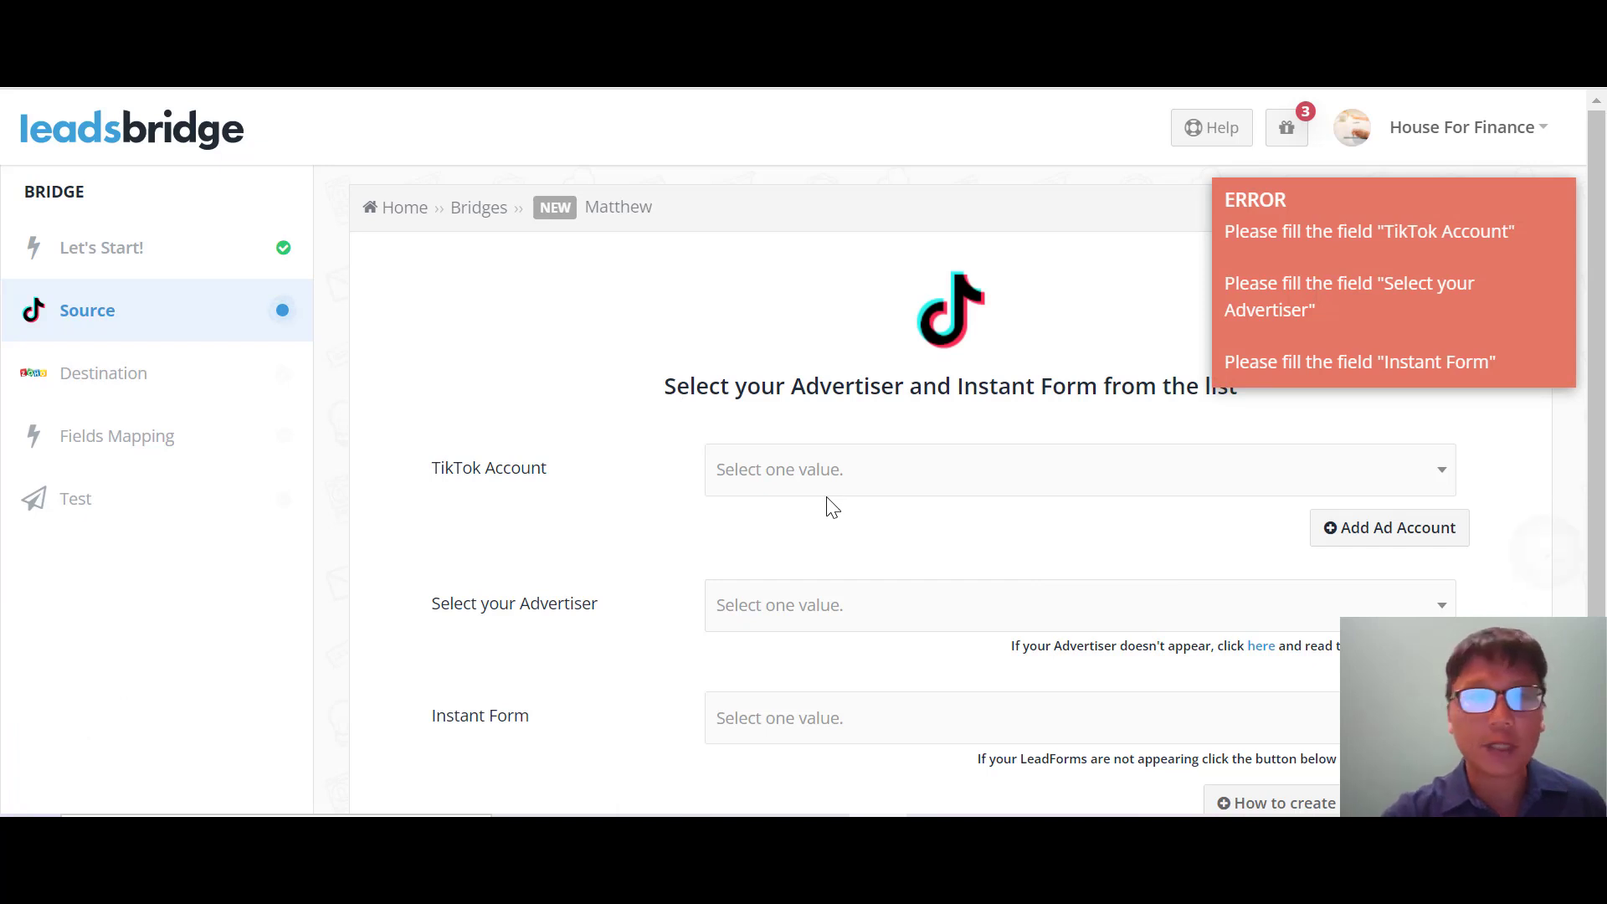
scroll(832, 506, down, 2)
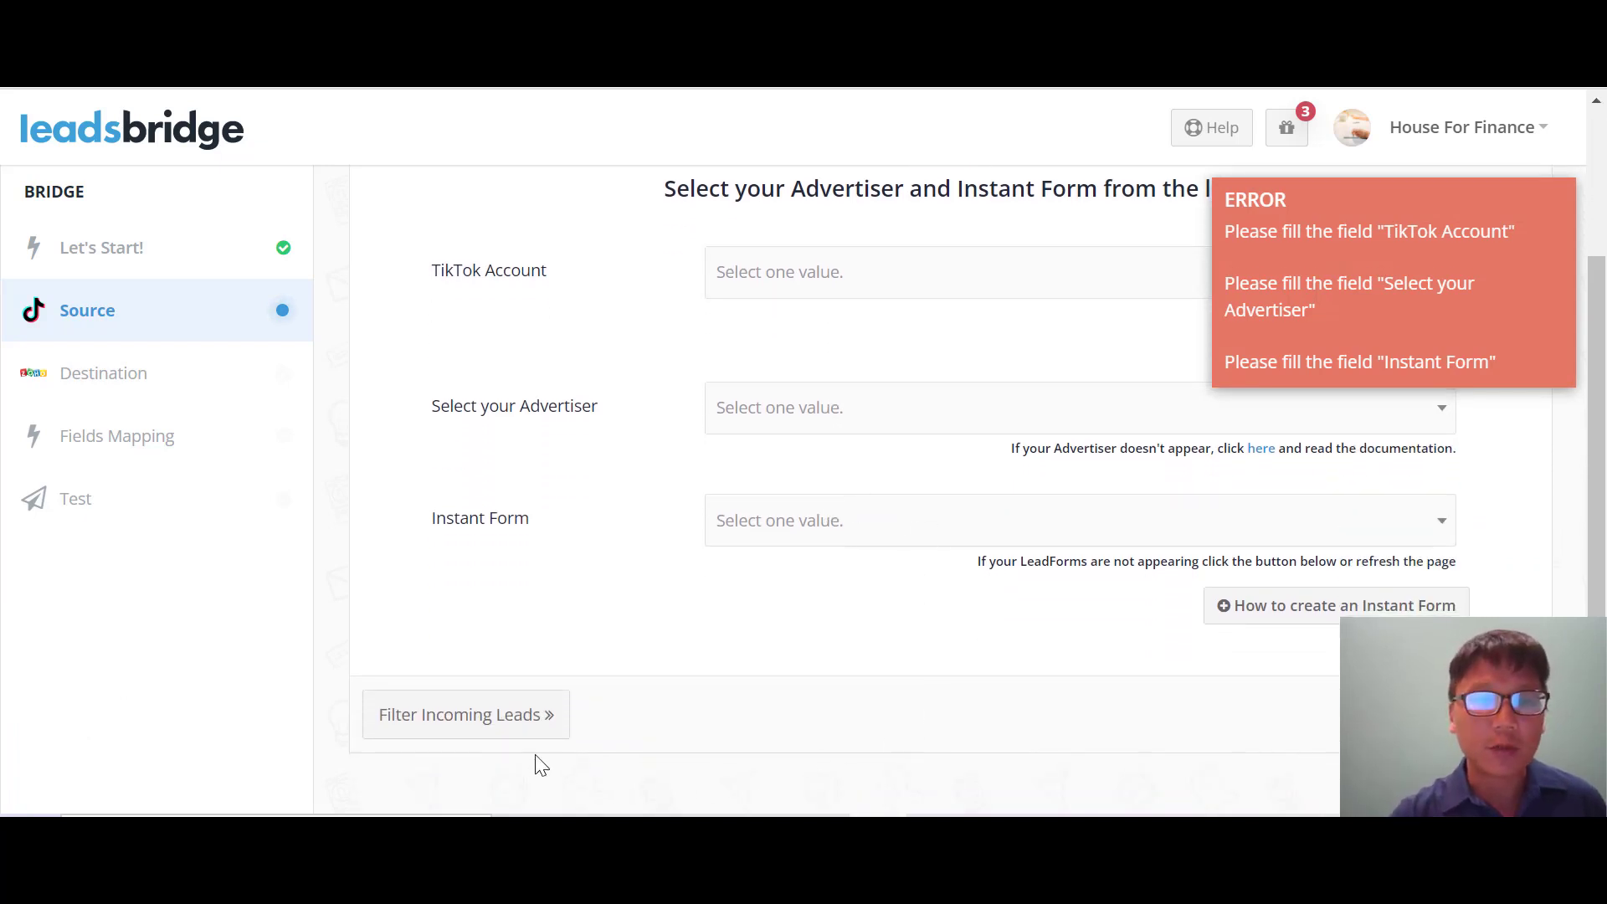
click(497, 735)
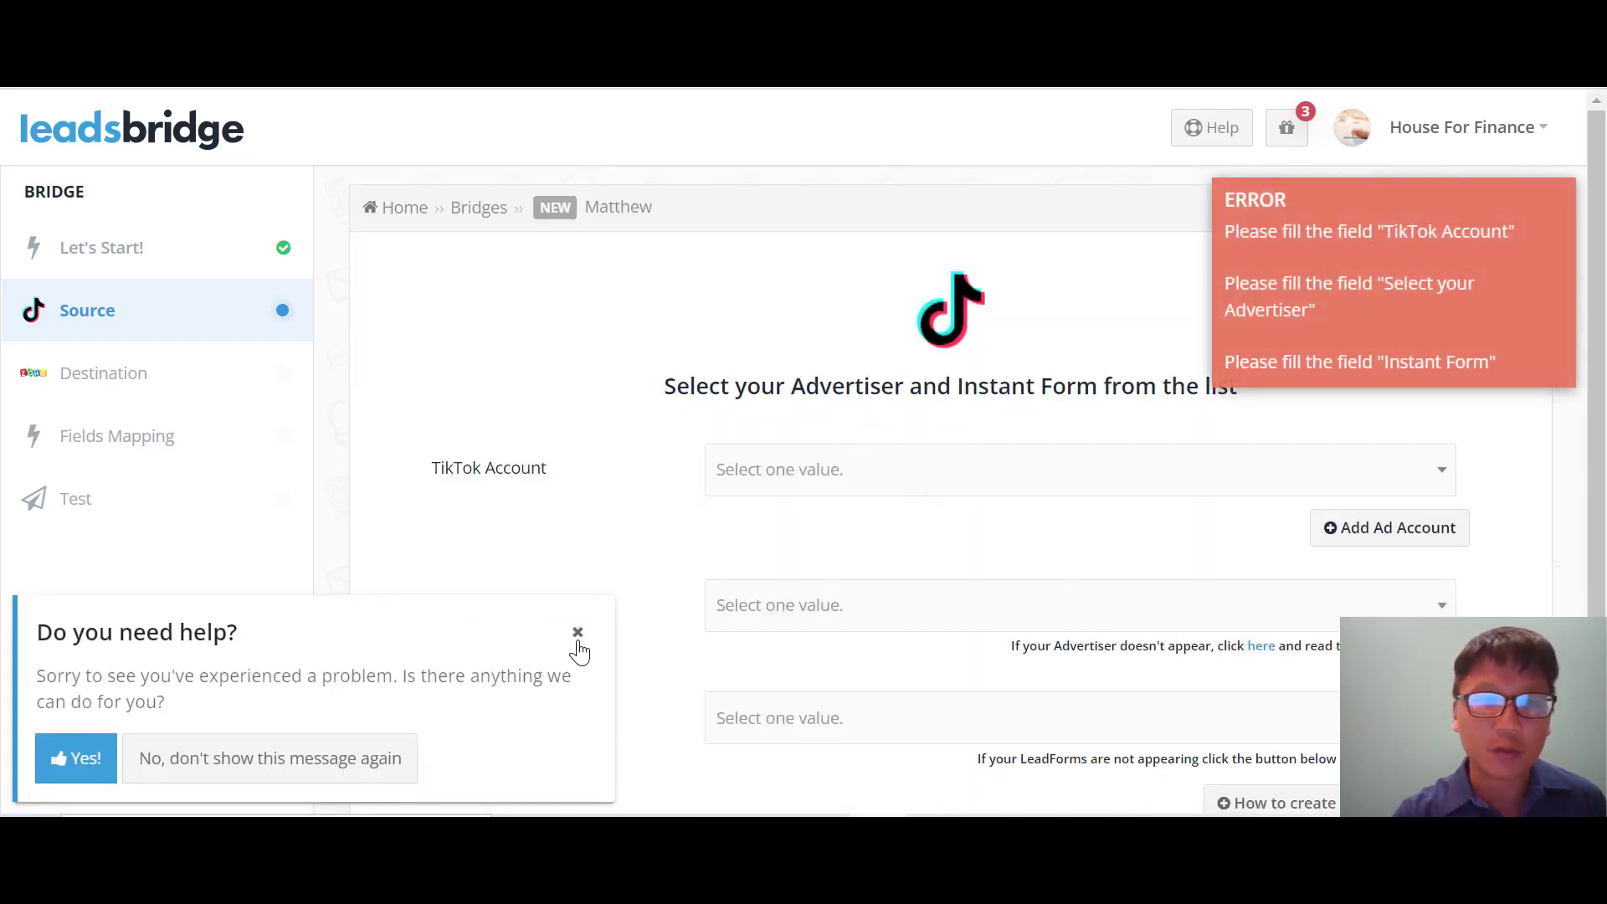
click(578, 633)
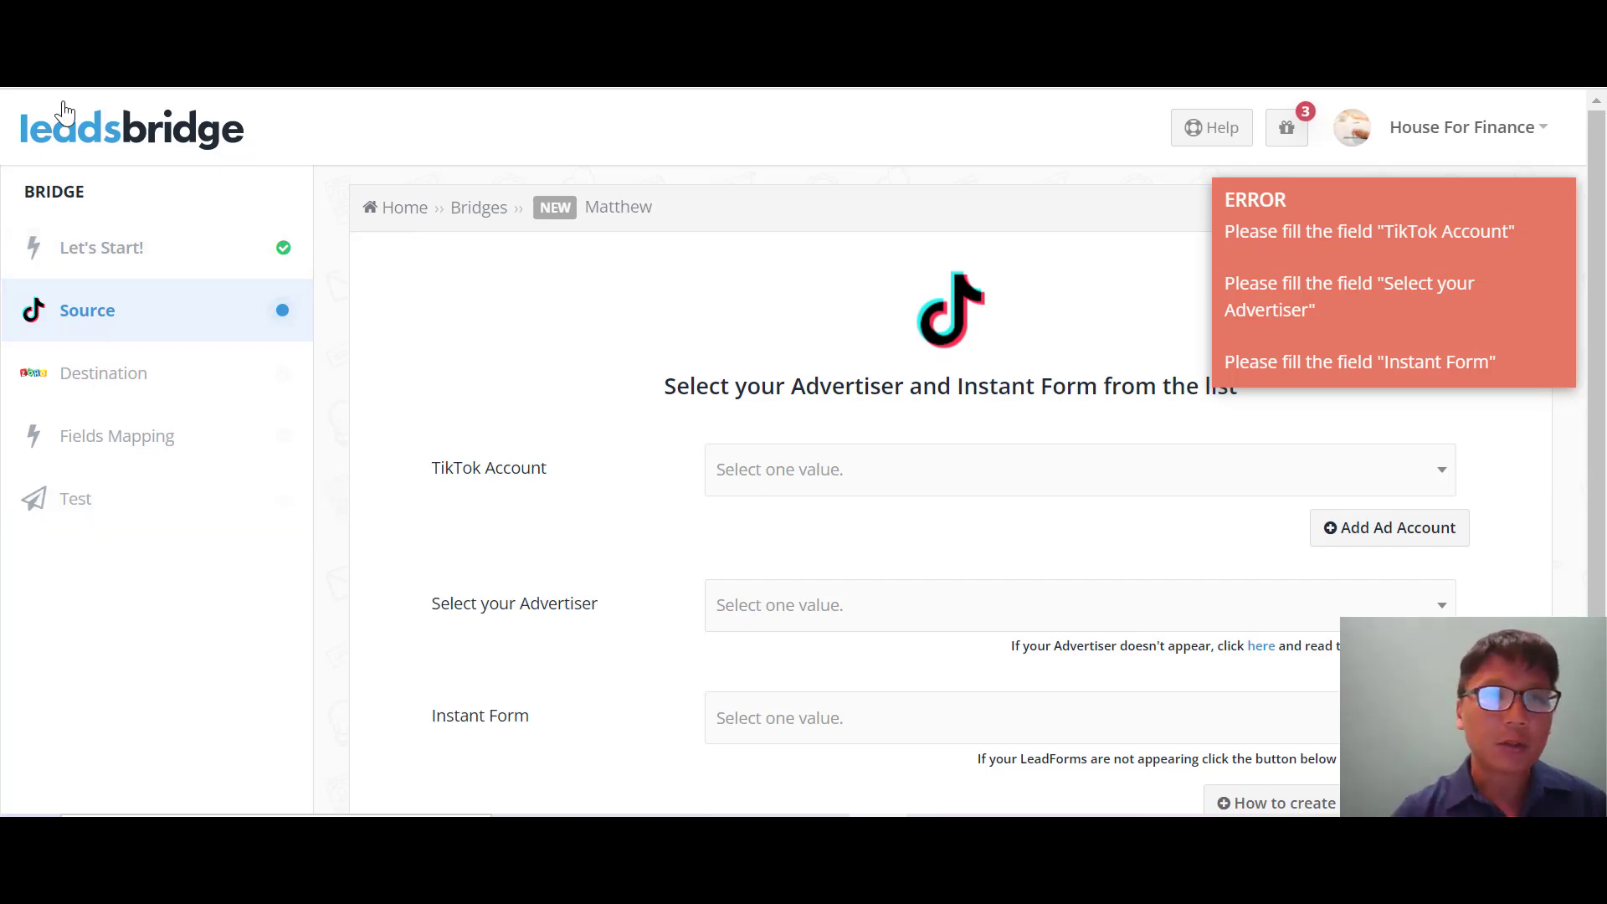
- Go back via the Dashboard to the Bridges list, now showing the inactive Matthew TikTok-to-Zoho bridge
click(84, 138)
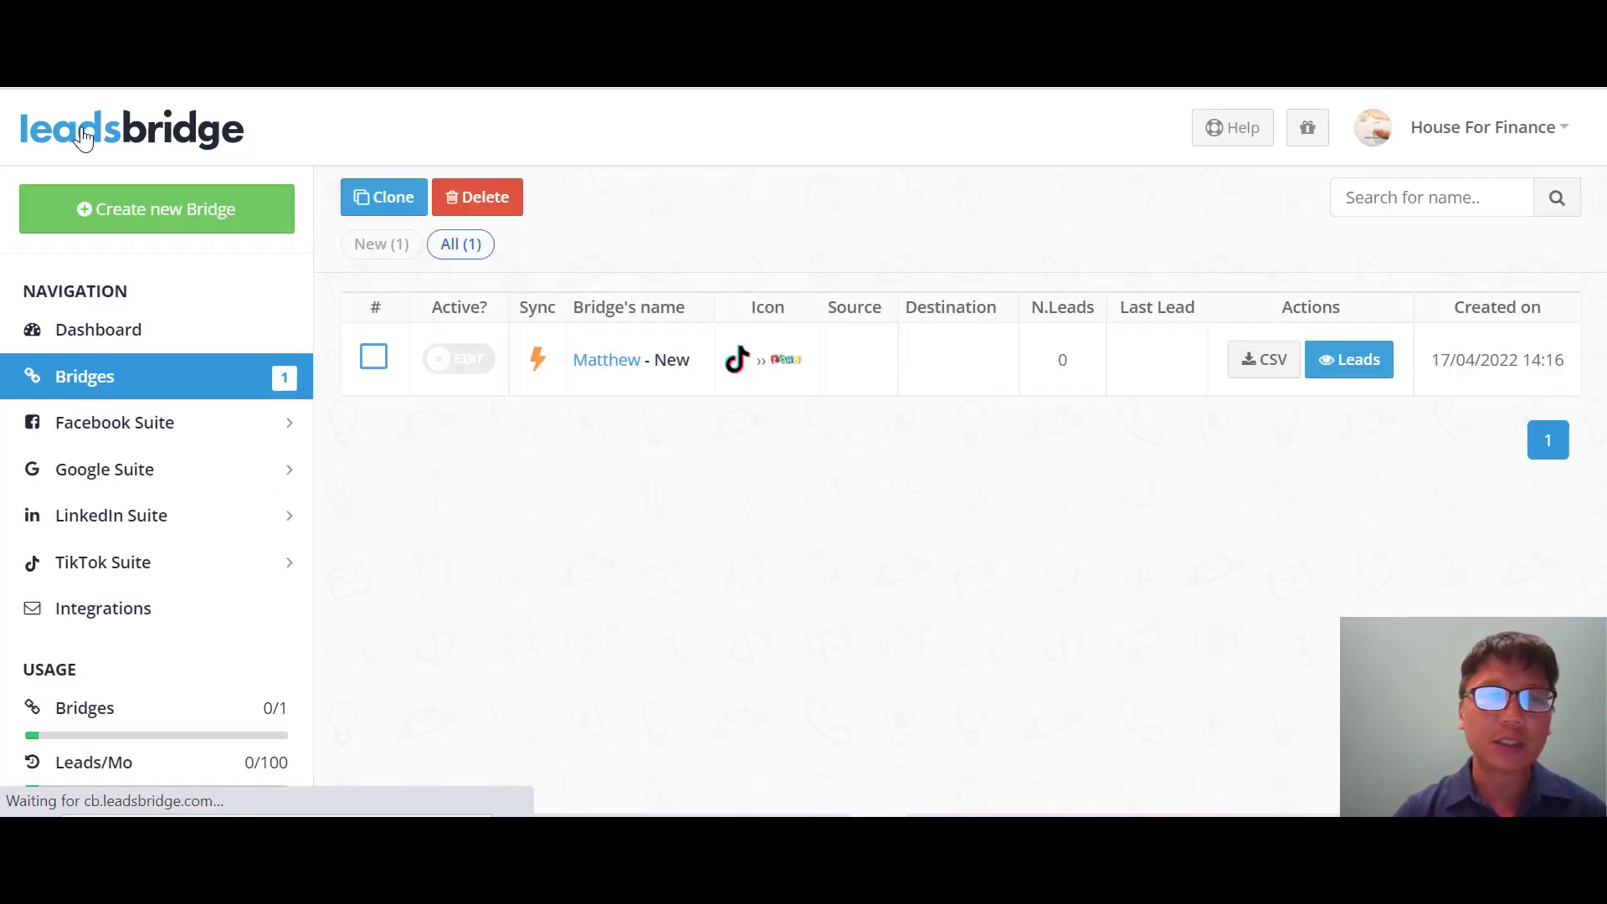
click(153, 334)
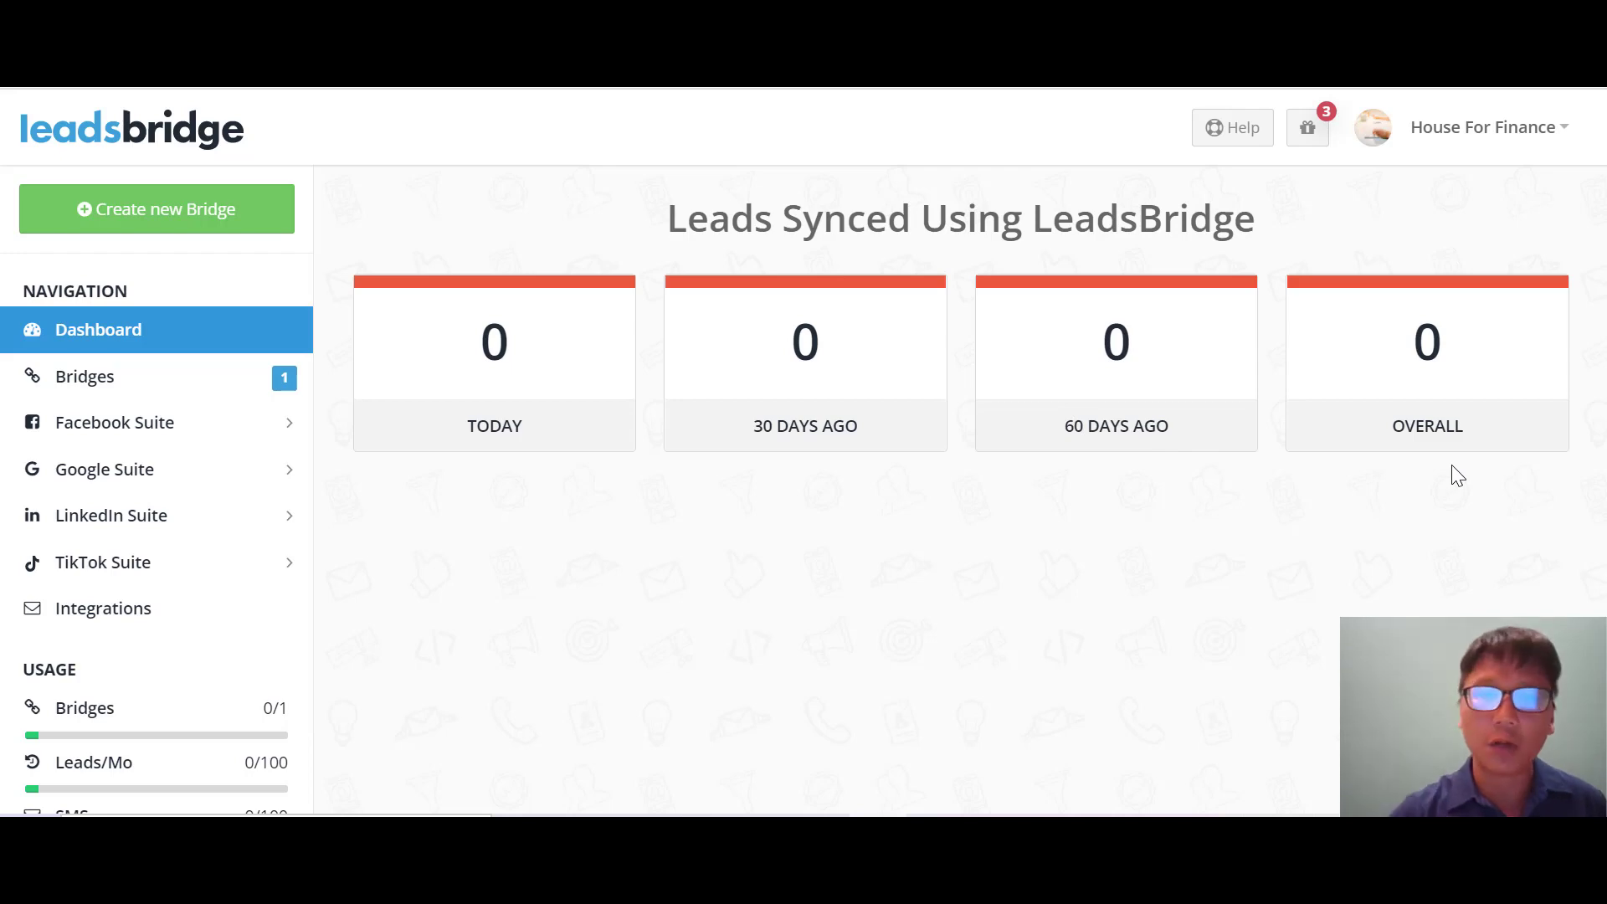
click(134, 391)
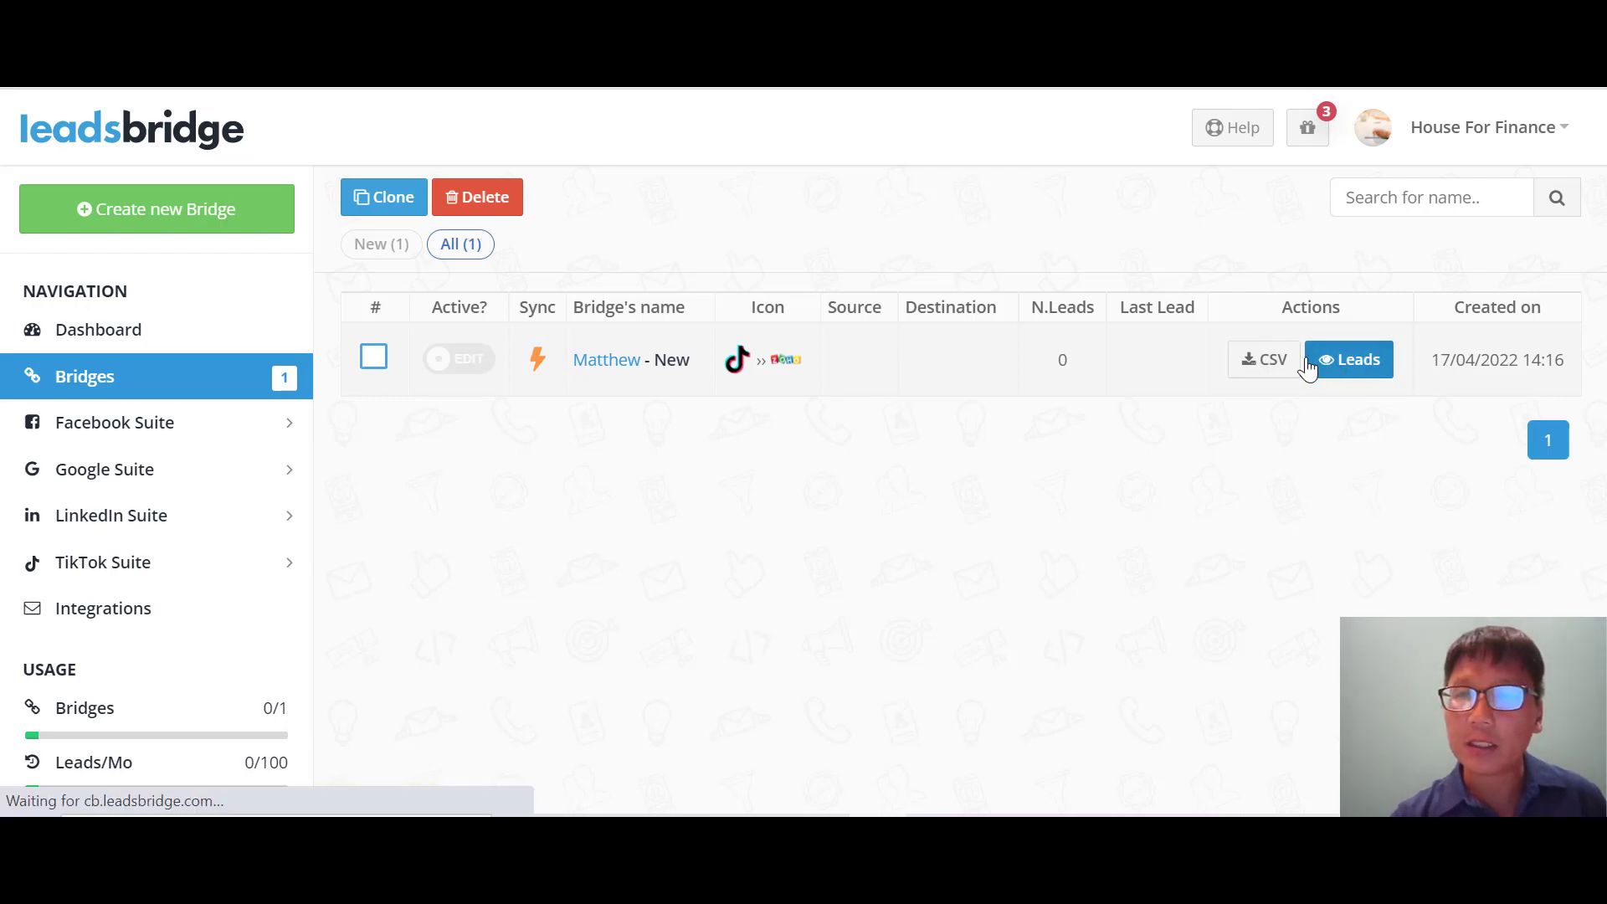
- Export the Matthew bridge's leads as a CSV file, check the download, and select the bridge's row
click(1281, 368)
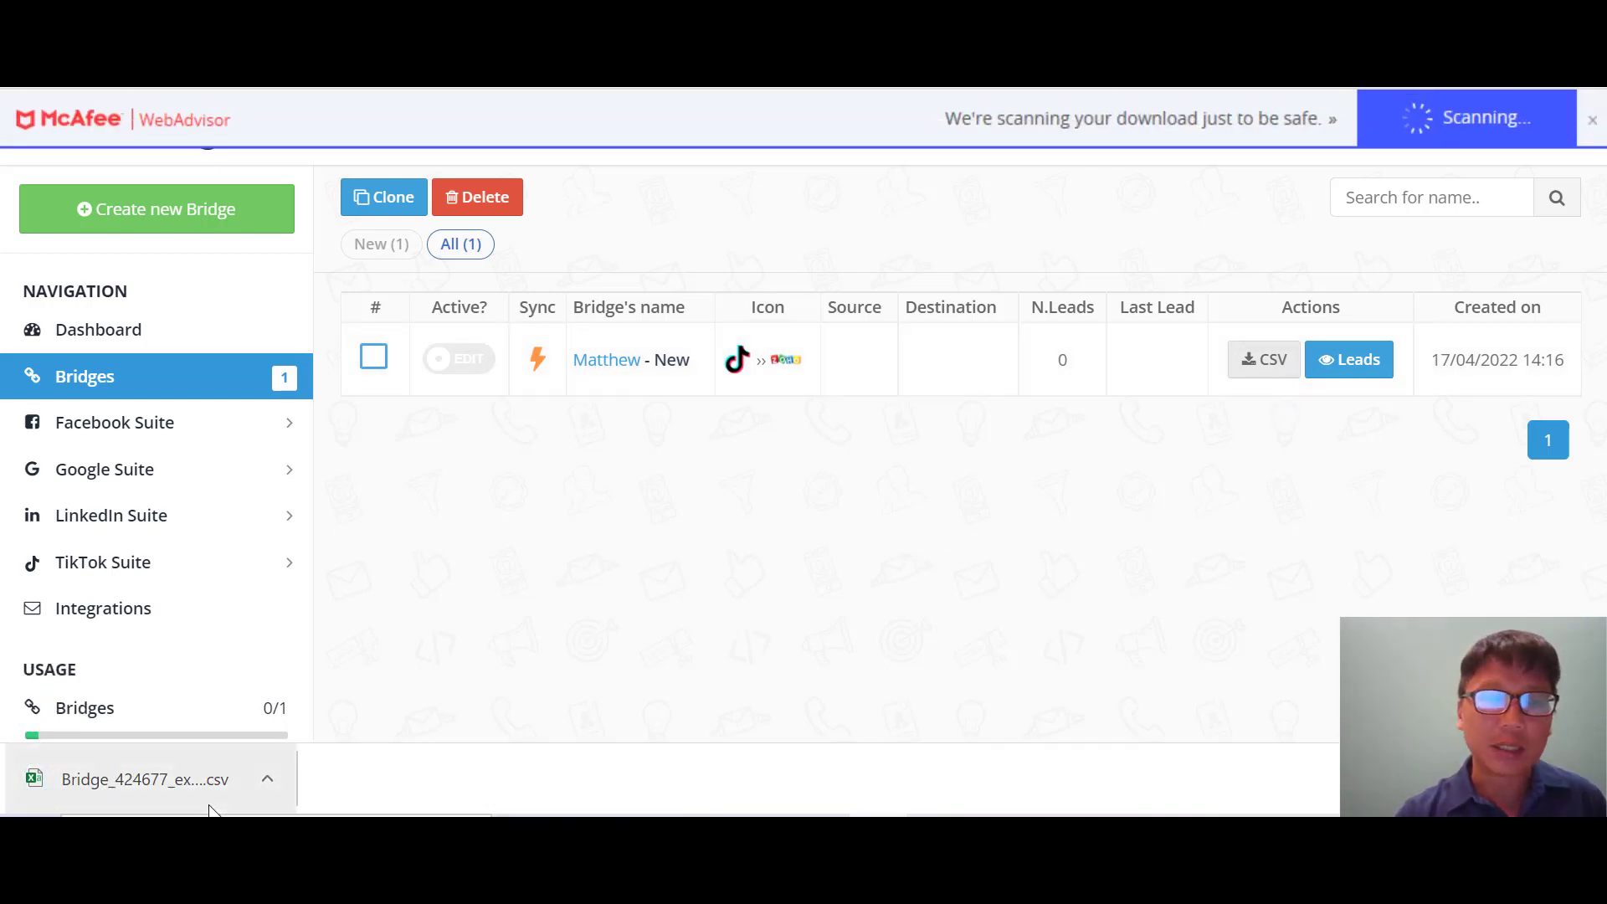
click(268, 778)
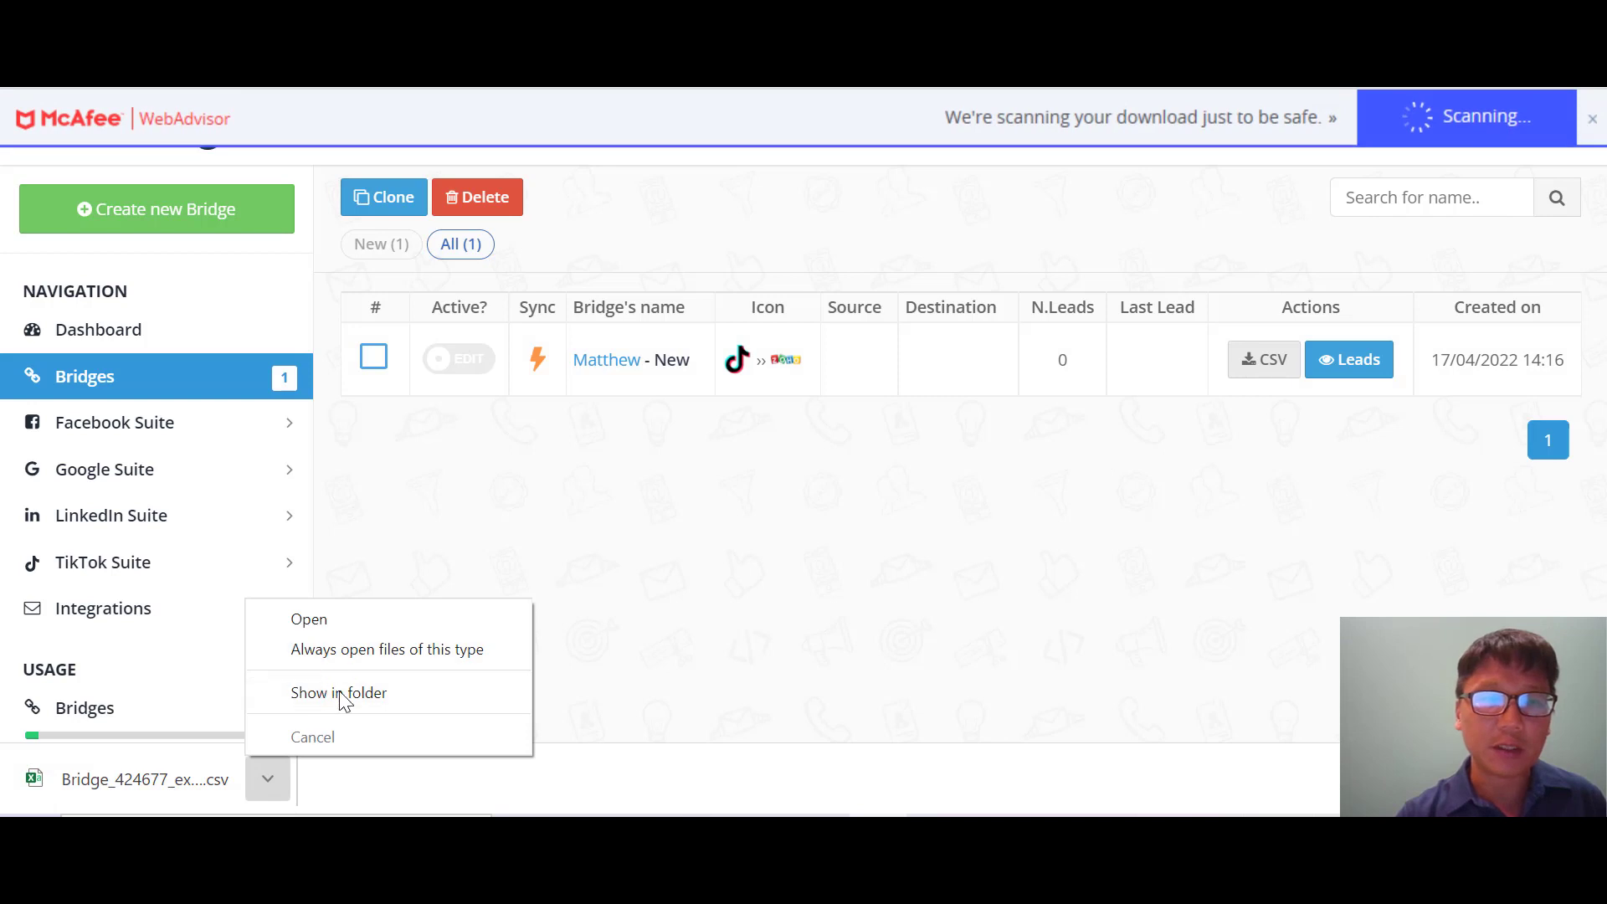
click(626, 523)
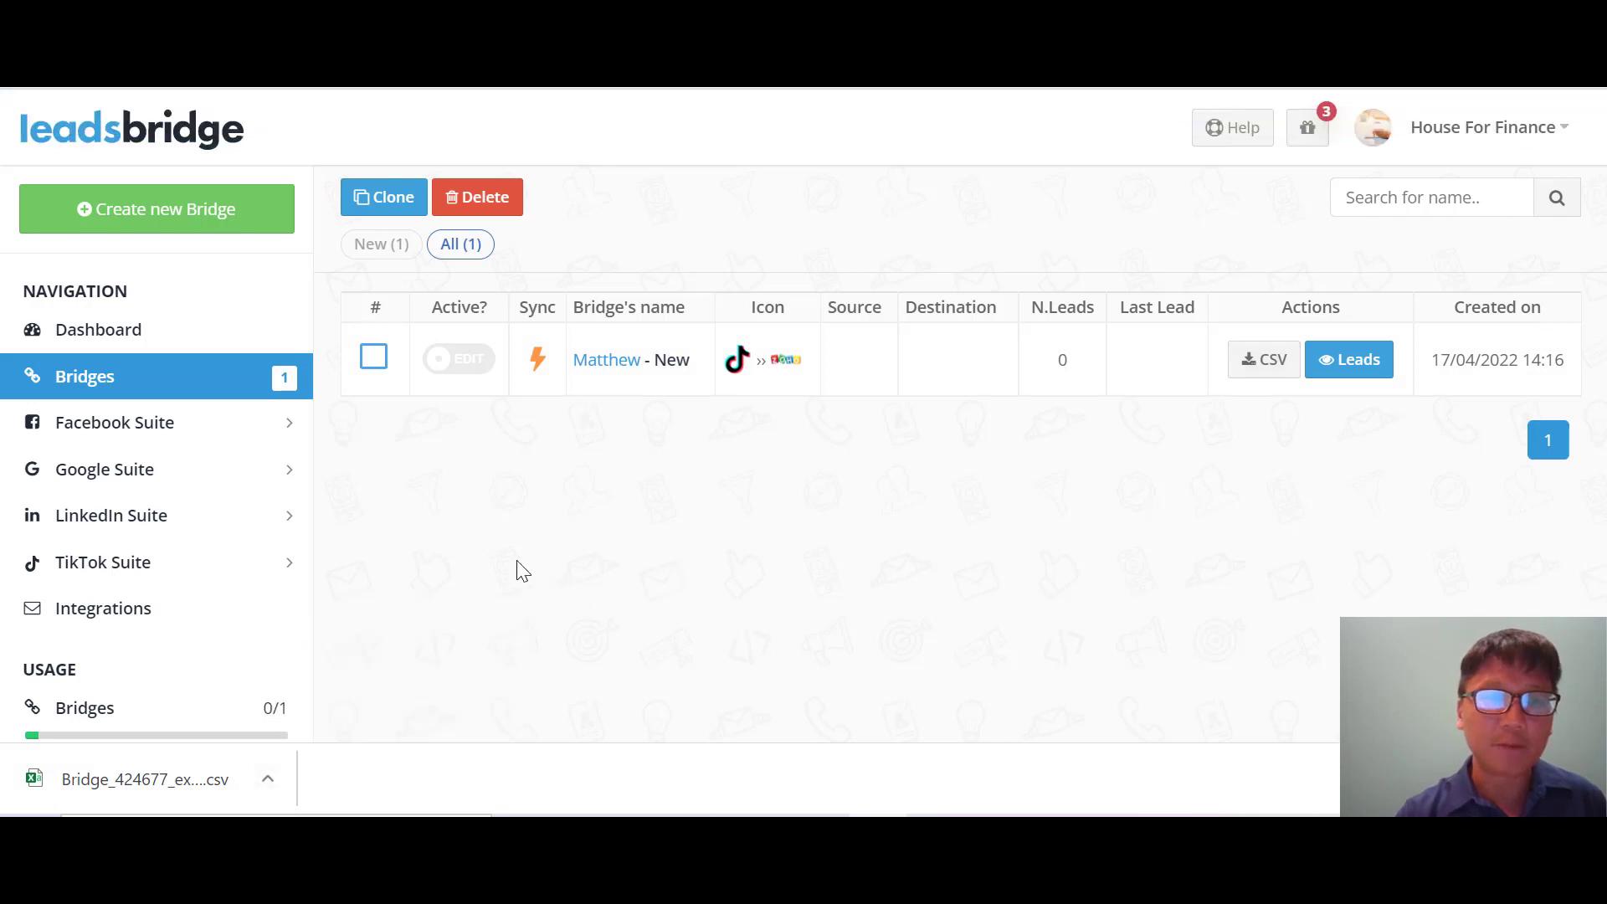
click(387, 357)
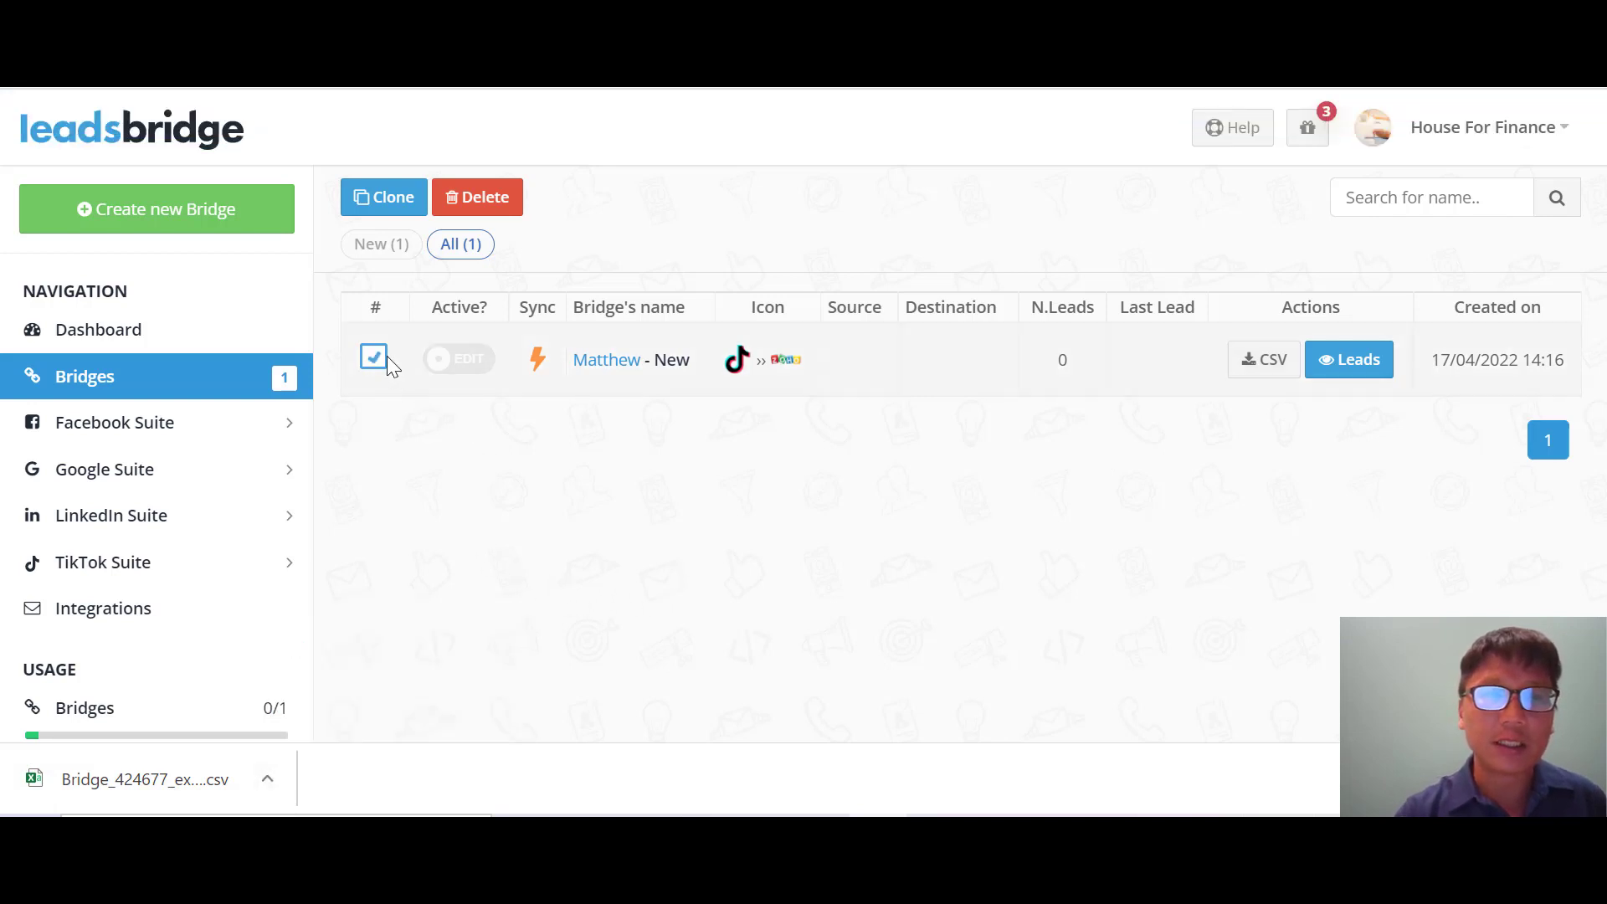
- Duplicate the Matthew bridge, dismiss the help offer, and return to the Bridges list
click(405, 211)
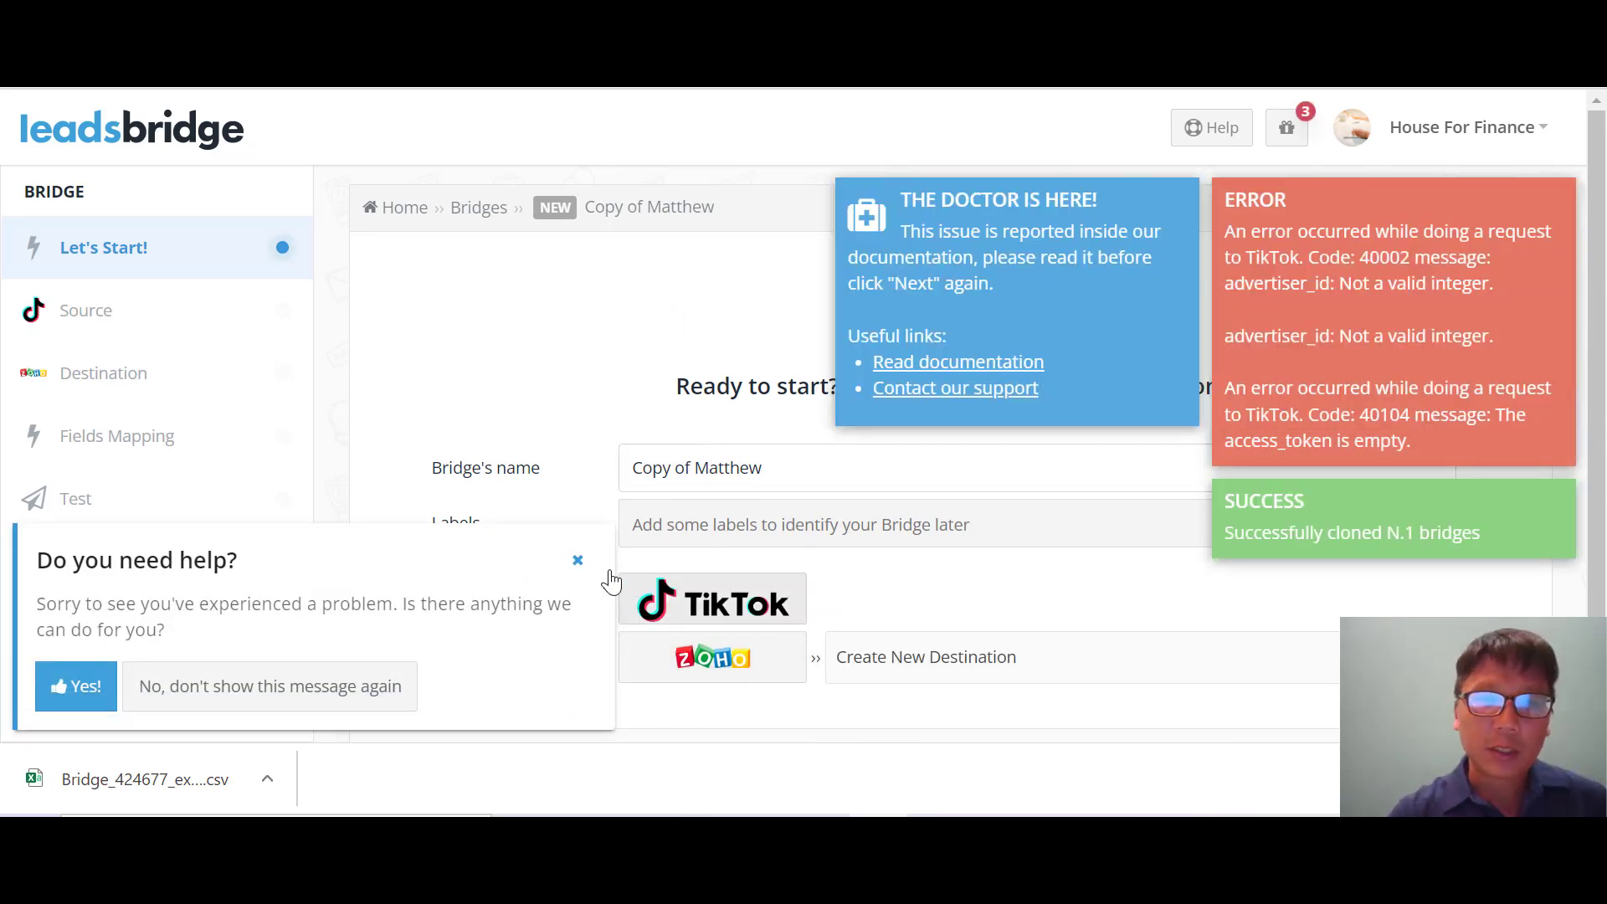
click(577, 560)
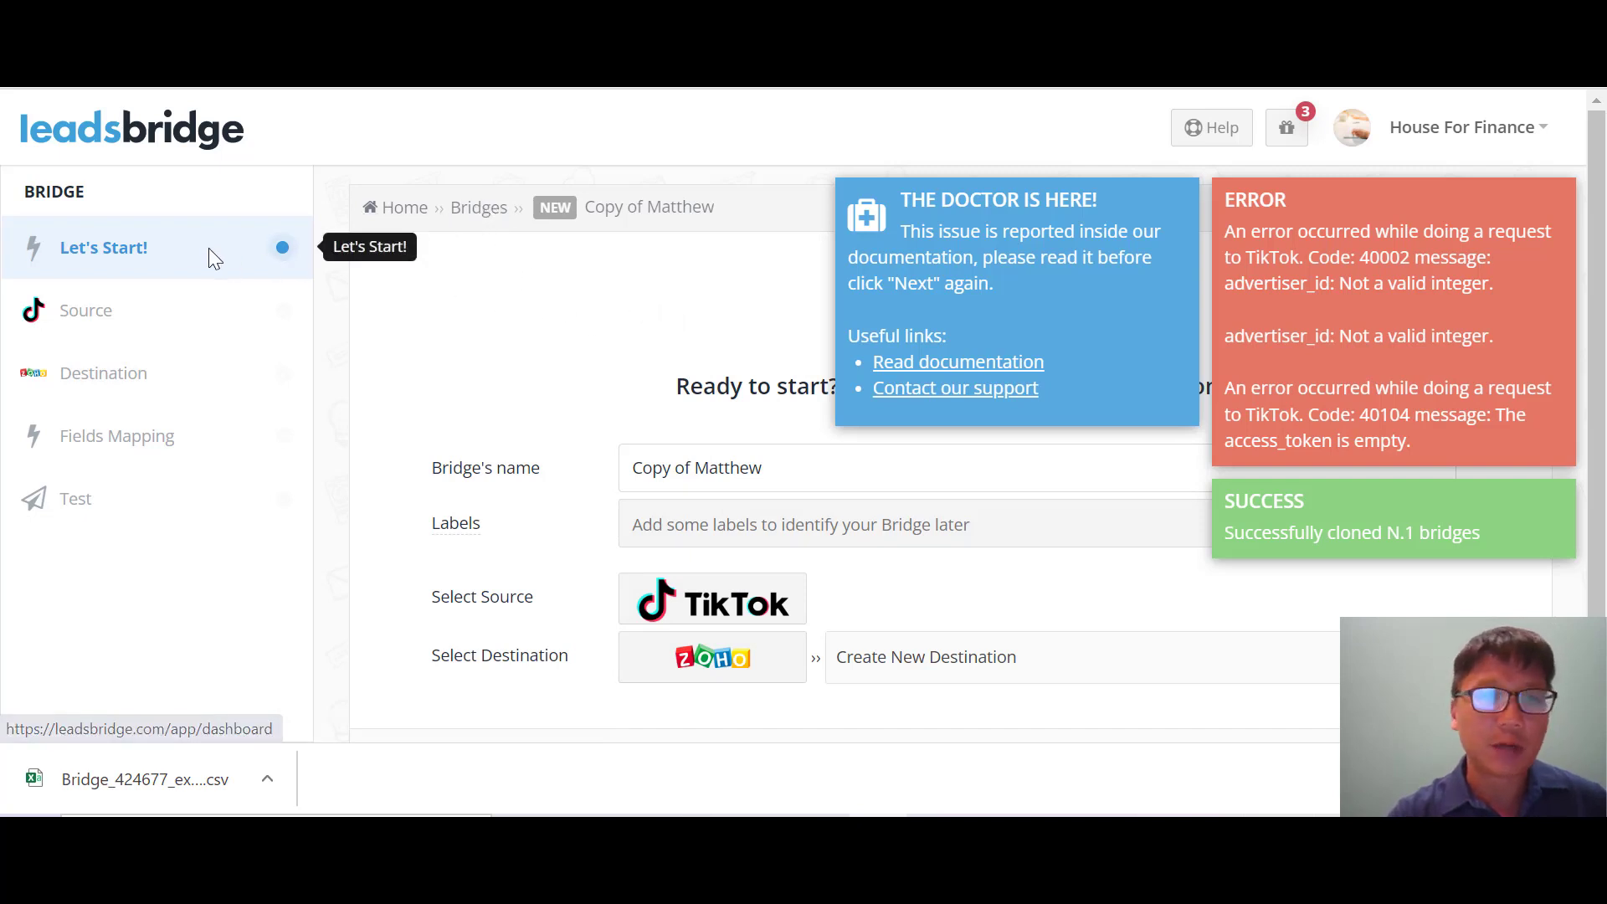
click(119, 145)
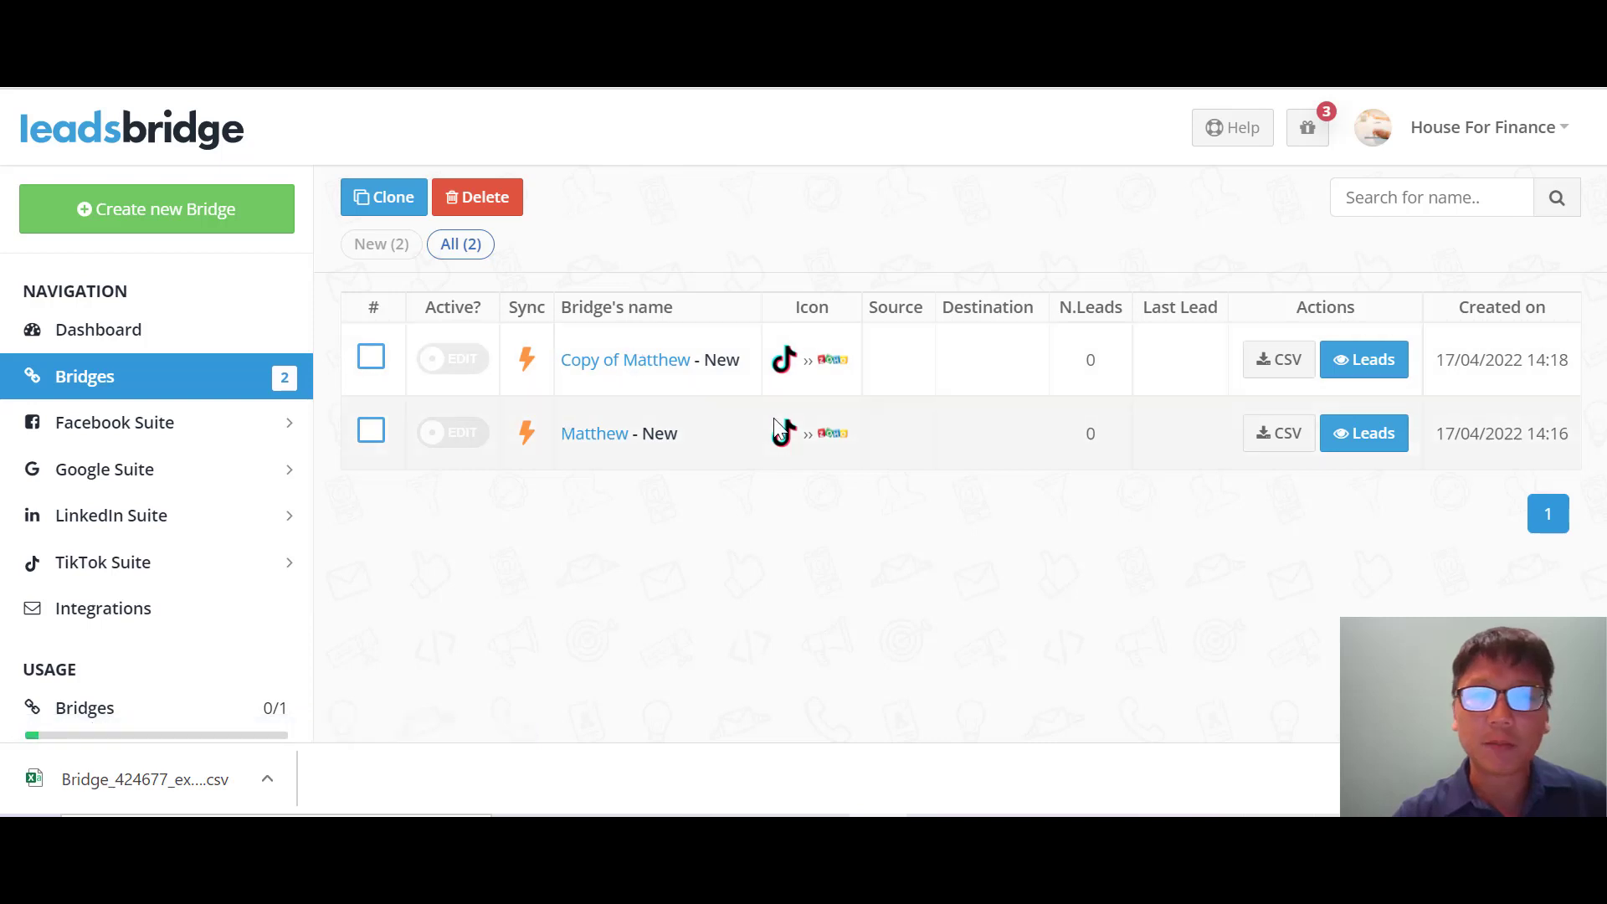
- Delete the Copy of Matthew bridge and confirm the deletion
click(371, 359)
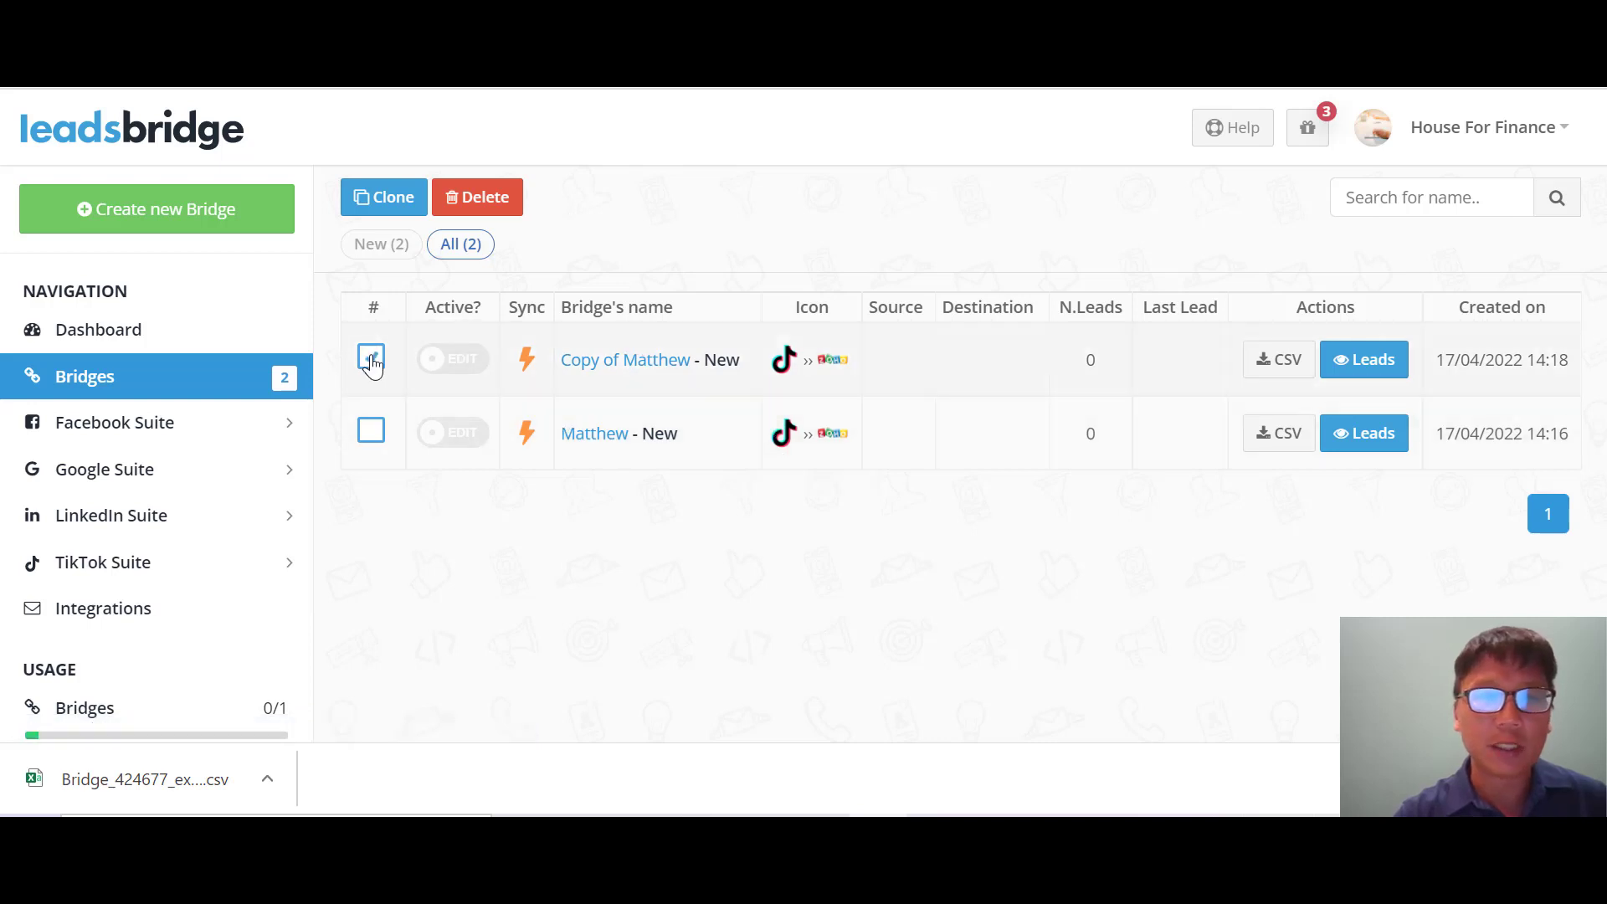
click(473, 197)
click(975, 484)
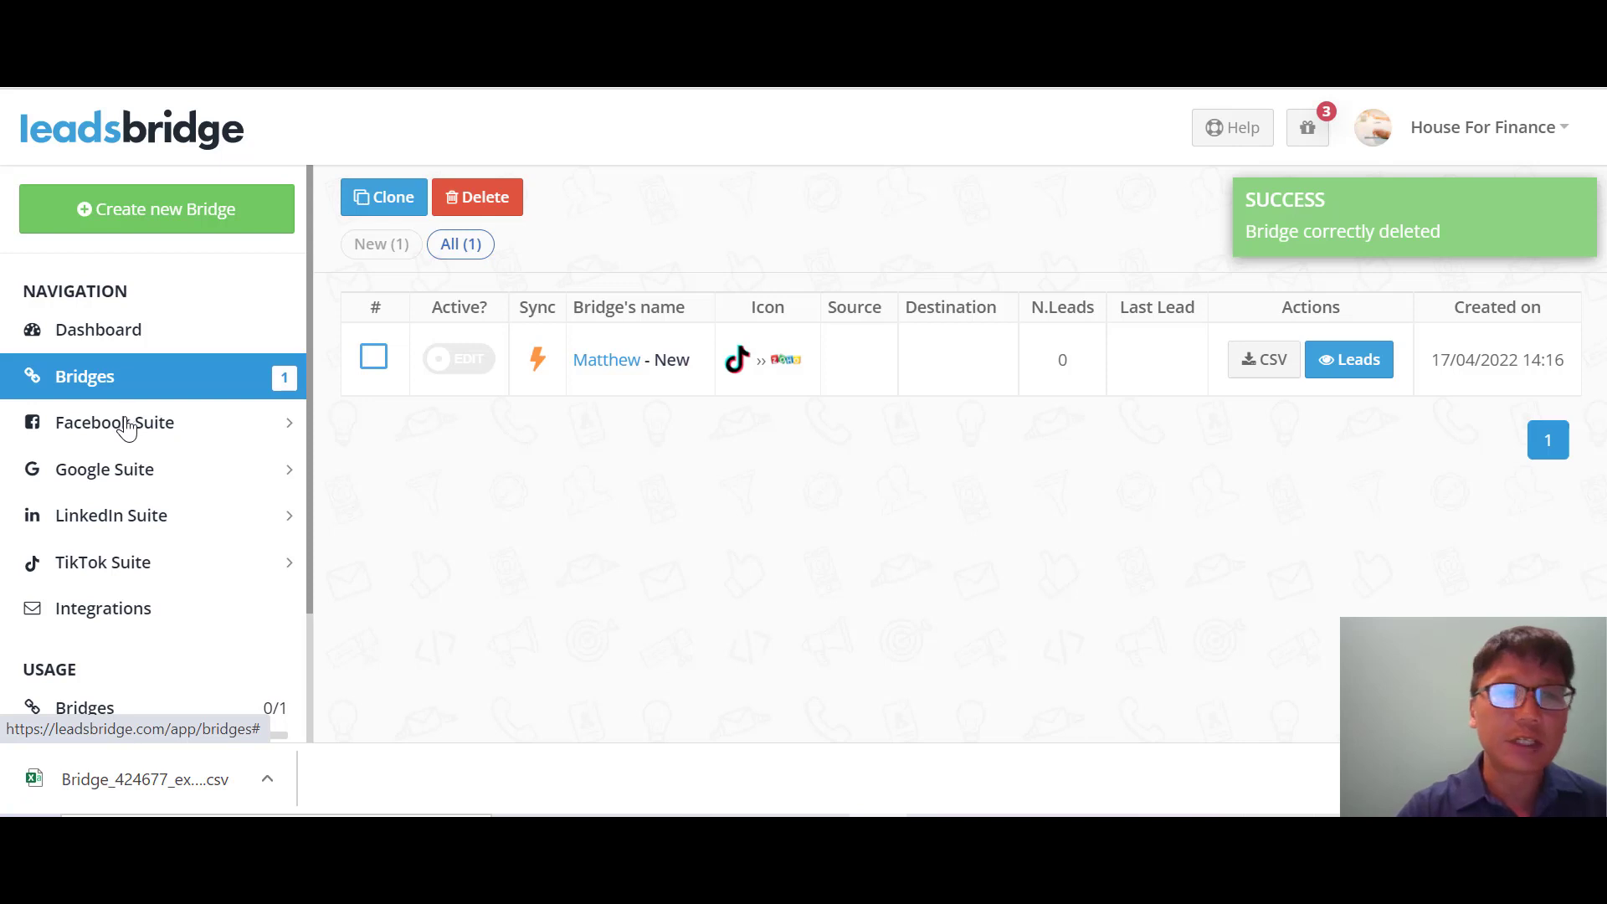
- Look through the Facebook, Google, LinkedIn and TikTok Suite sections, then go to Integrations
click(126, 425)
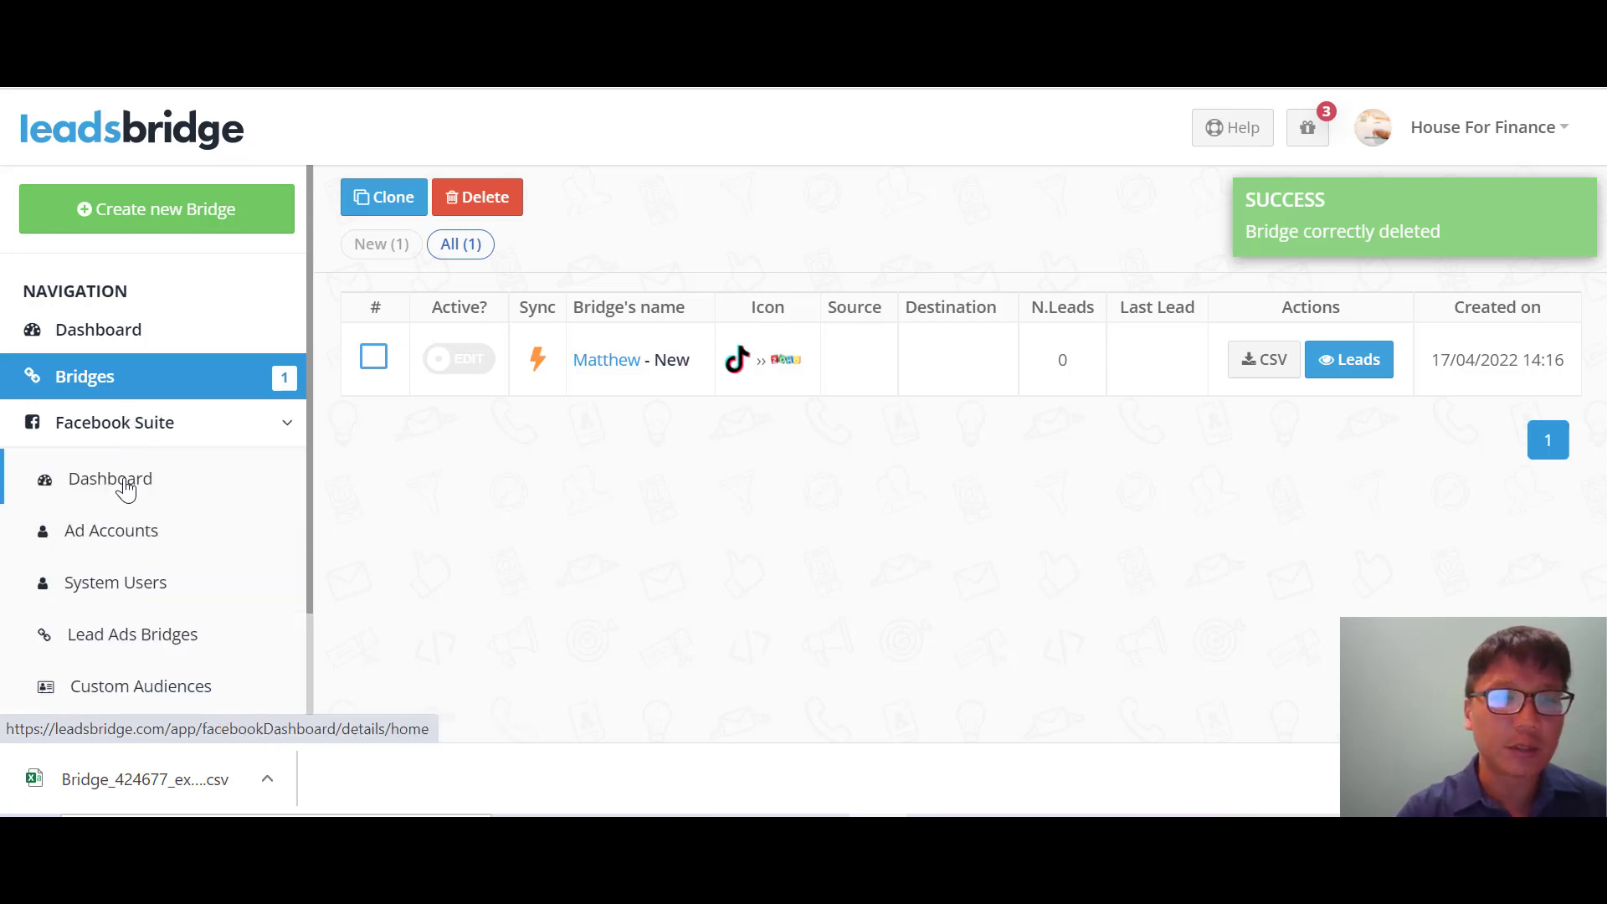
click(150, 581)
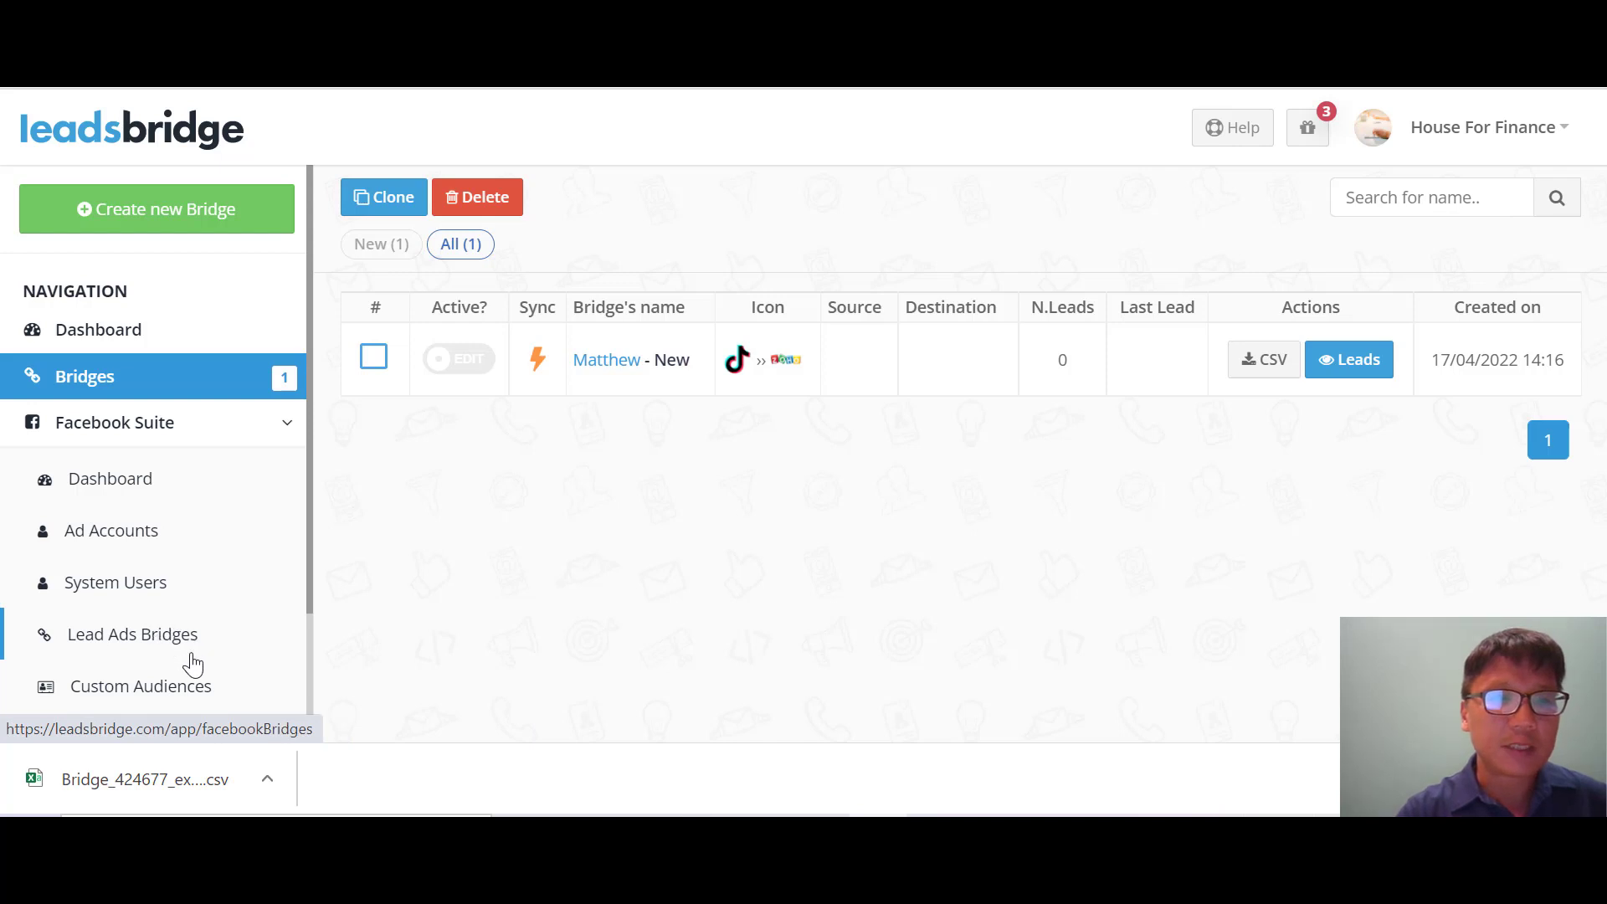
scroll(163, 707, down, 2)
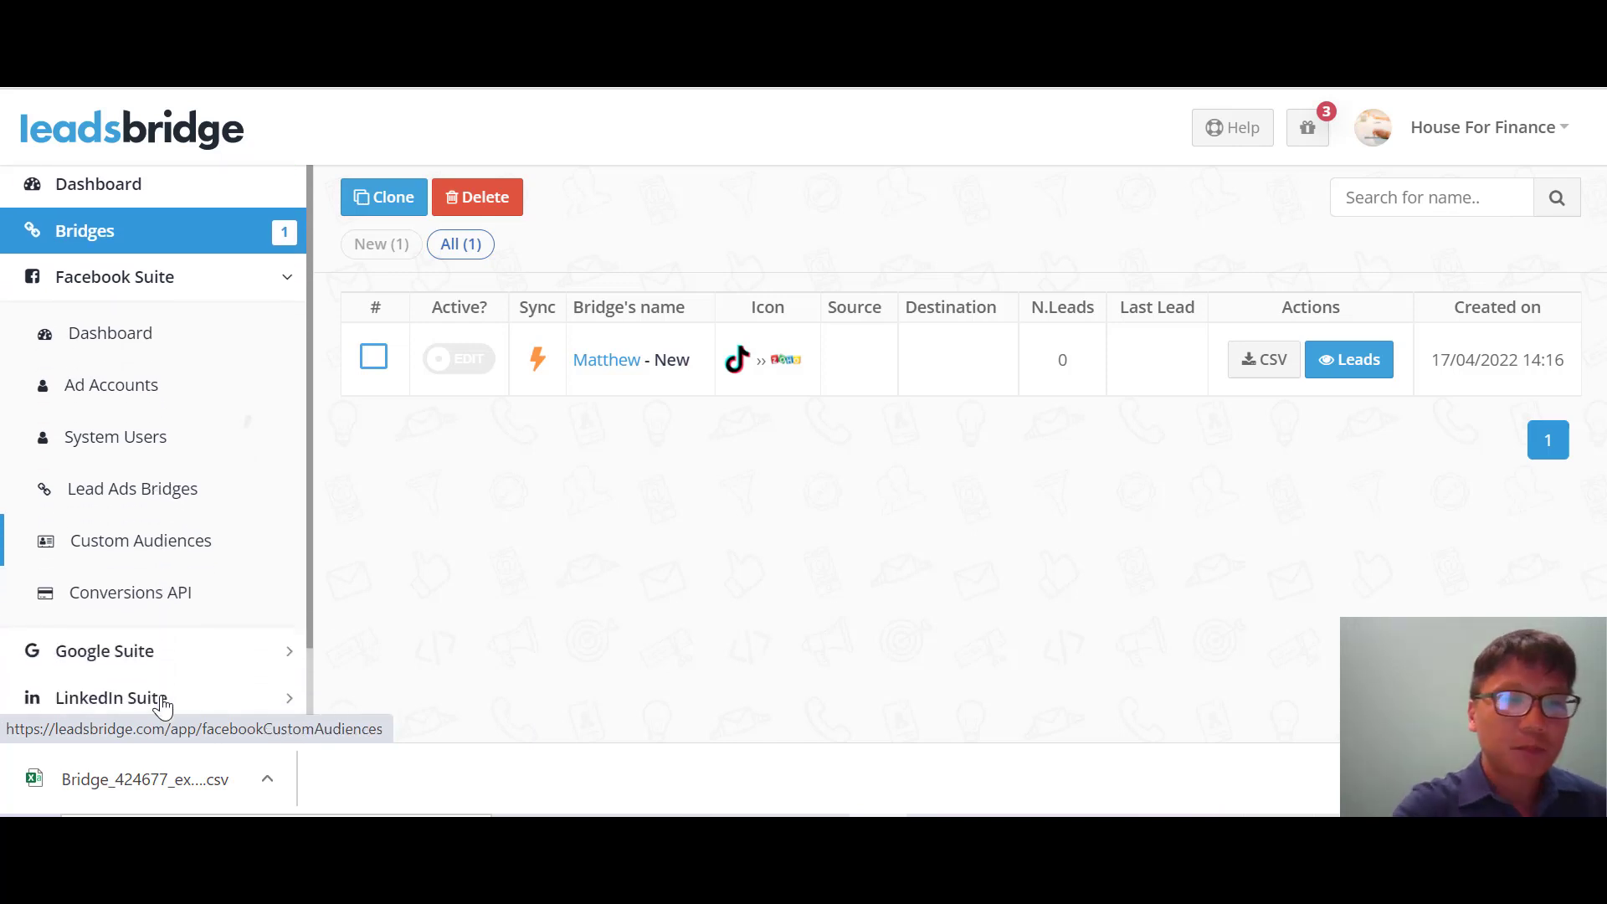
click(167, 624)
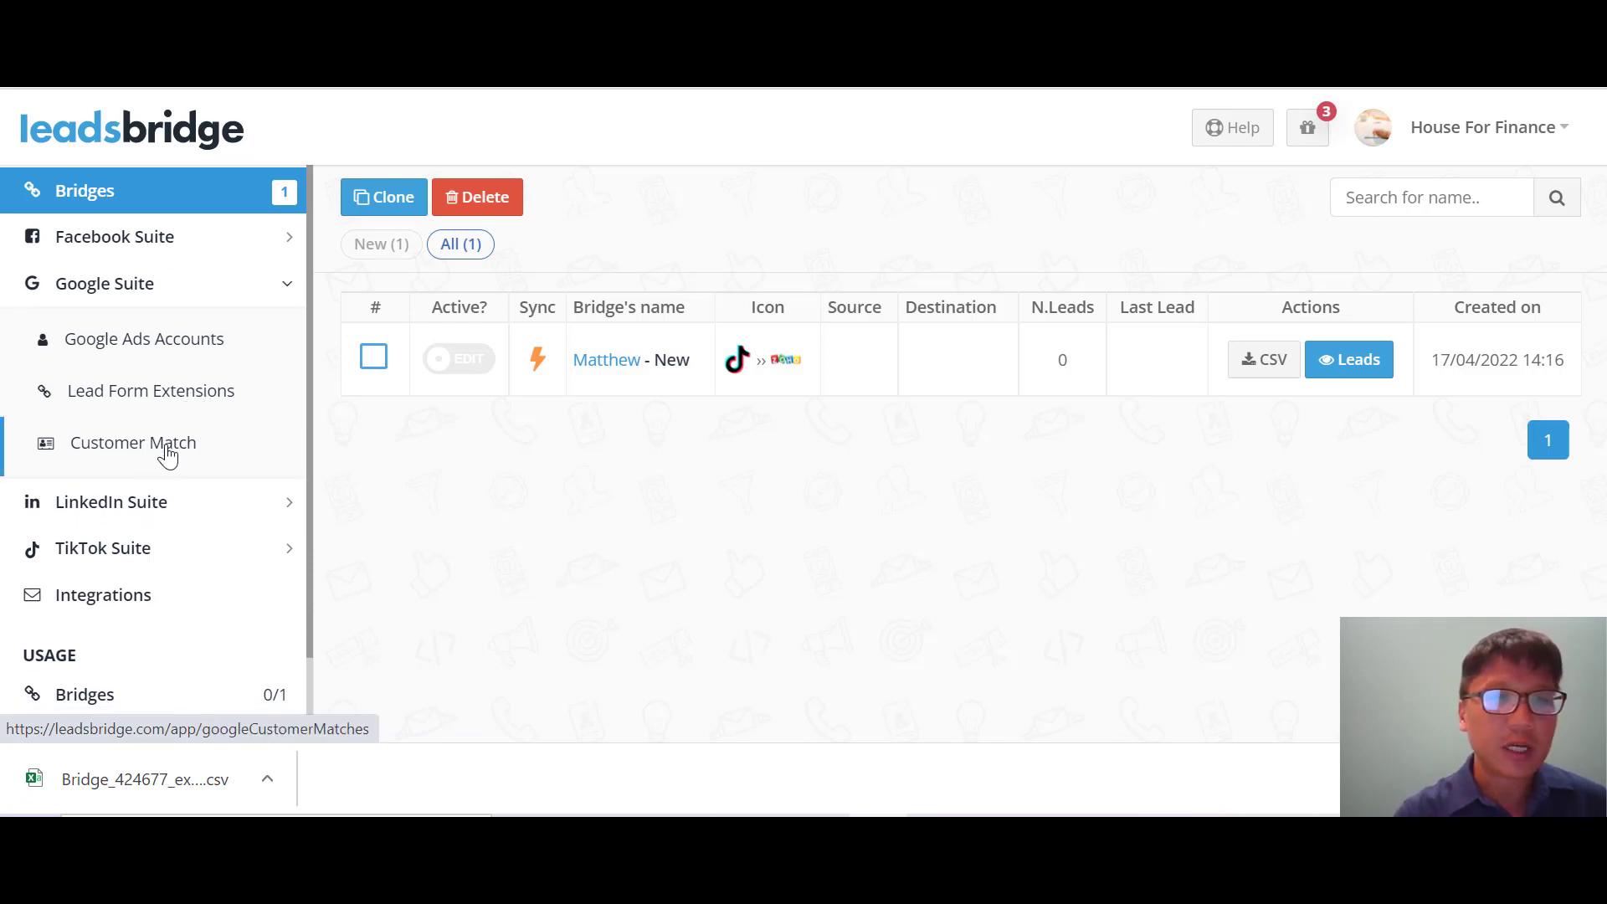
click(187, 508)
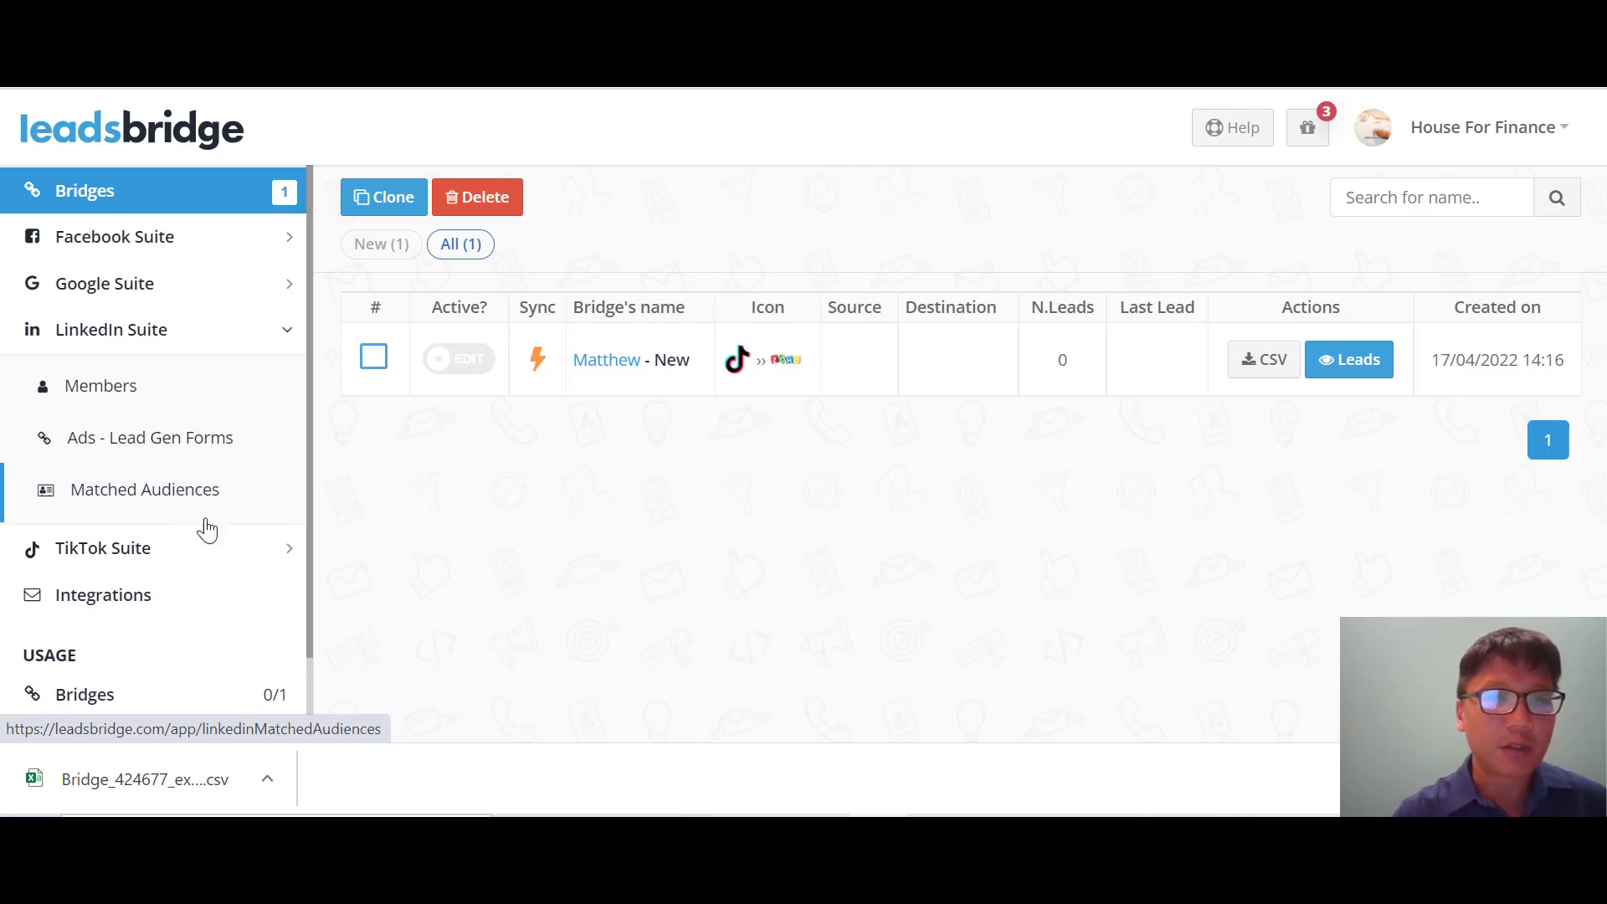
click(198, 550)
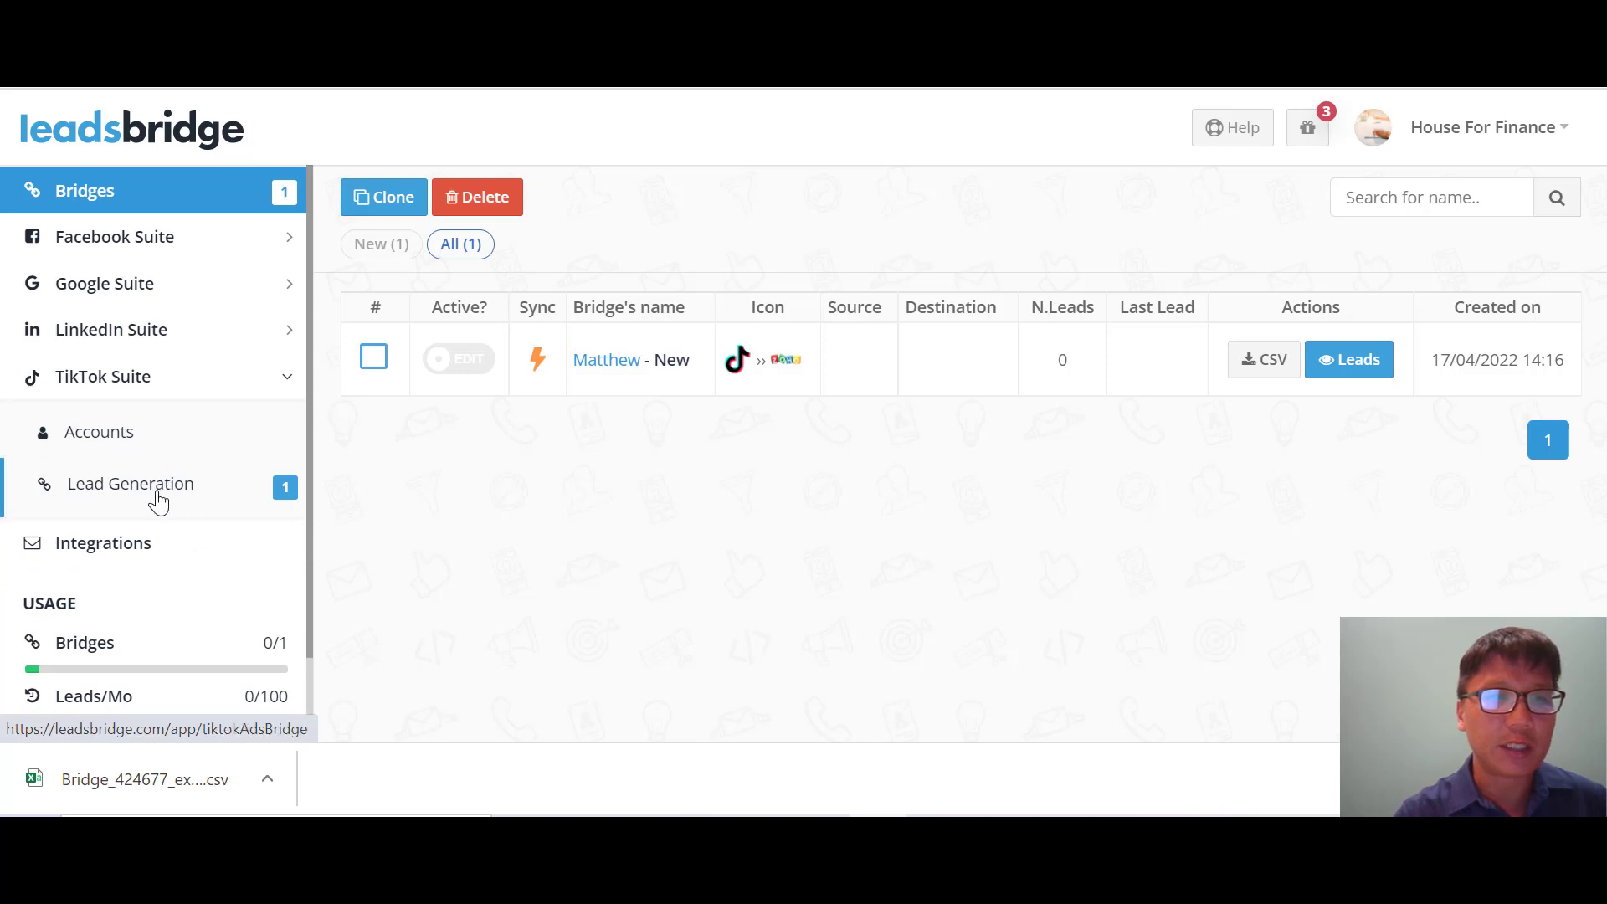
click(159, 559)
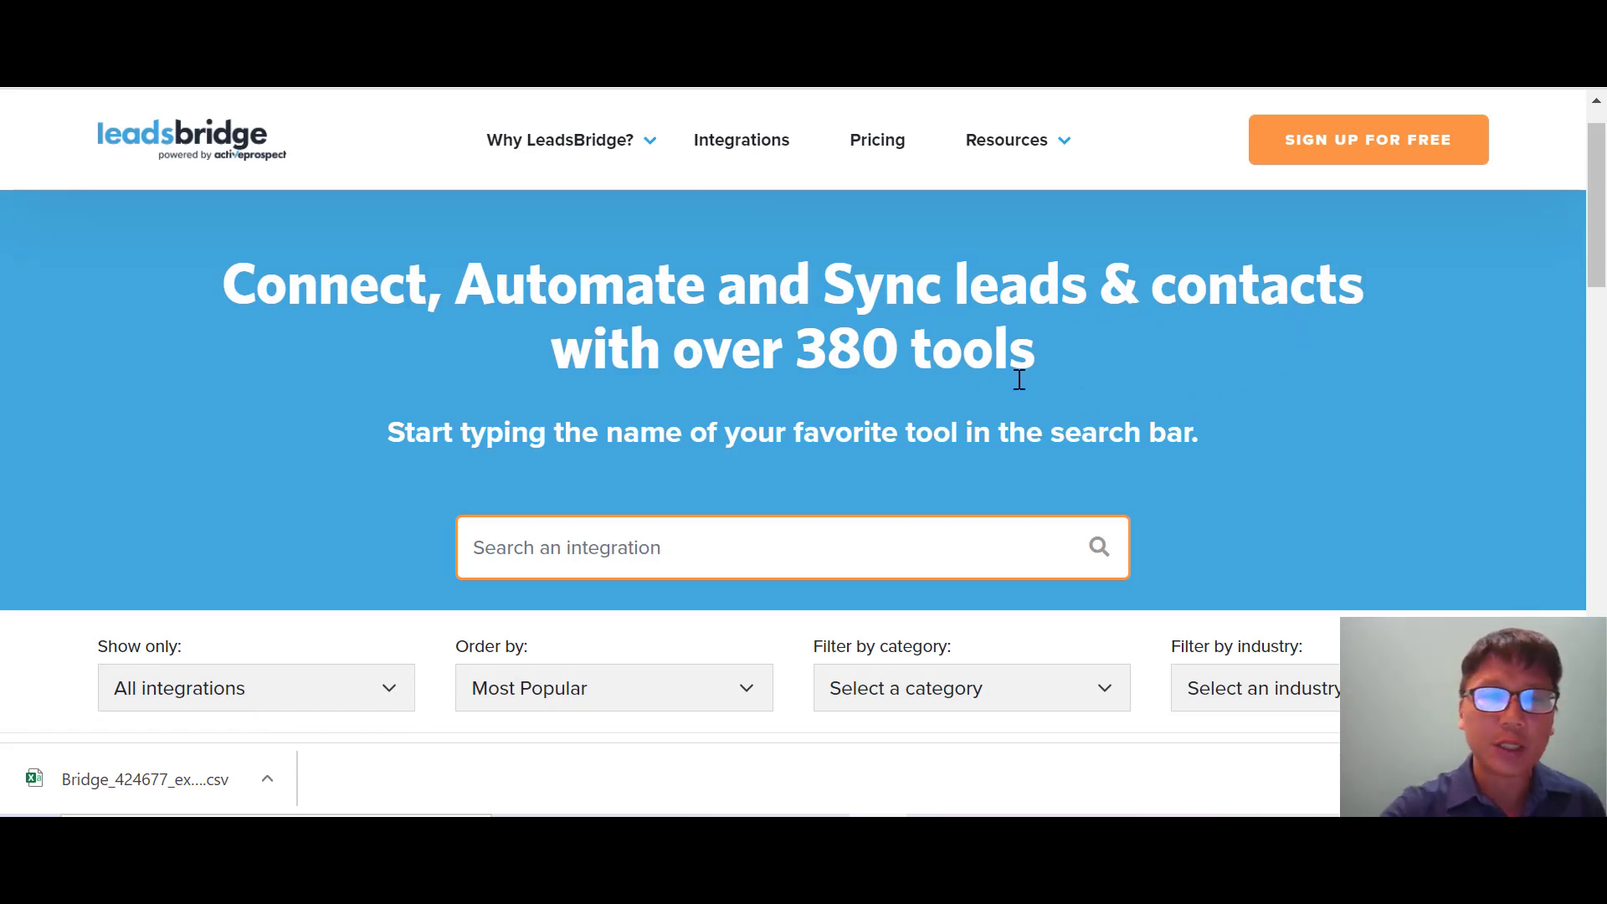
- Check the Show only and Order by dropdowns, leaving sorting on Most Popular
scroll(1020, 379, down, 2)
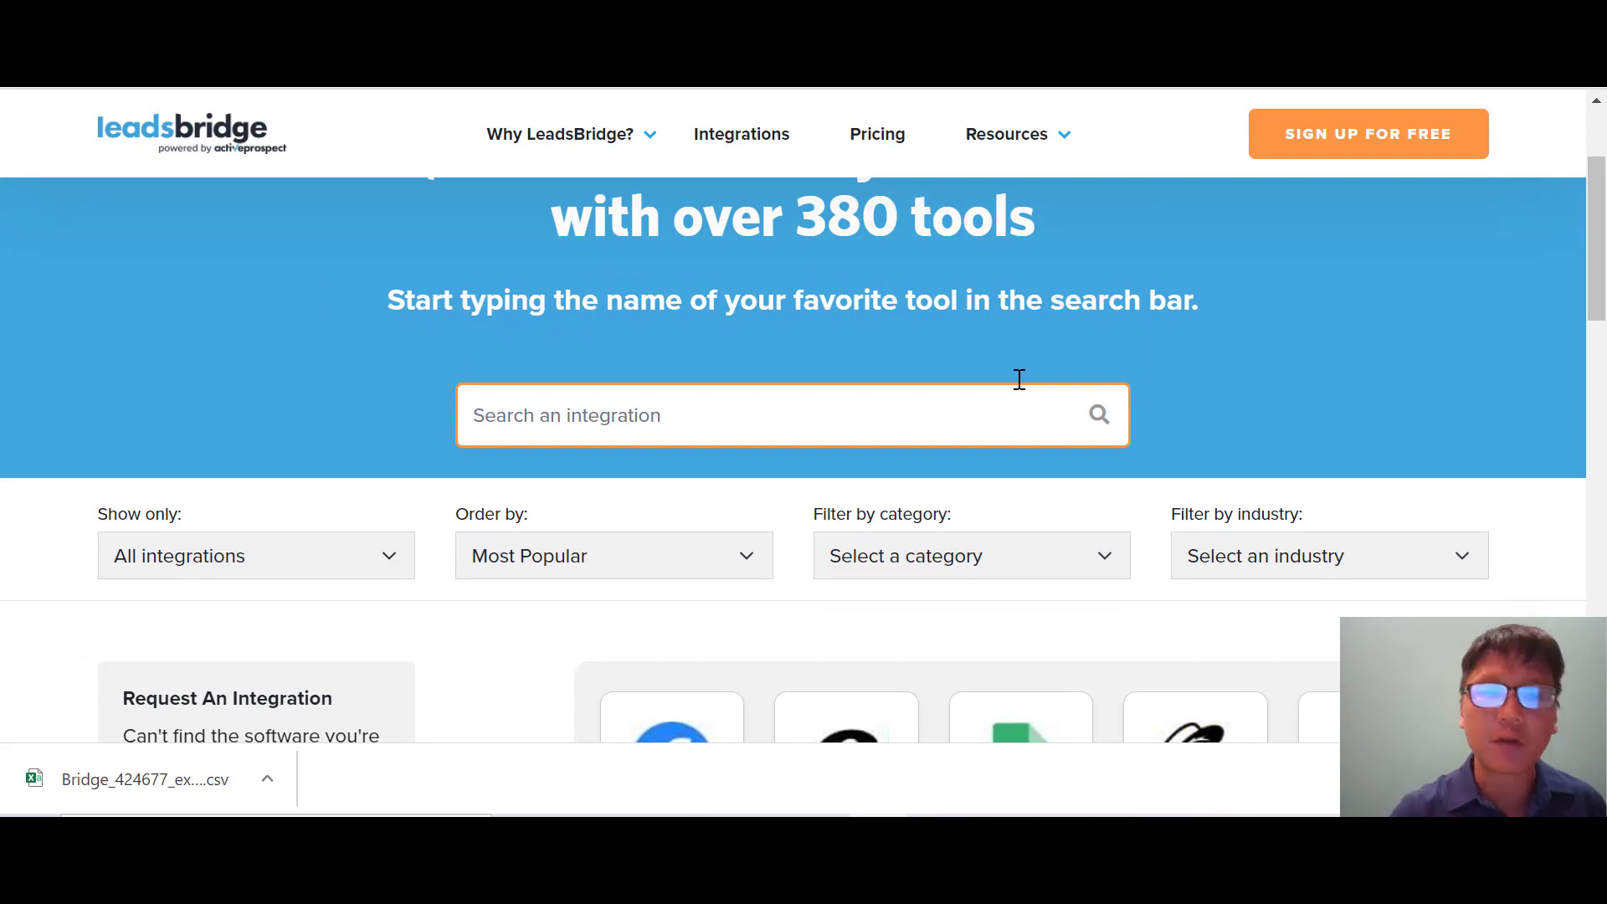
scroll(1020, 379, down, 1)
scroll(1020, 379, down, 2)
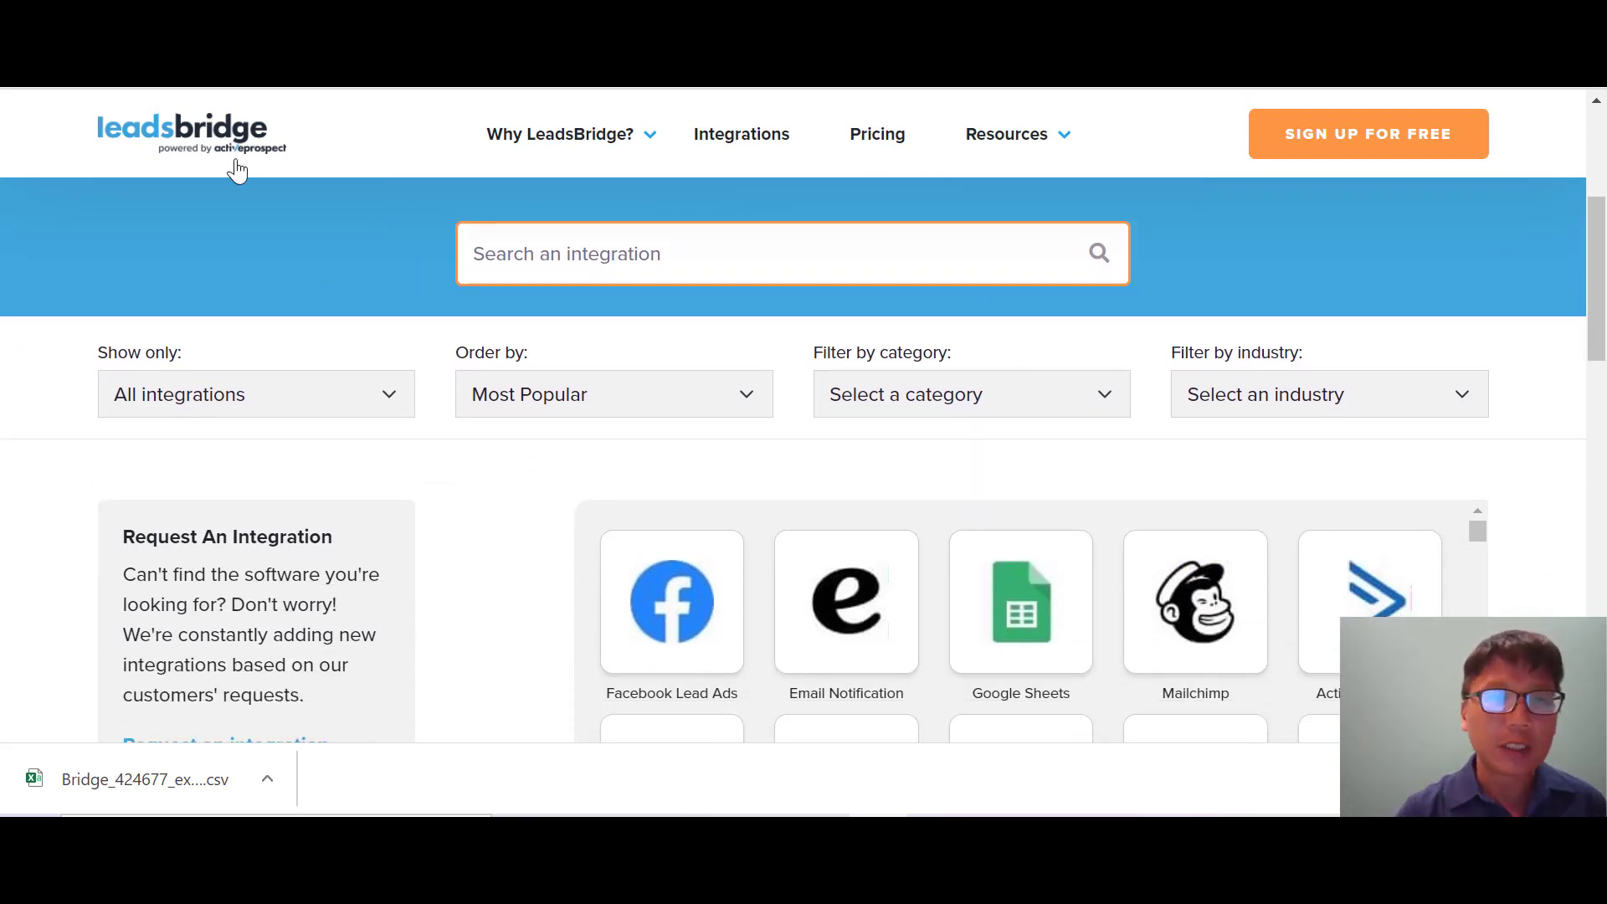
click(179, 394)
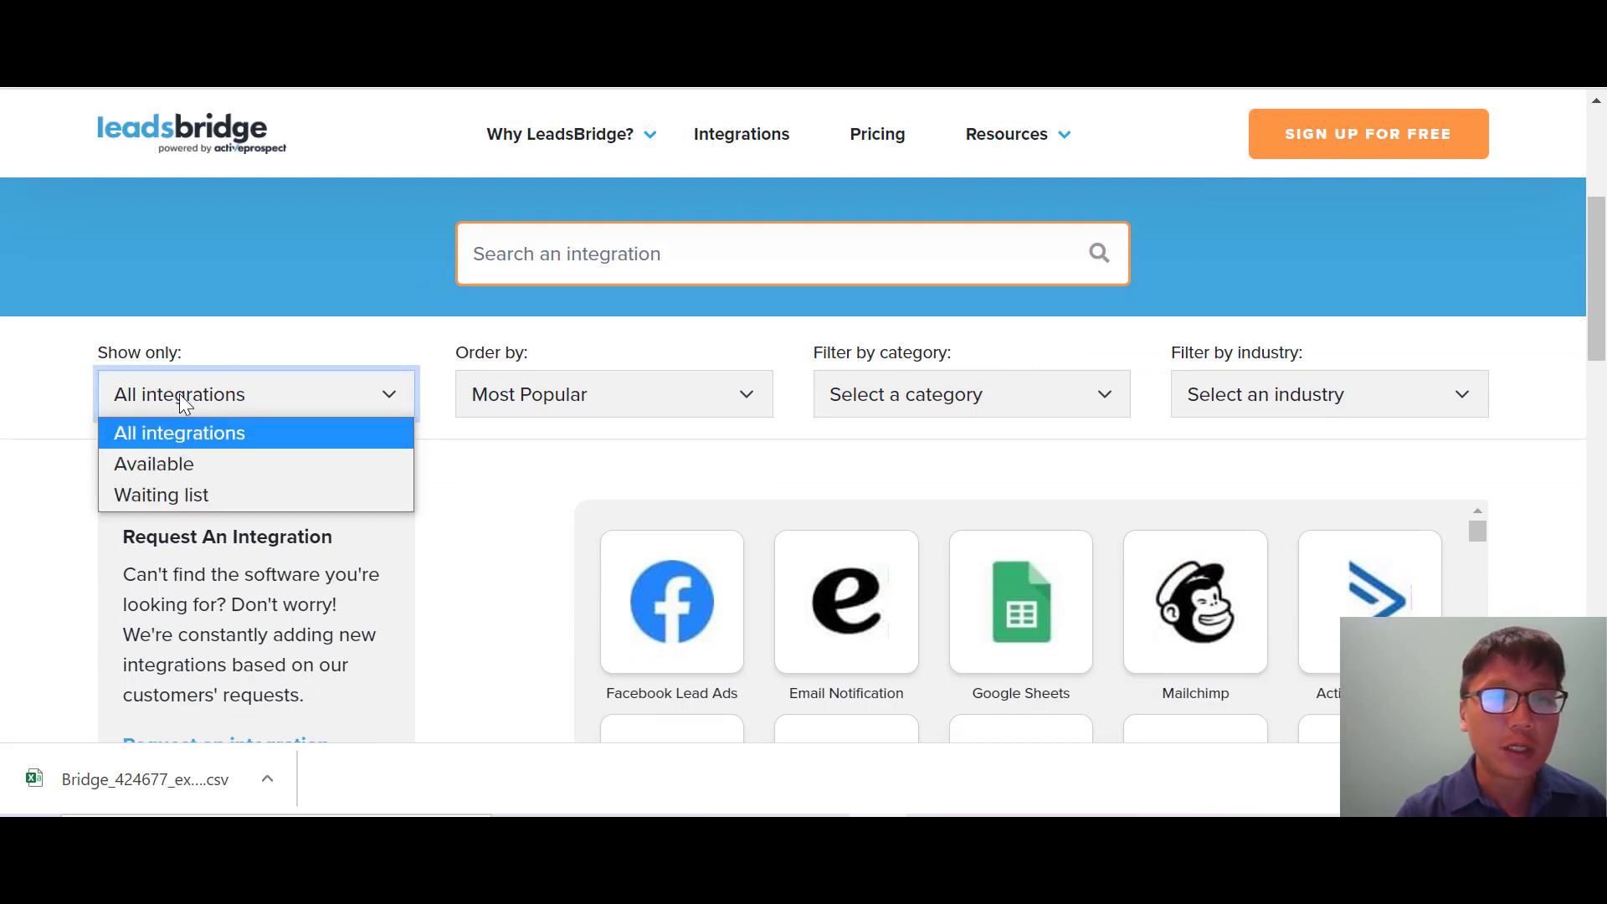
click(394, 433)
click(501, 400)
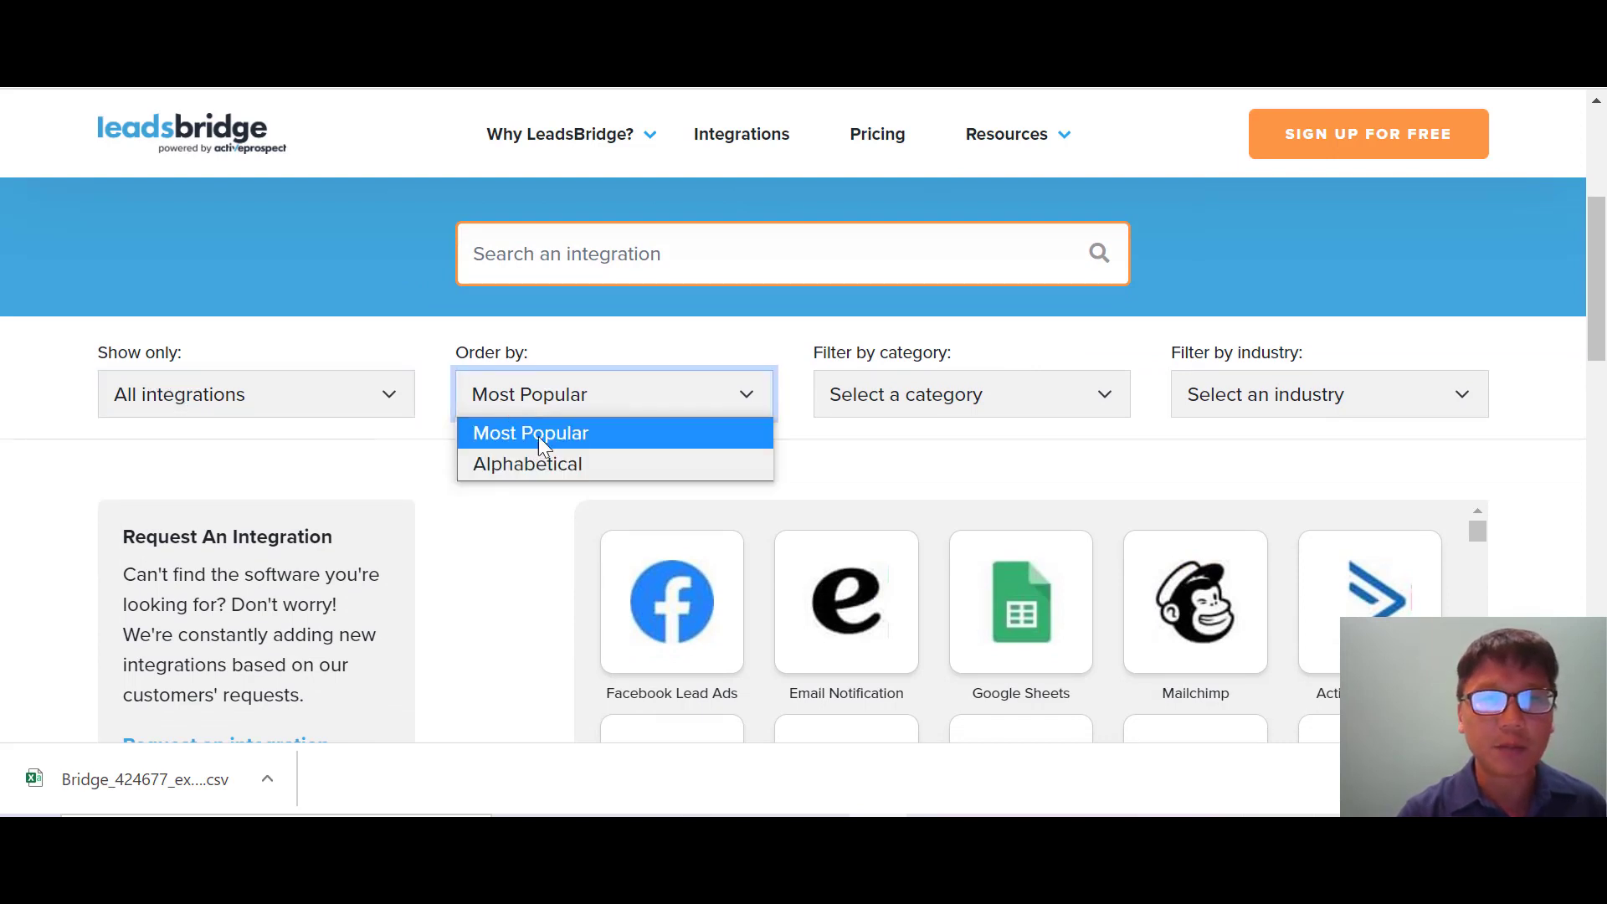
click(525, 495)
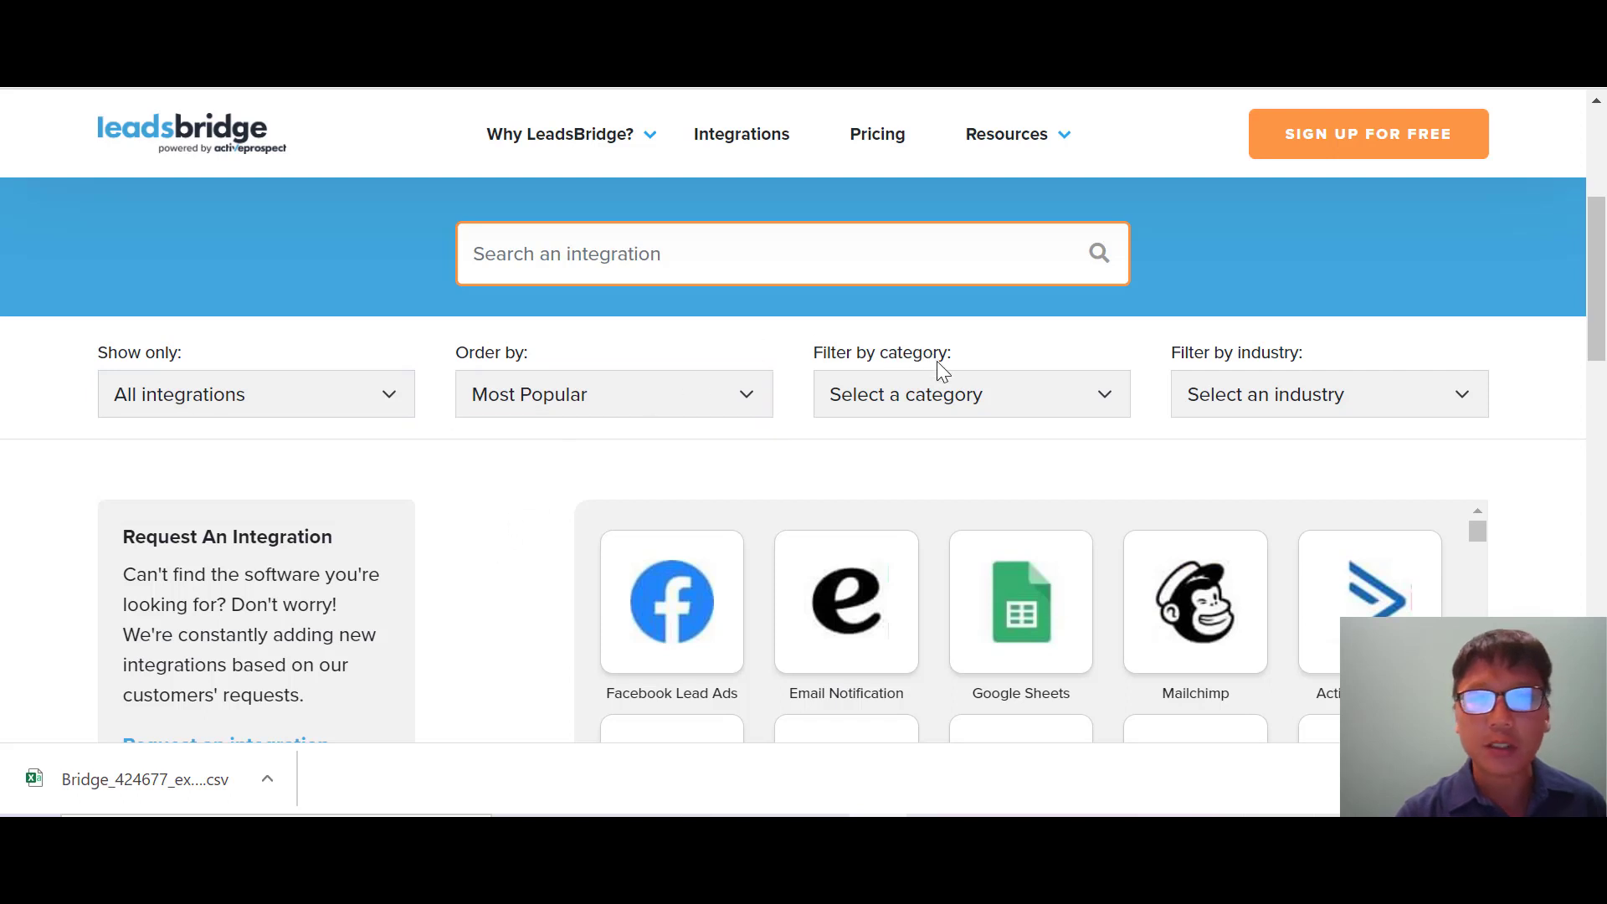
- Browse the integration category and industry lists without applying any filter
click(950, 393)
scroll(1040, 255, down, 1)
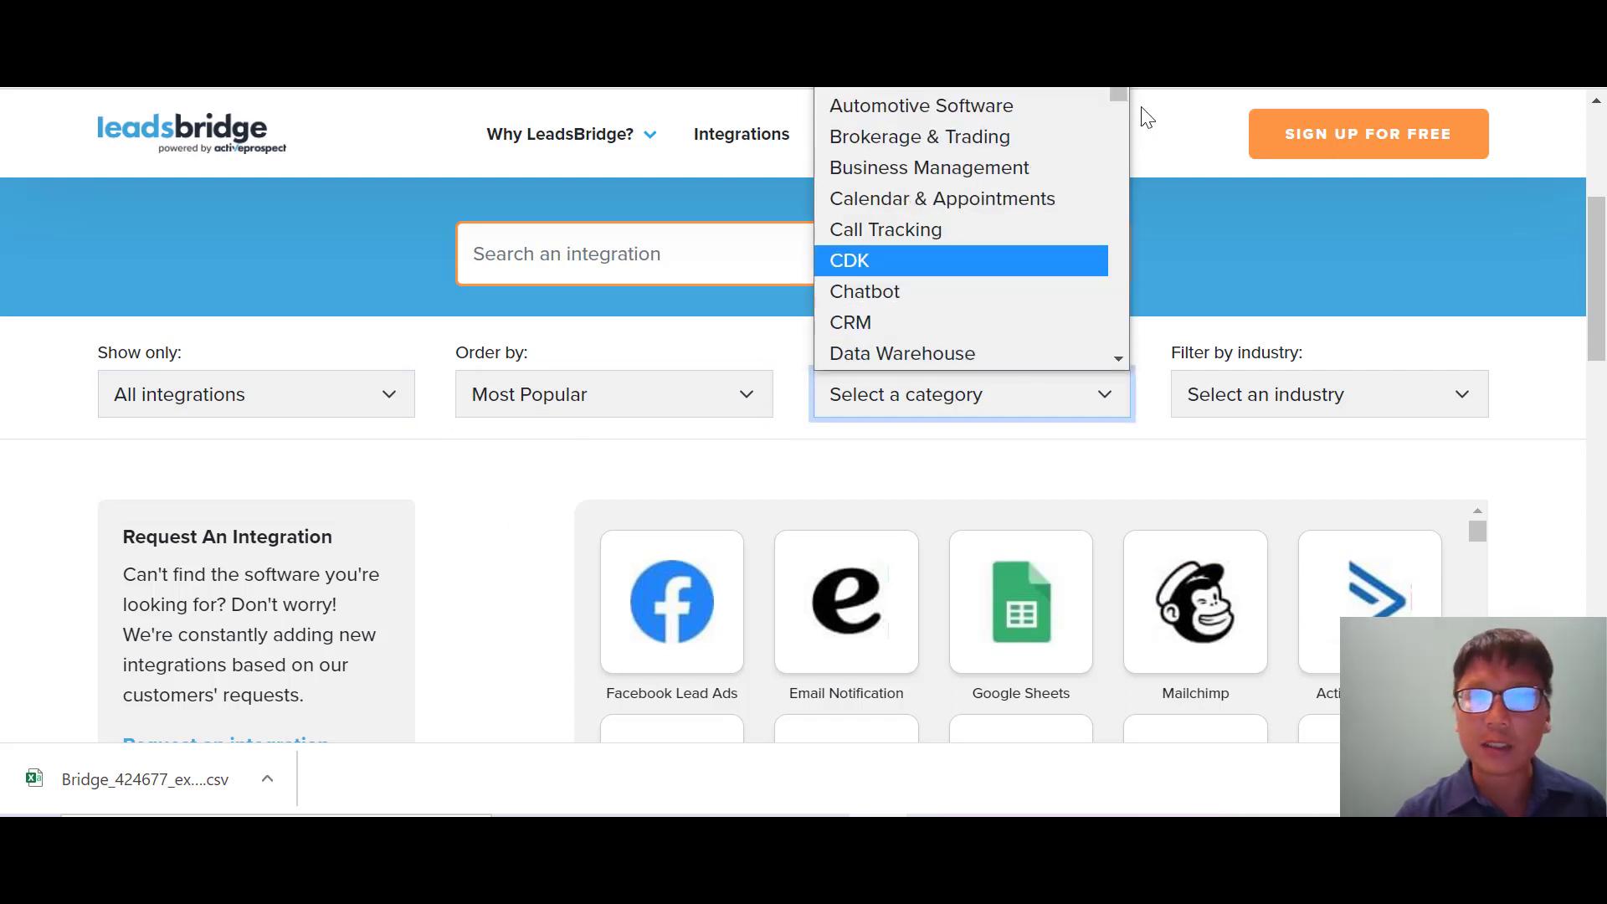
drag(1120, 95, 1148, 332)
click(1260, 404)
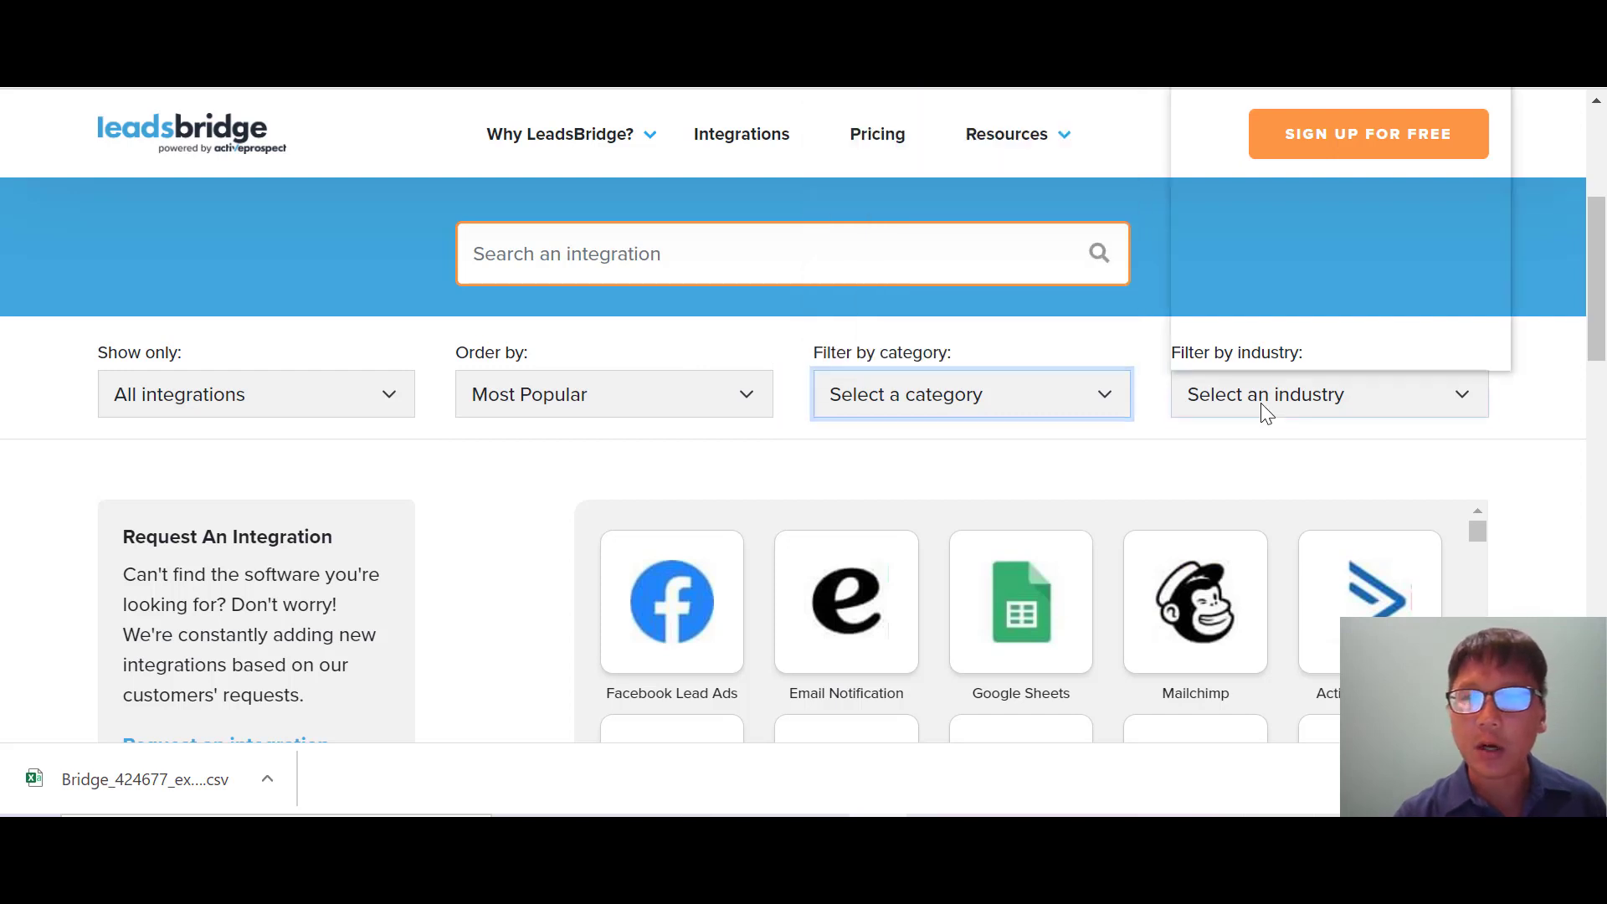
click(1261, 403)
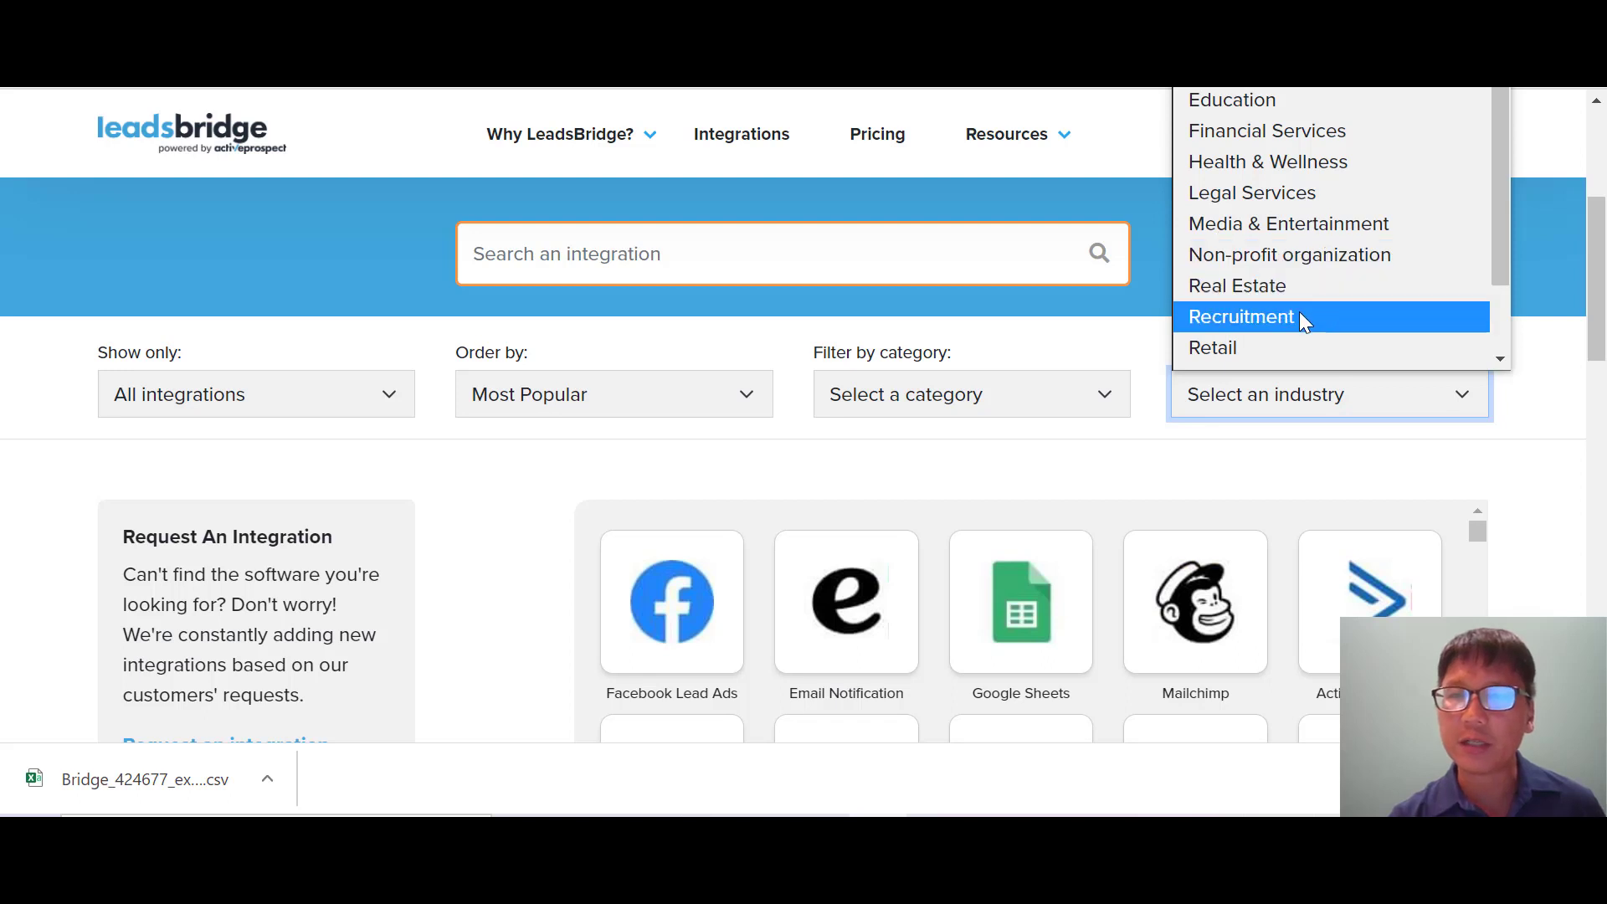
drag(1504, 228, 1503, 345)
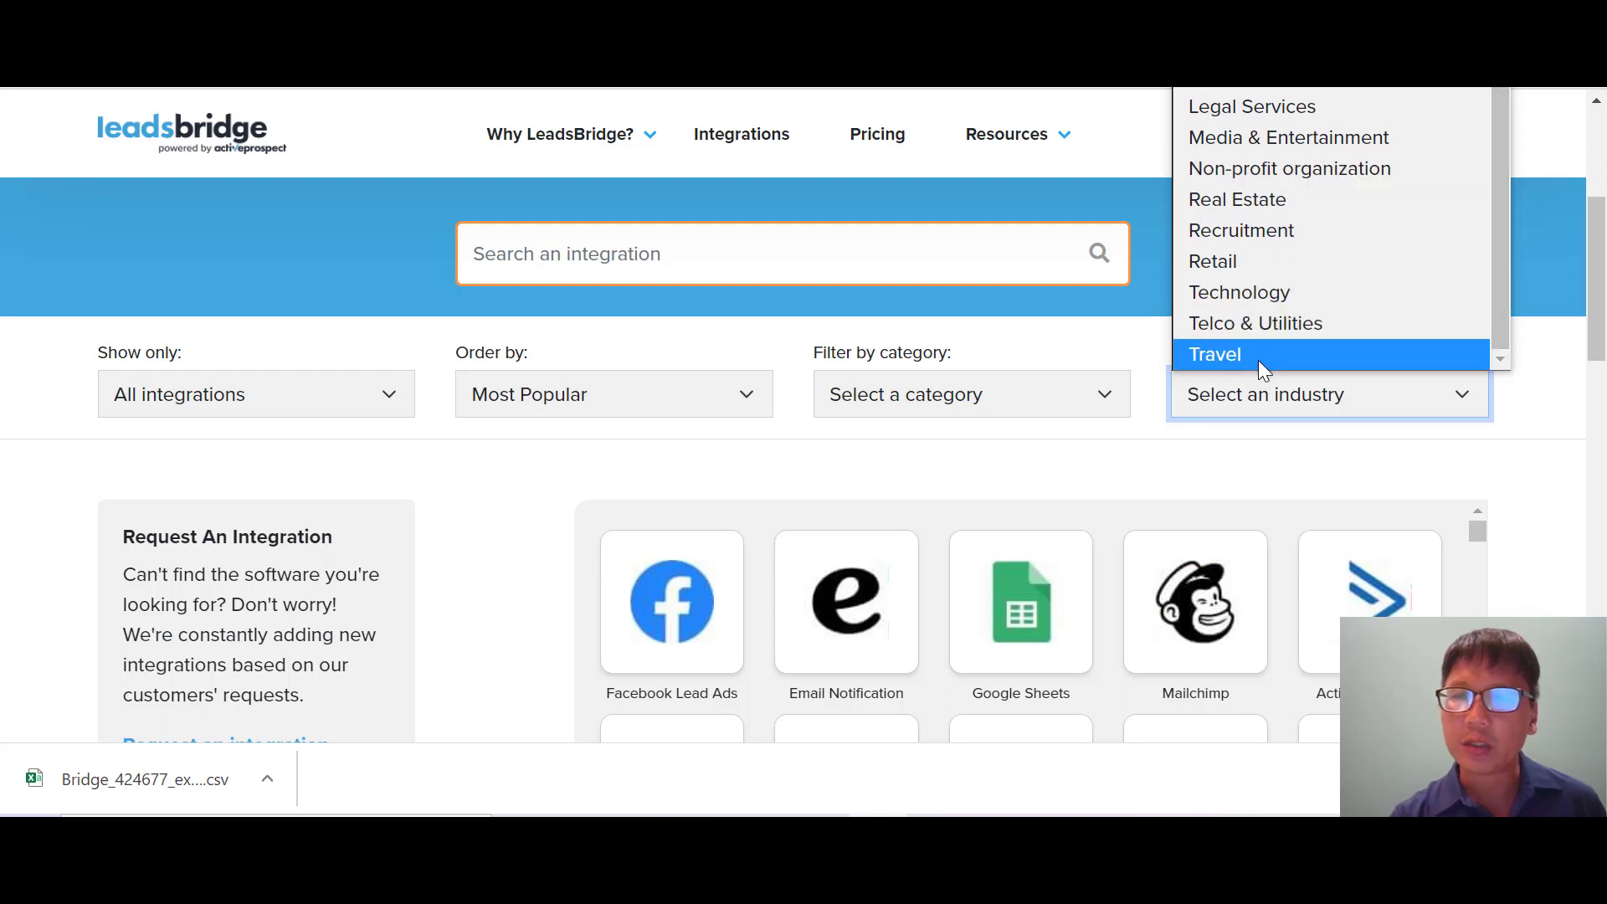
click(1080, 402)
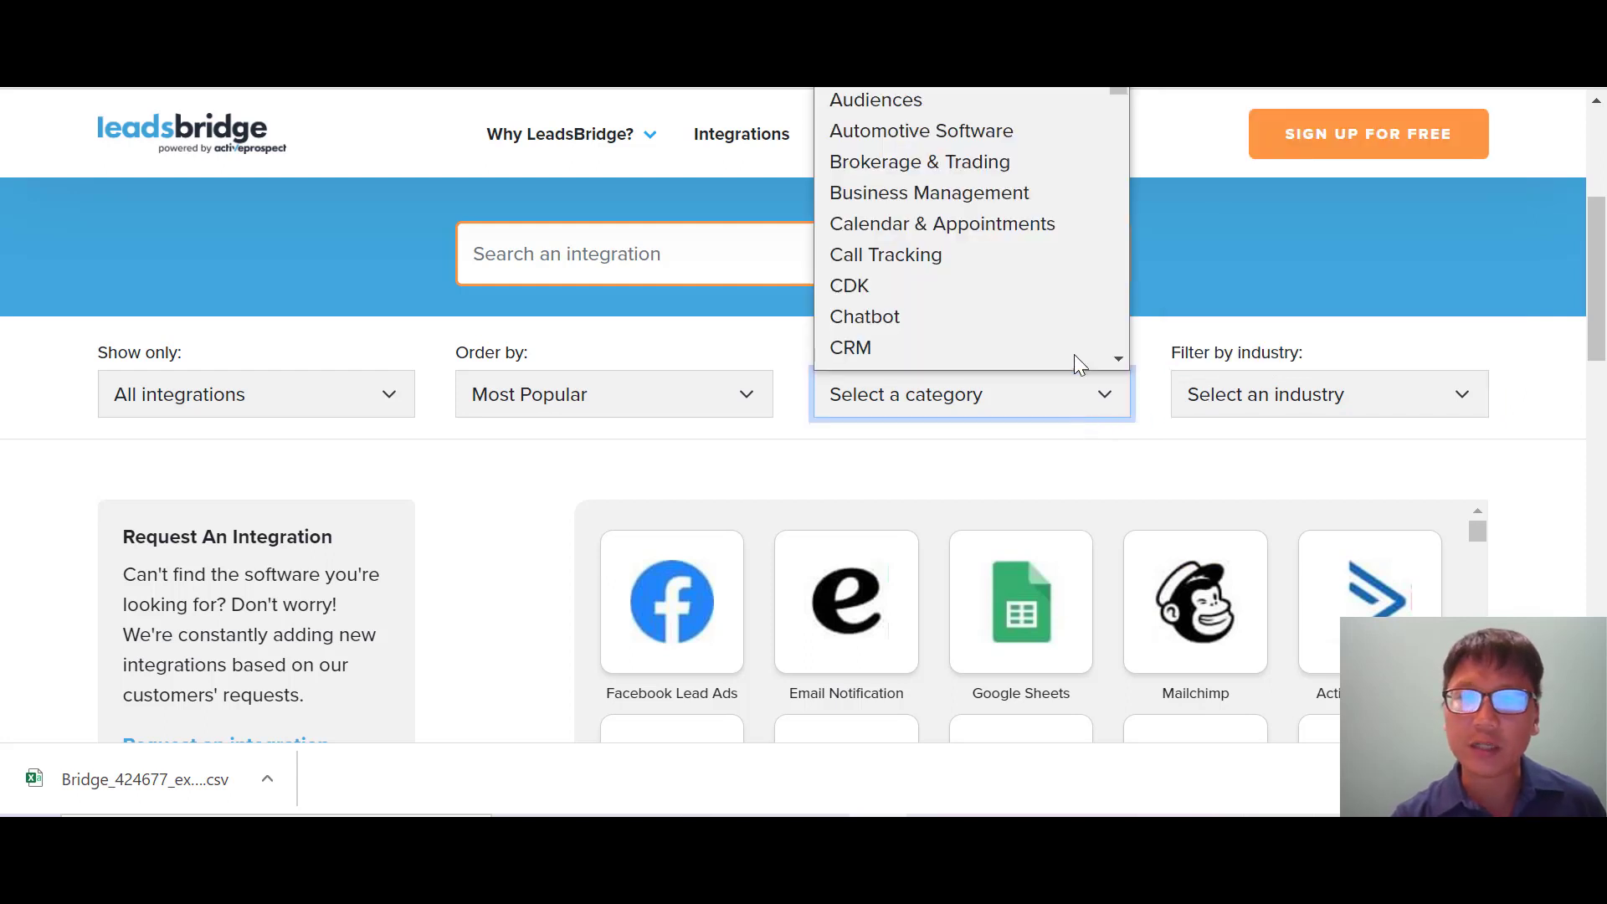
scroll(971, 251, down, 7)
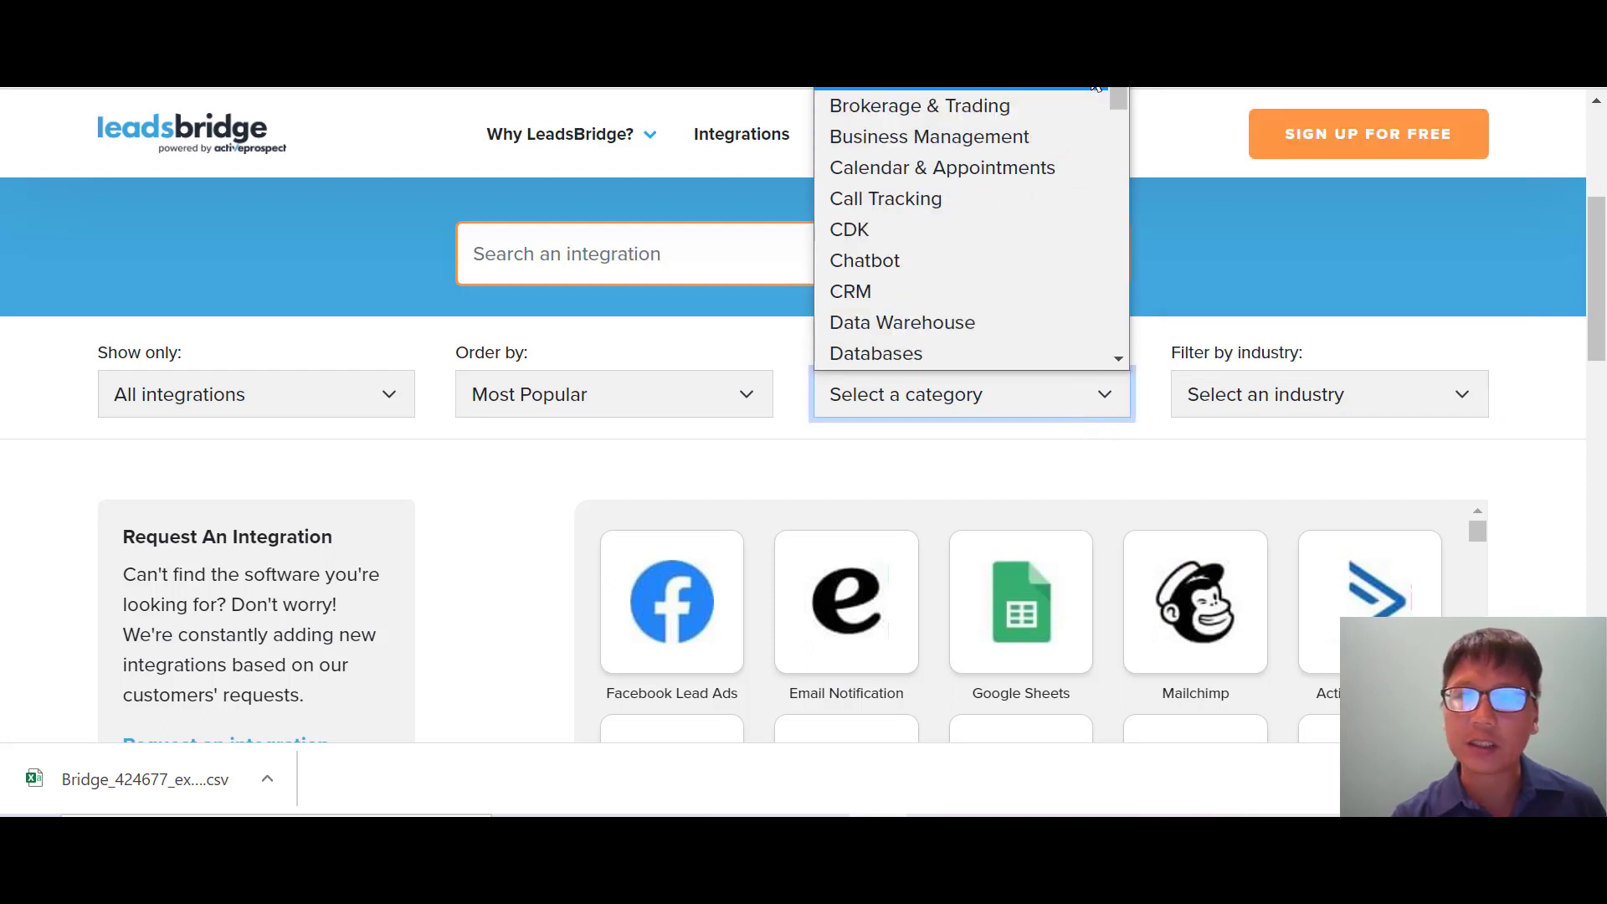
click(1590, 385)
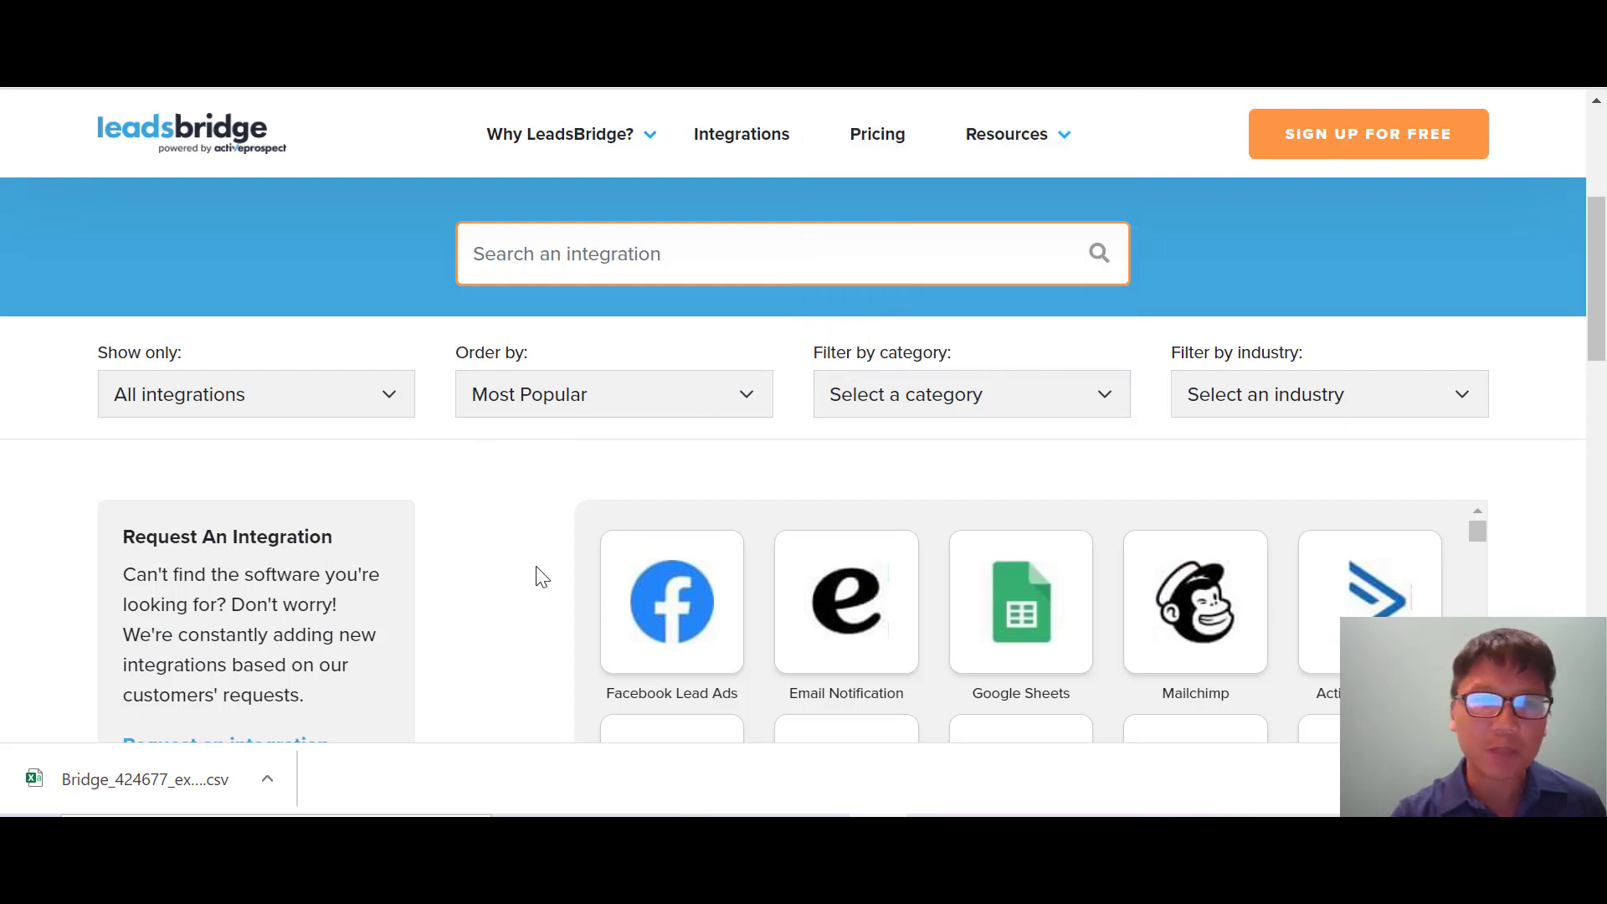
- Scroll the integration cards and focus the integration search field
scroll(540, 576, down, 5)
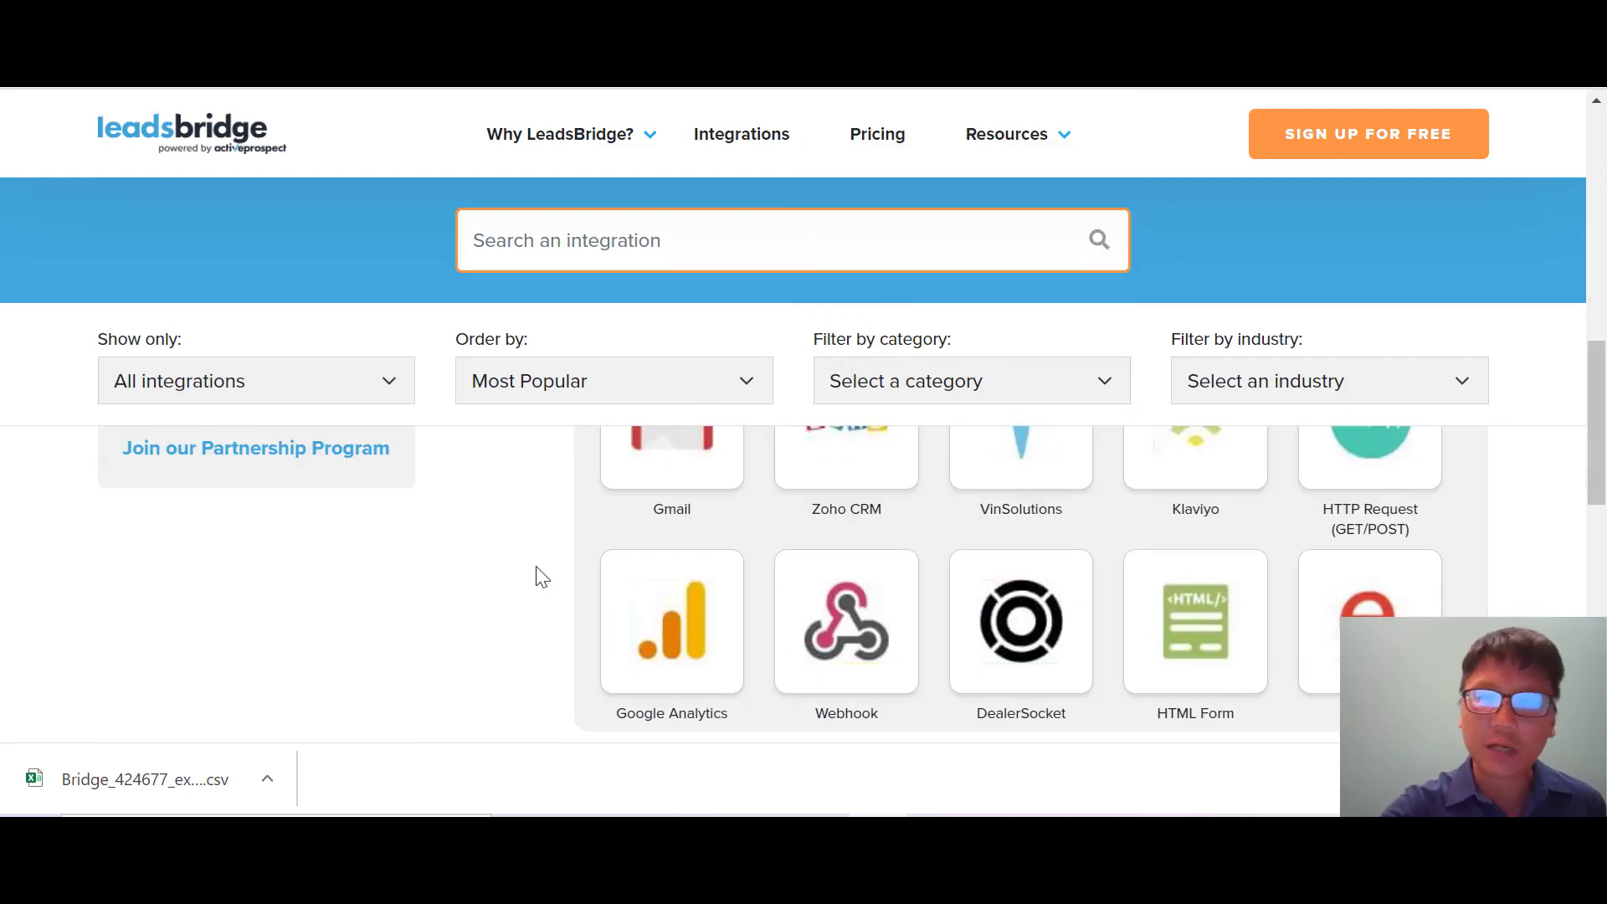
scroll(540, 576, up, 10)
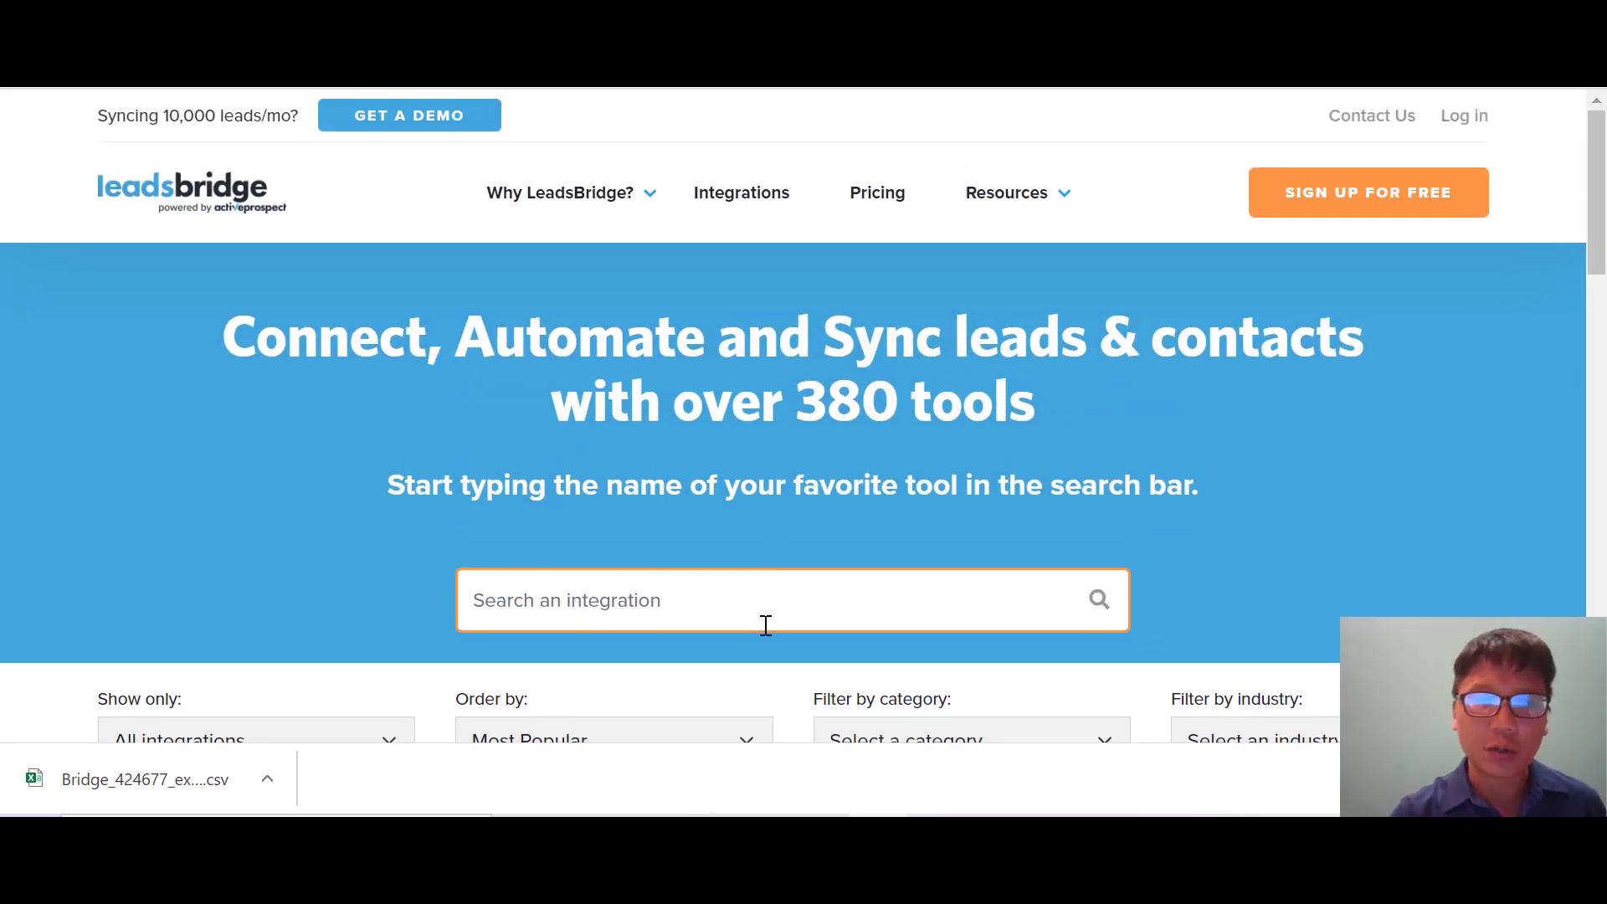
click(719, 601)
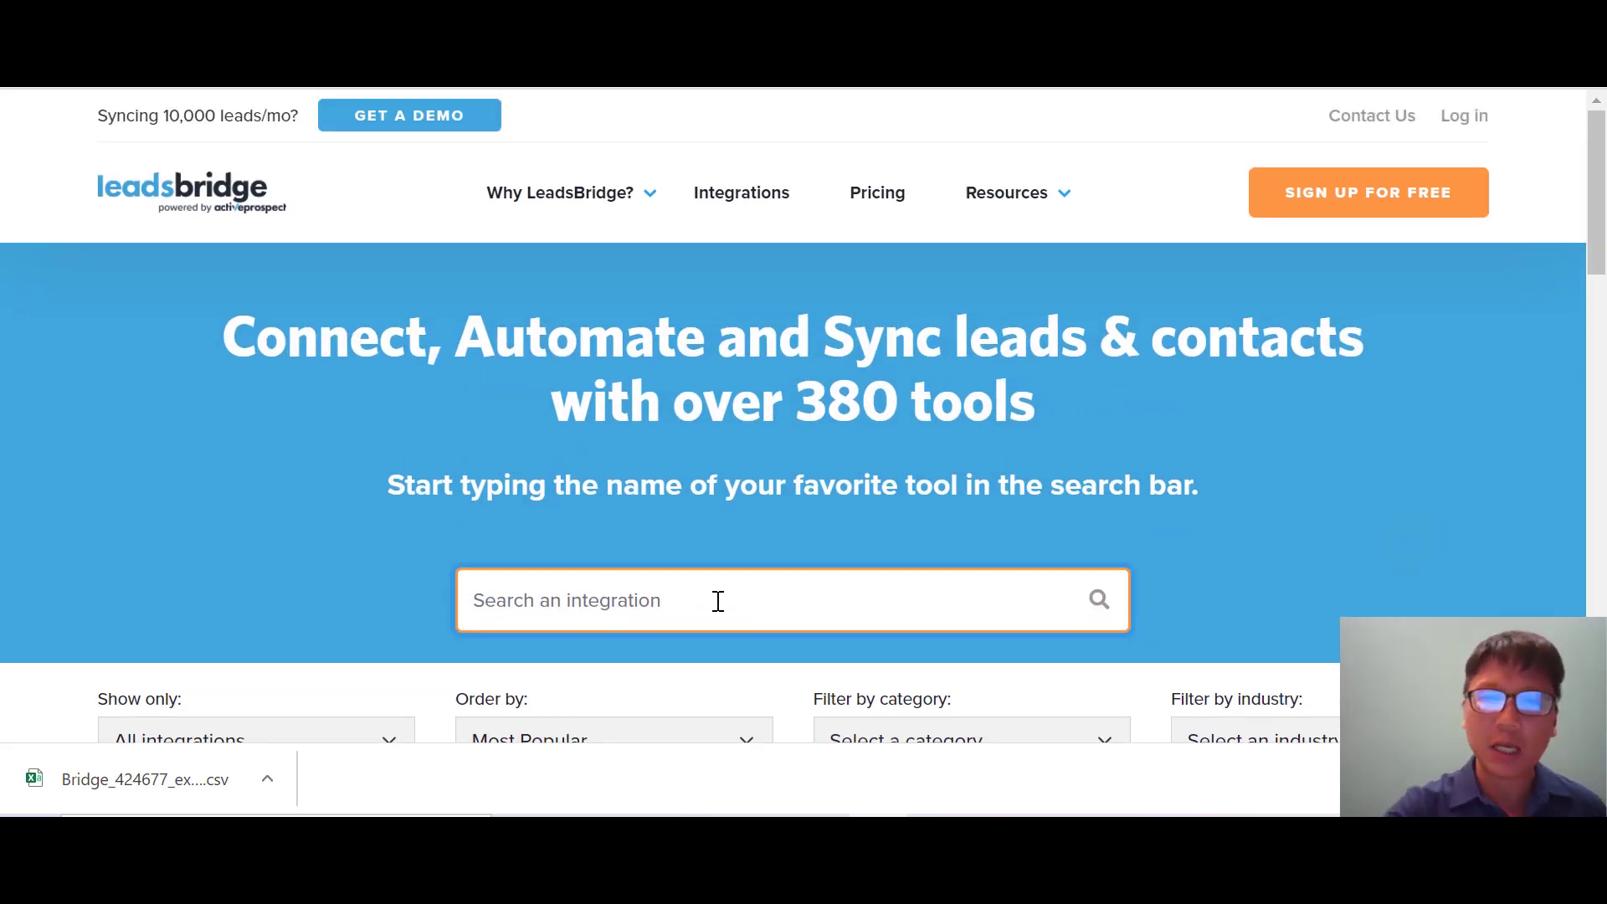
scroll(718, 601, down, 3)
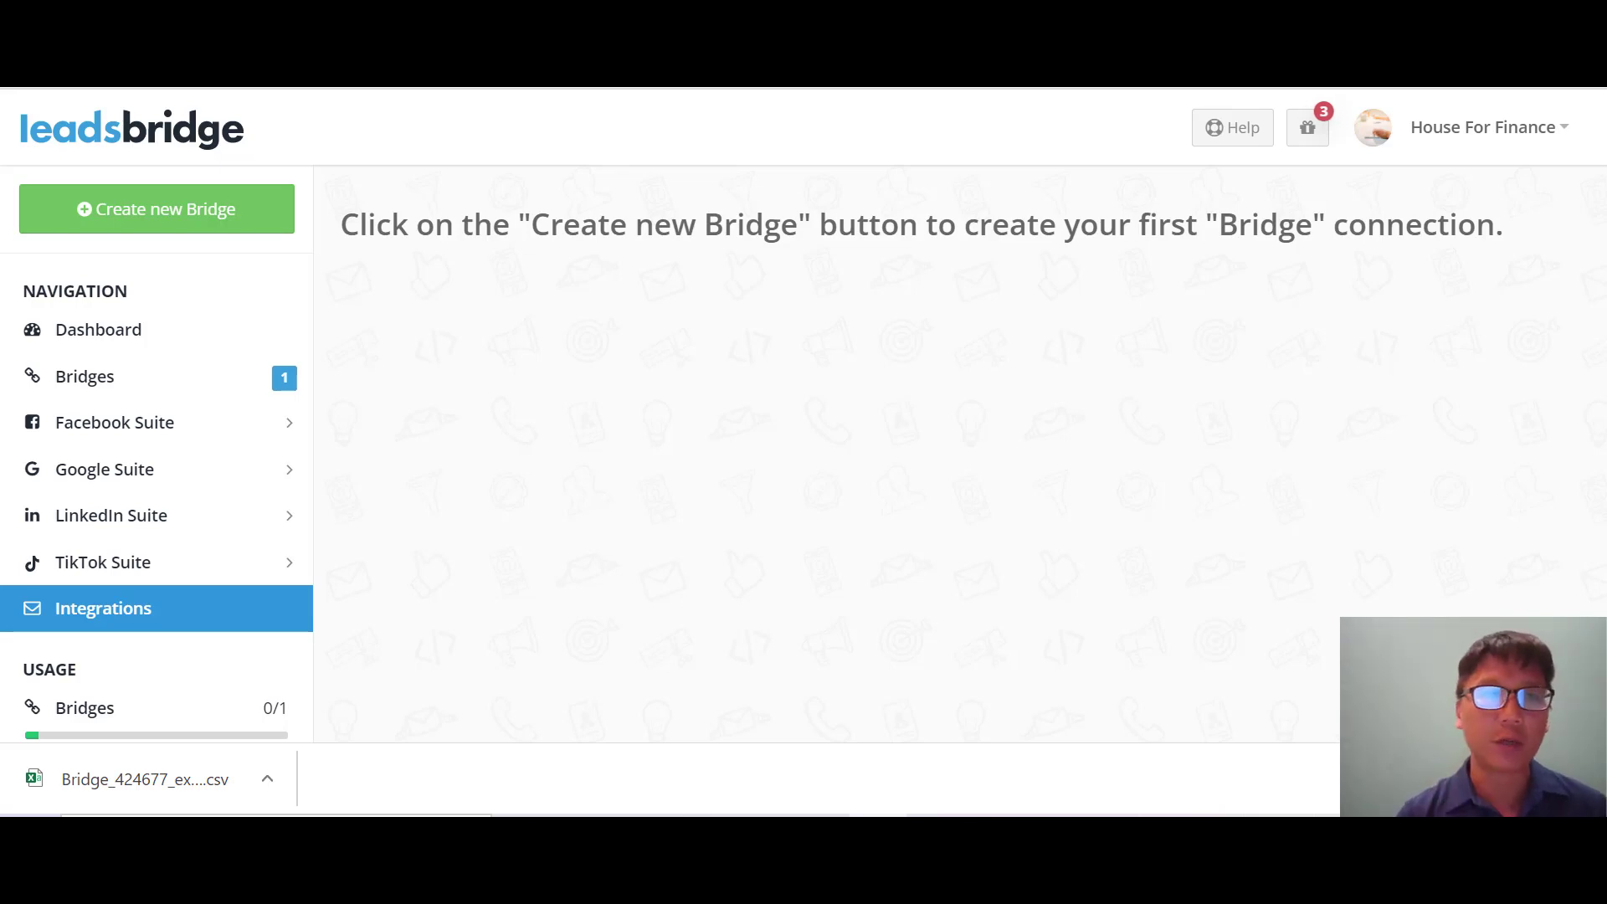
- Review AppSumo's LeadsBridge Single plan: $39 one-time for 400 leads/month, 10 users, 2 bridges
key(ctrl+Tab)
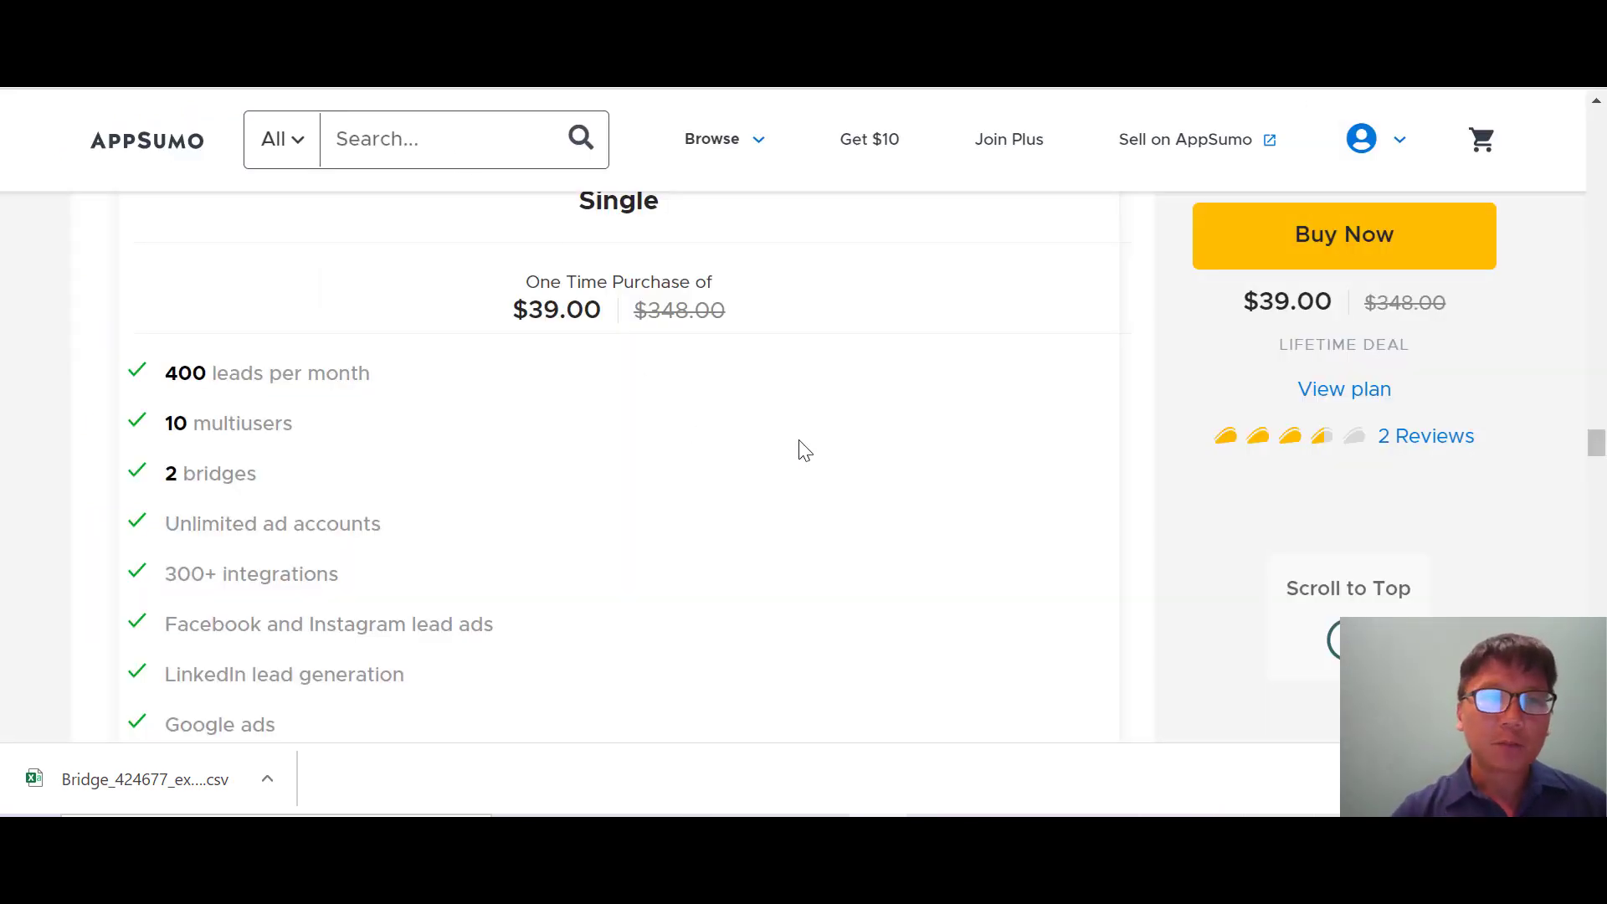
scroll(812, 451, up, 1)
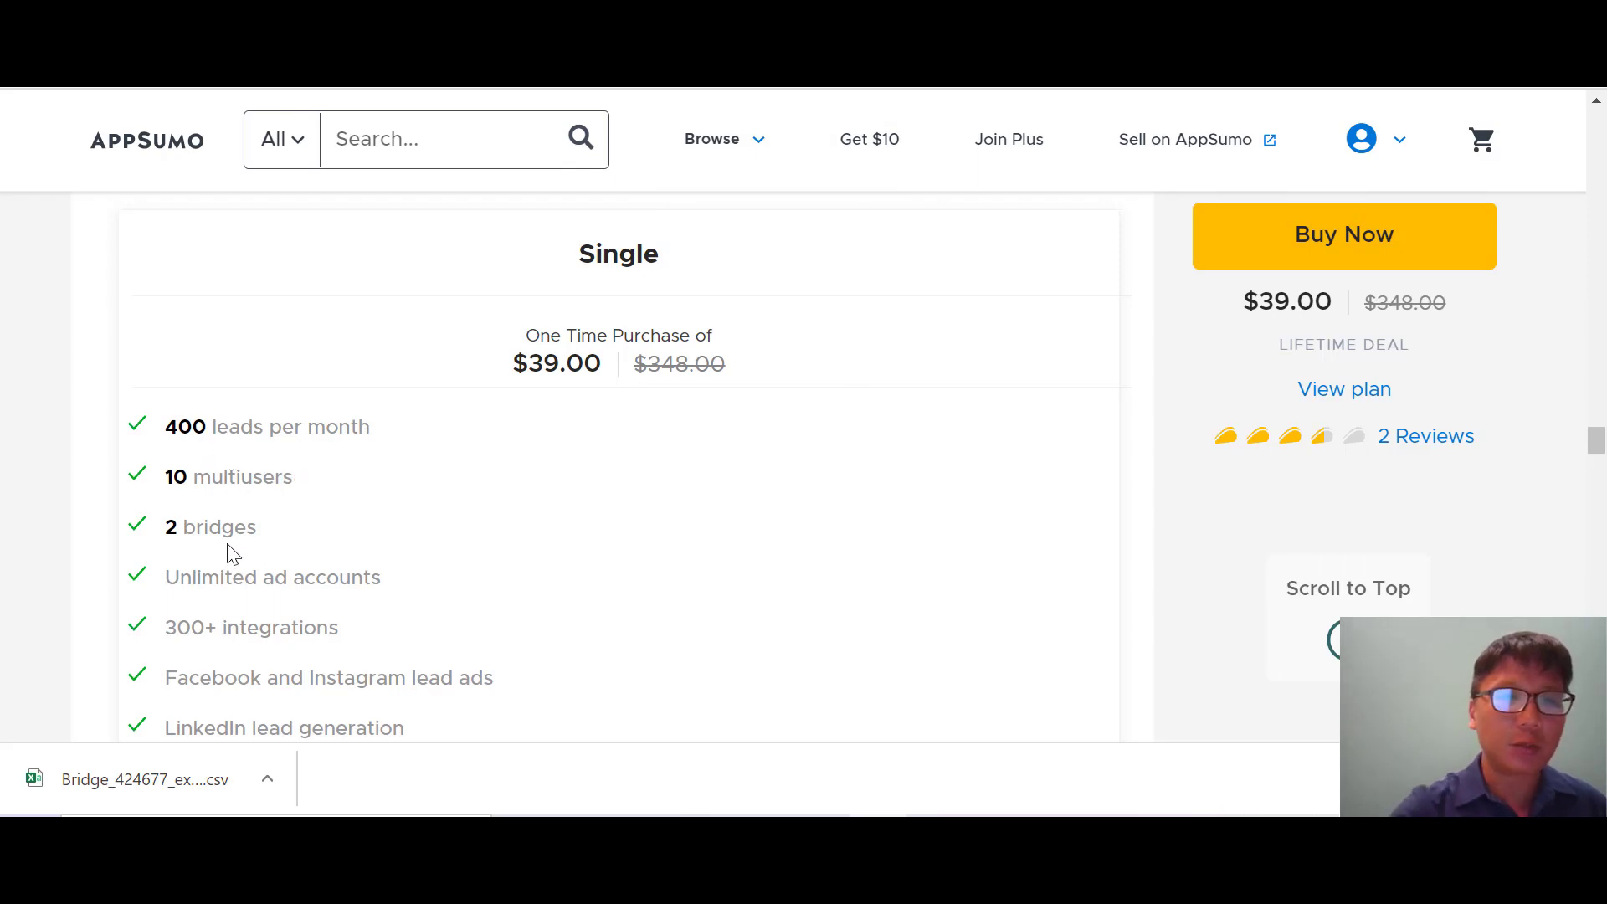
scroll(231, 550, down, 2)
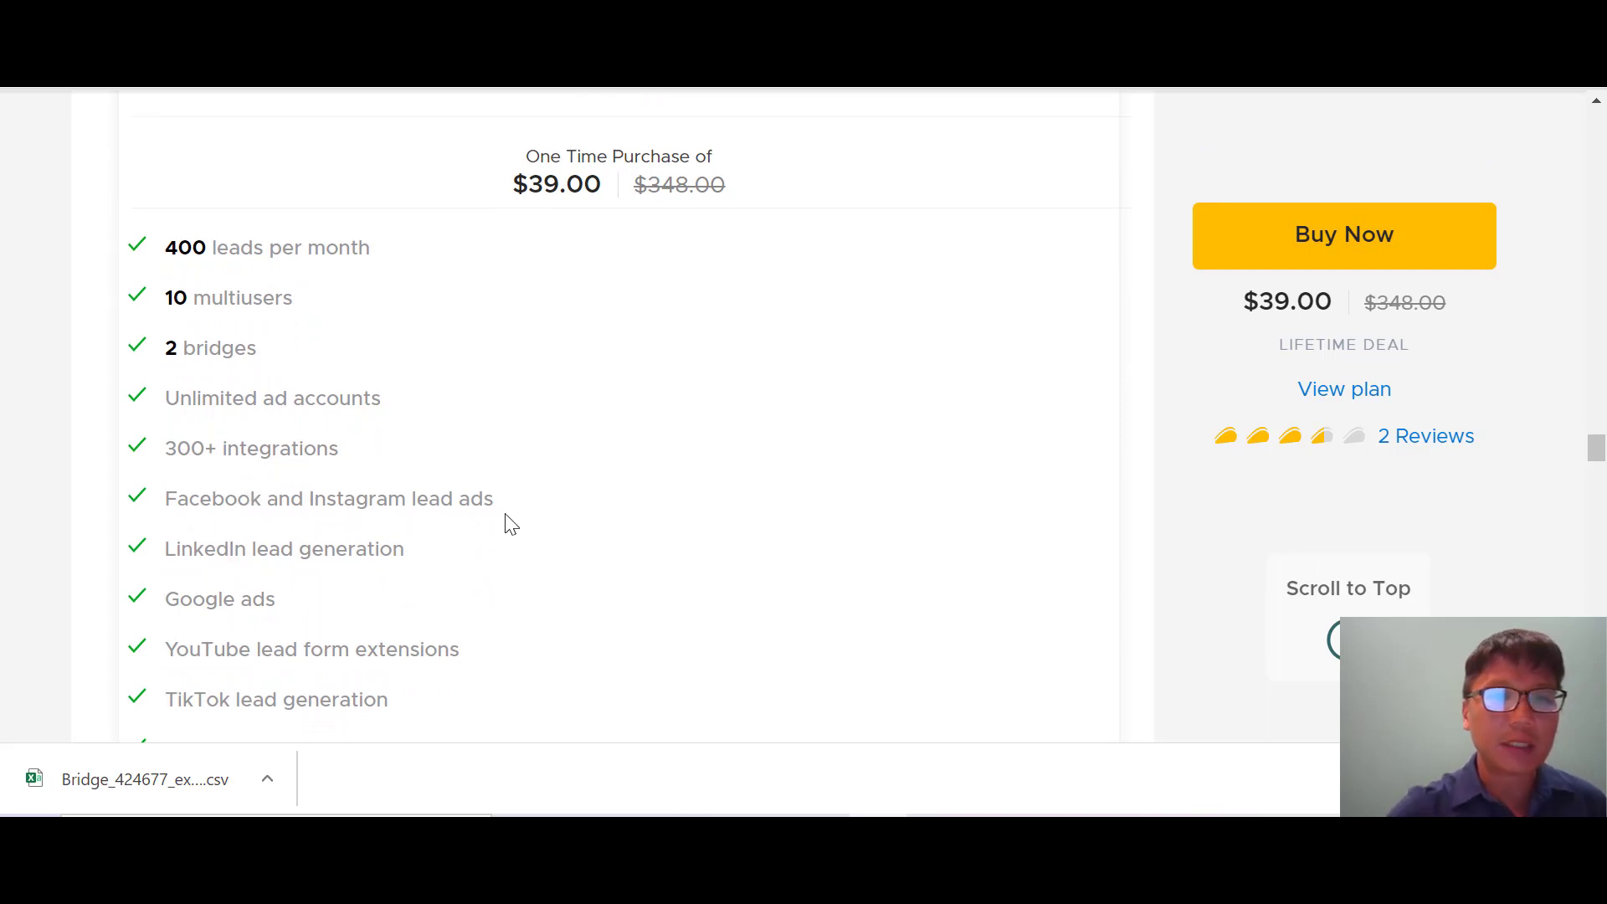
scroll(509, 524, down, 2)
scroll(508, 524, down, 1)
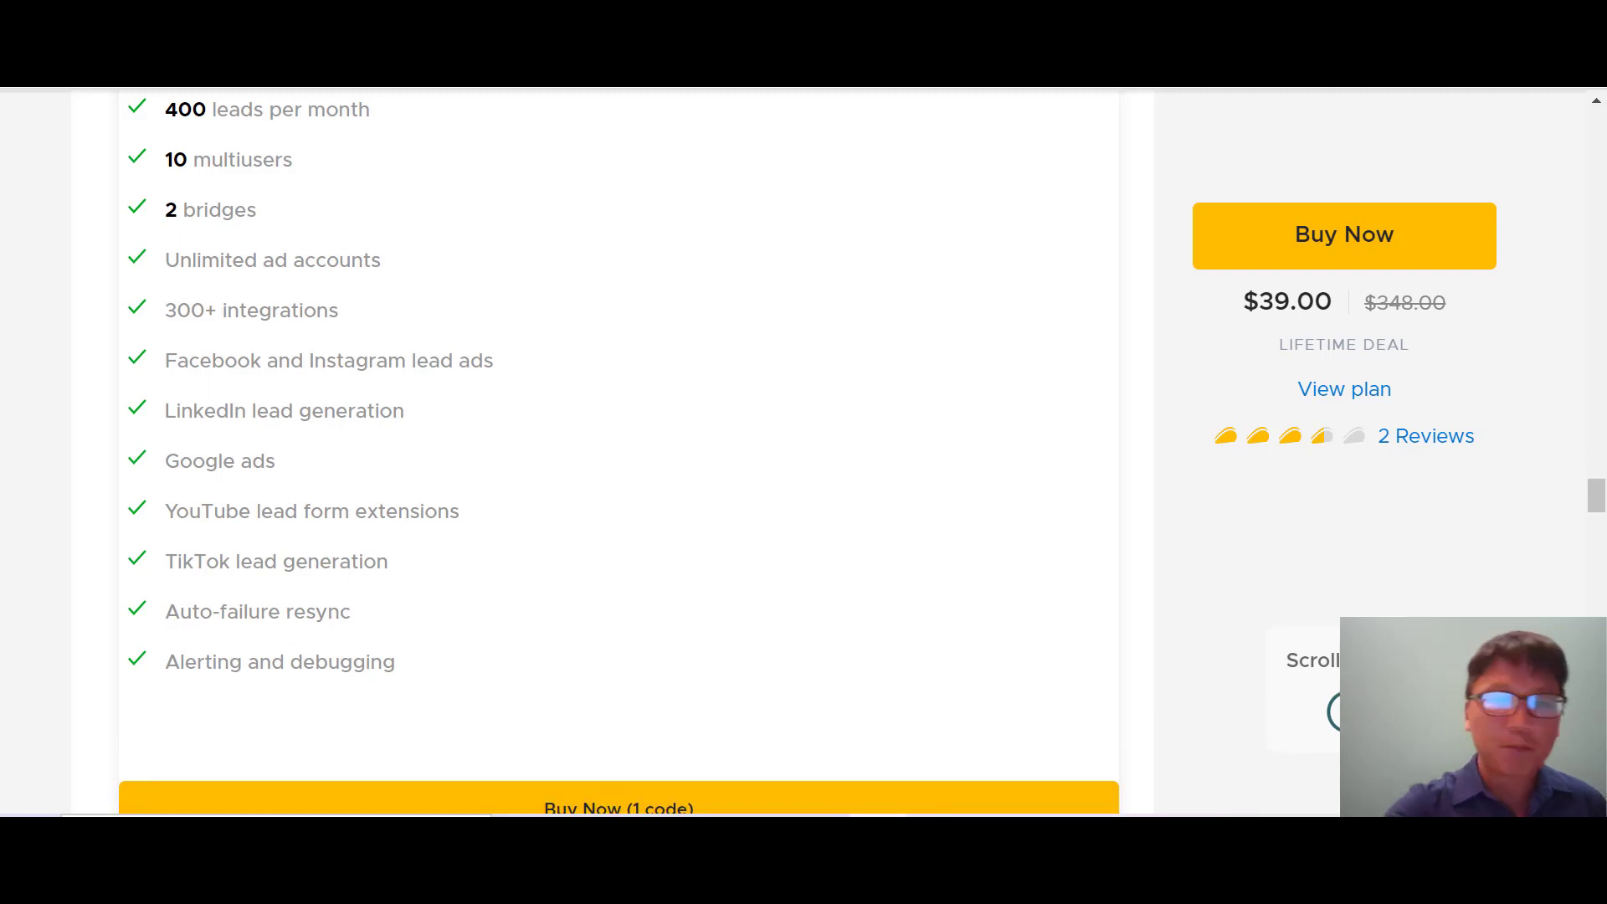
scroll(620, 452, down, 4)
scroll(619, 452, up, 6)
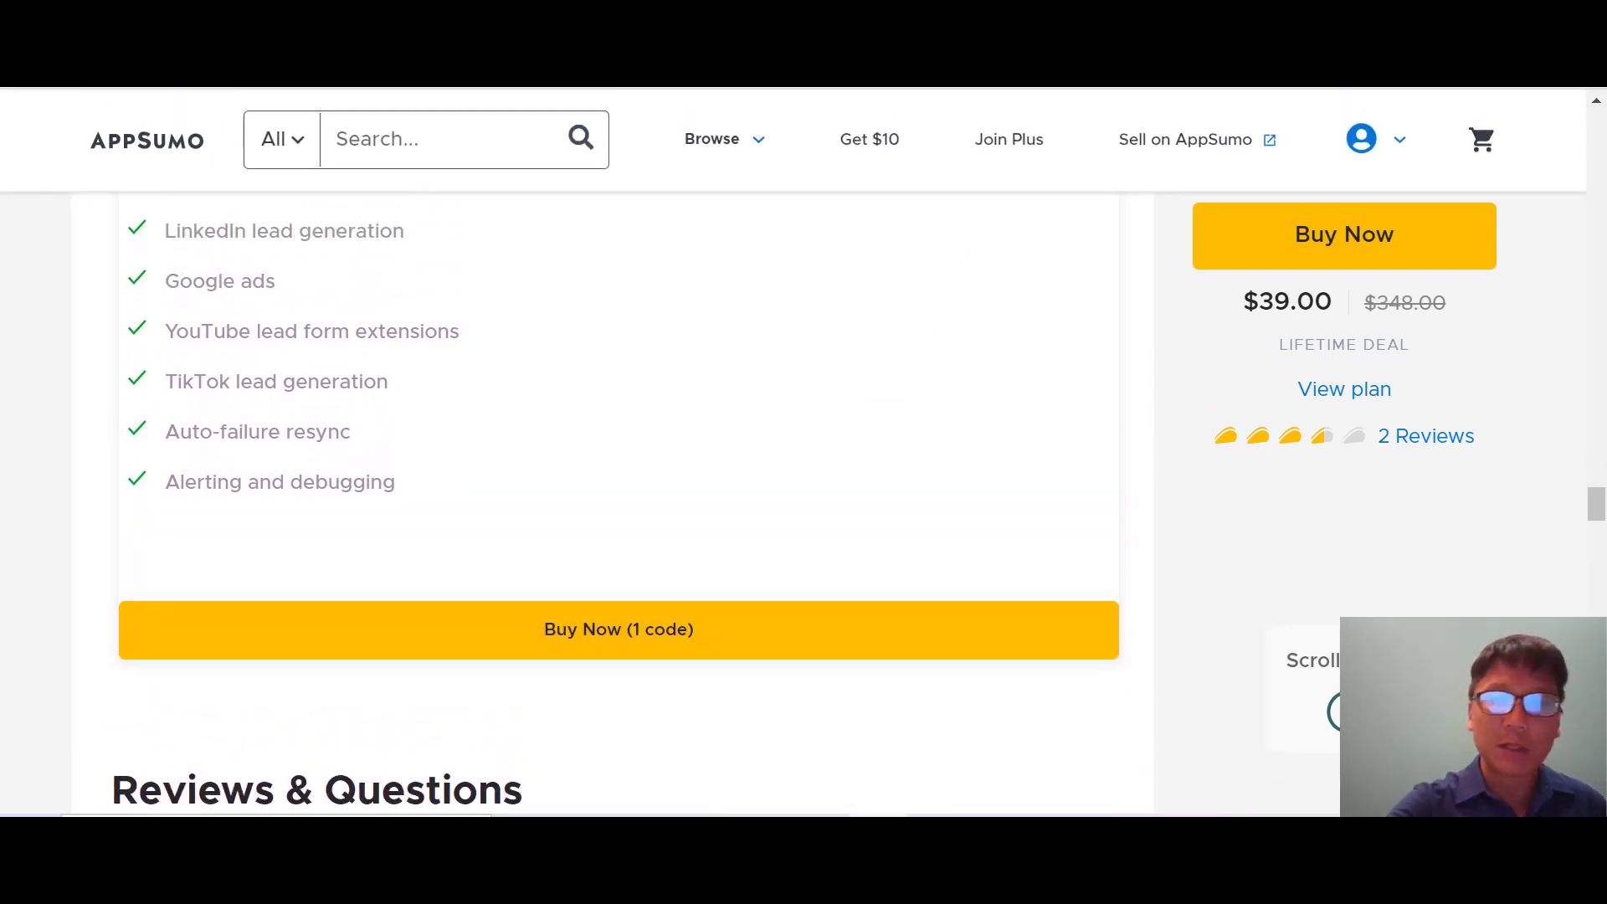
scroll(620, 452, down, 1)
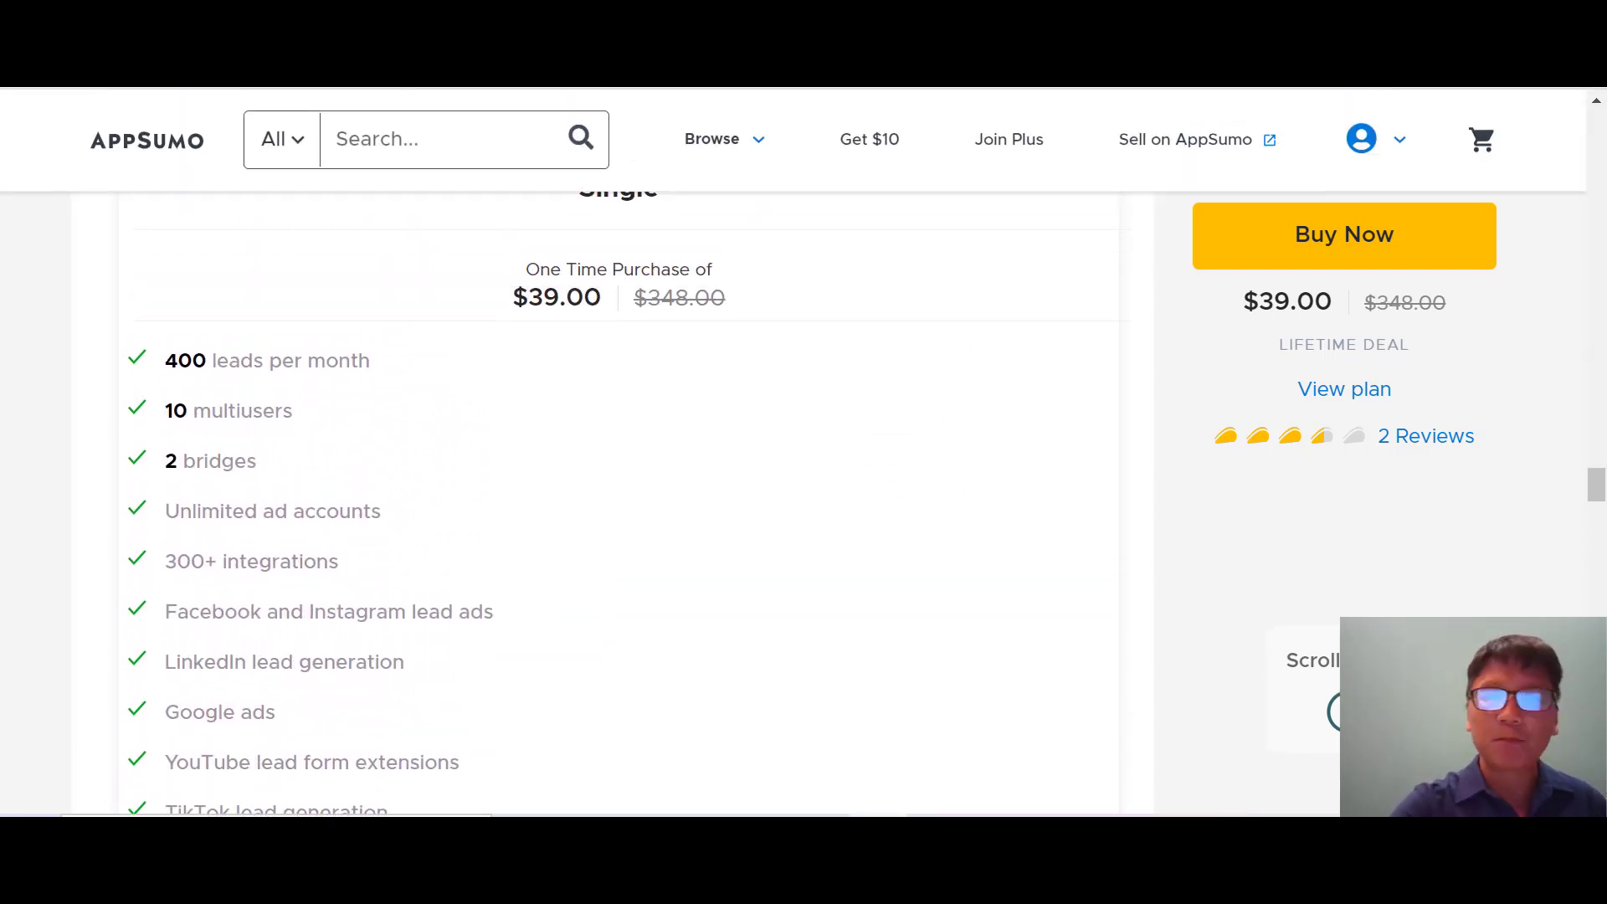